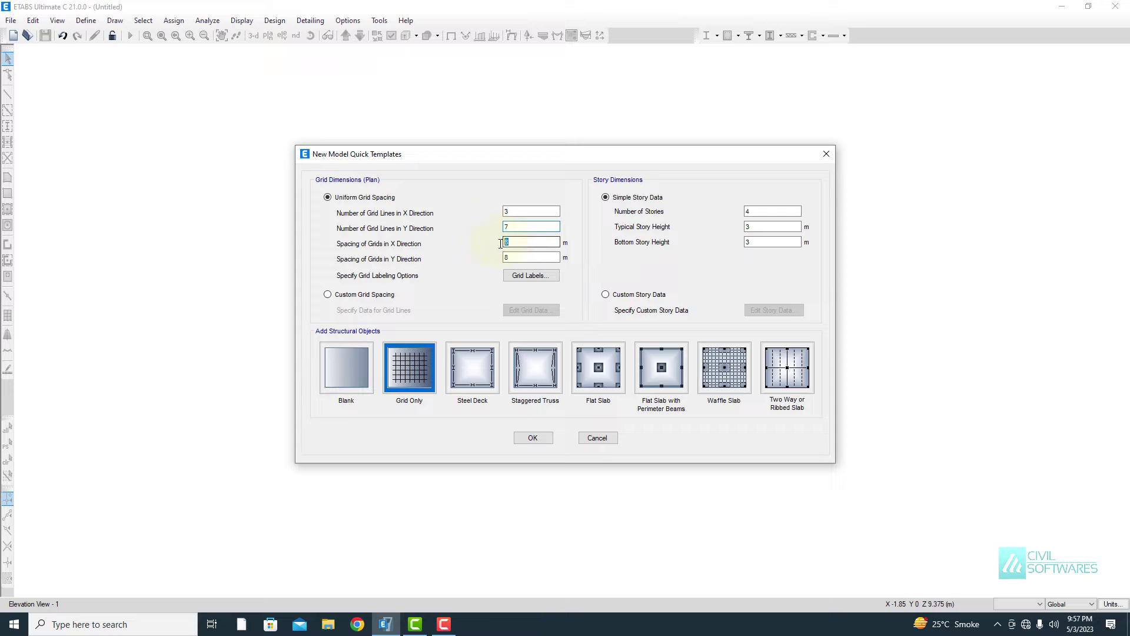
Create the grid-only model with 10 m X and 5 m Y spacing, 2 stories, 2 m typical height and 5 m bottom height
{"action": "type", "text": "10"}
{"action": "key", "text": "Tab"}
{"action": "double_click", "coordinate": [750, 242]}
{"action": "double_click", "coordinate": [740, 210]}
{"action": "type", "text": "2"}
{"action": "double_click", "coordinate": [765, 226]}
{"action": "type", "text": "2"}
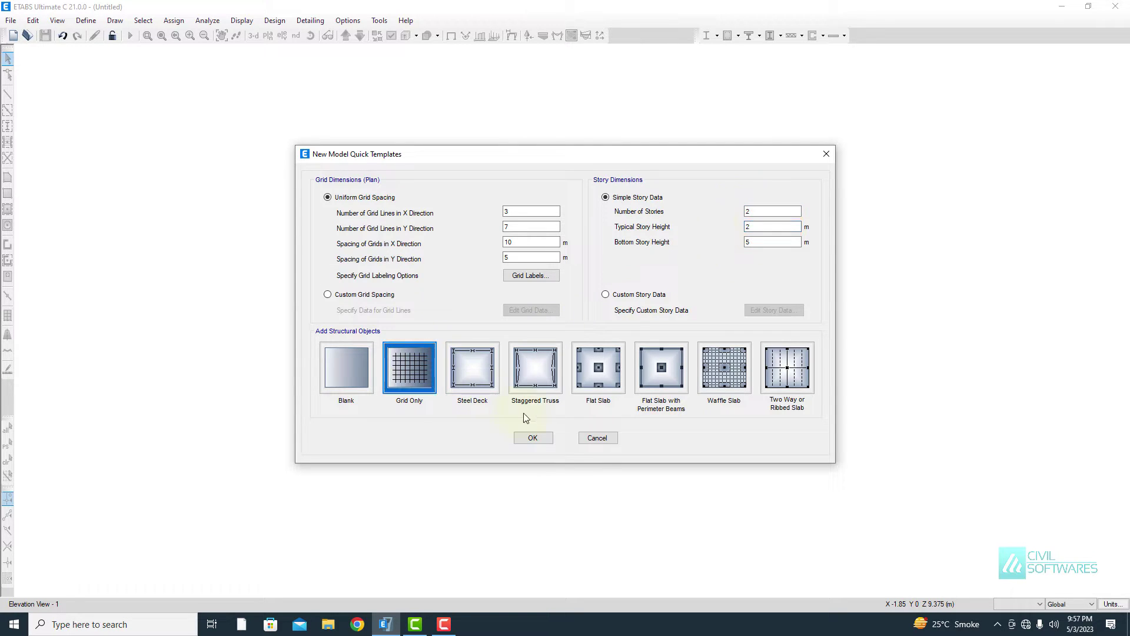
{"action": "left_click", "coordinate": [533, 437]}
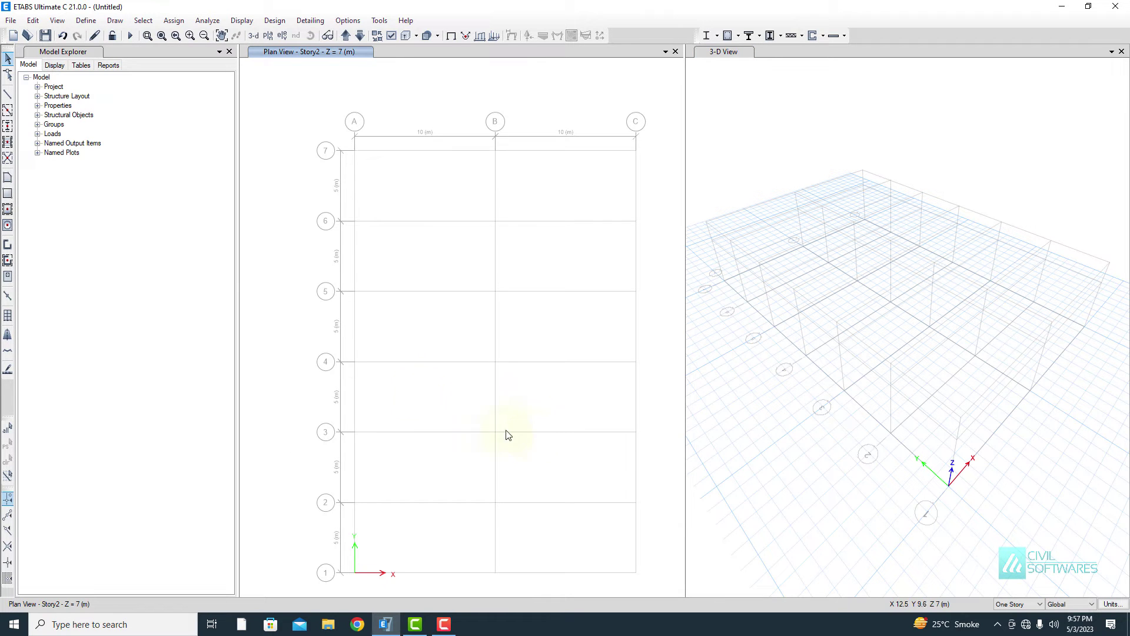
Delete all default frame section properties except W250X17.9
{"action": "left_click", "coordinate": [85, 21]}
{"action": "mouse_move", "coordinate": [117, 53]}
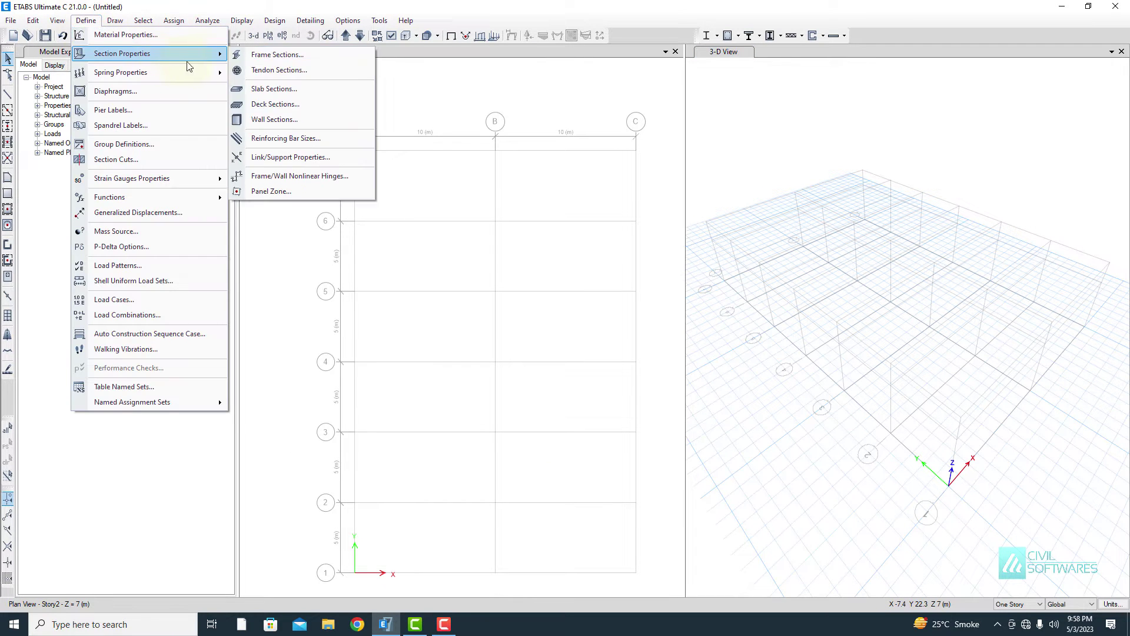
{"action": "left_click", "coordinate": [388, 55]}
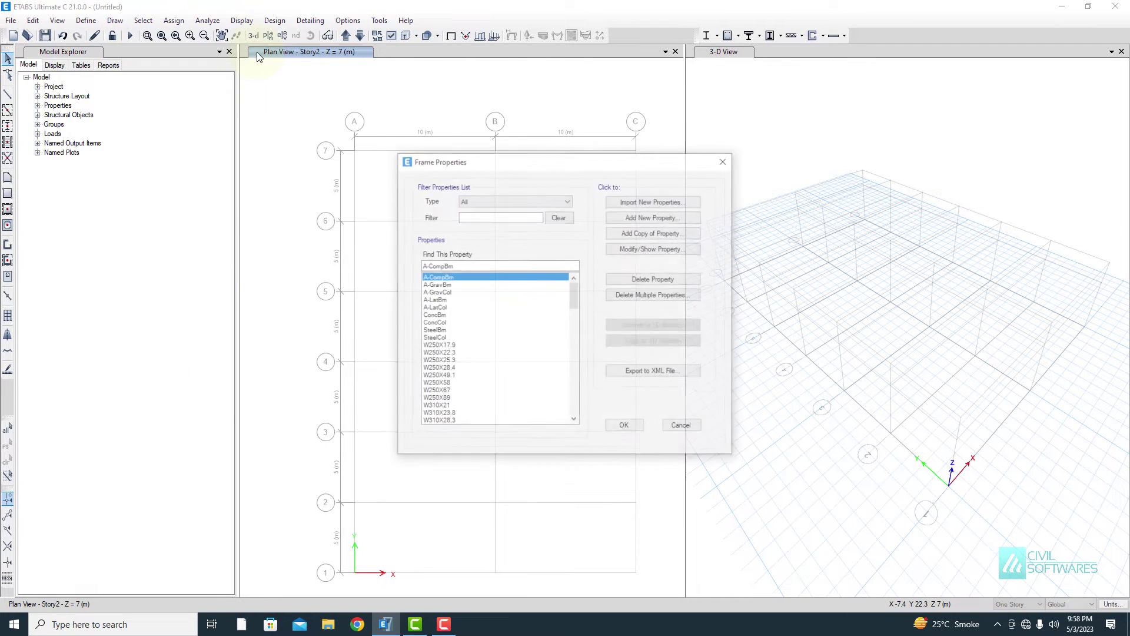
{"action": "left_click", "coordinate": [622, 295]}
{"action": "left_click", "coordinate": [550, 259]}
{"action": "left_click", "coordinate": [516, 319], "text": "shift"}
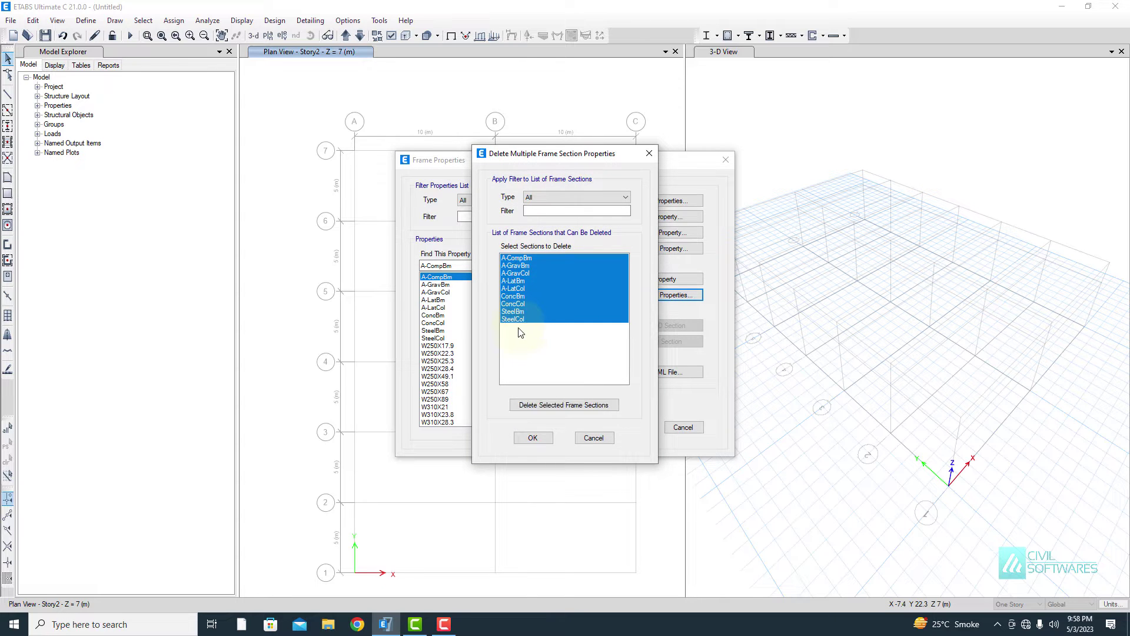
{"action": "left_click", "coordinate": [543, 405]}
{"action": "left_click_drag", "start_coordinate": [556, 259], "coordinate": [542, 440]}
{"action": "left_click", "coordinate": [547, 406]}
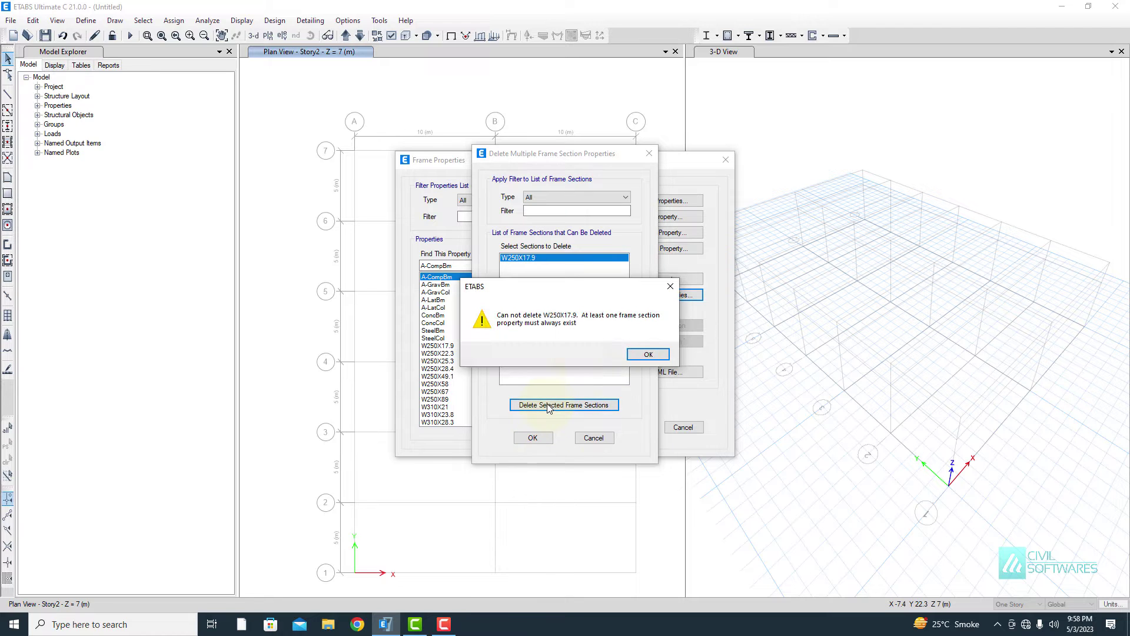
{"action": "left_click", "coordinate": [659, 353]}
{"action": "left_click", "coordinate": [532, 438]}
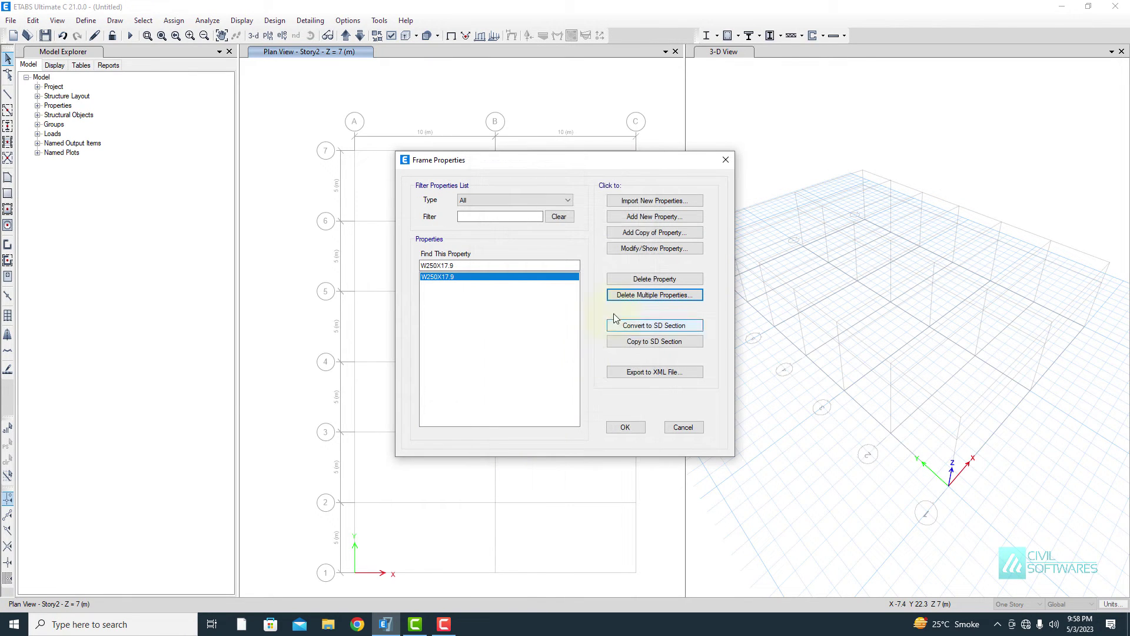
Add a steel channel frame section named Purlin with a total depth of 150 mm and total width of 80 mm
{"action": "left_click", "coordinate": [639, 216]}
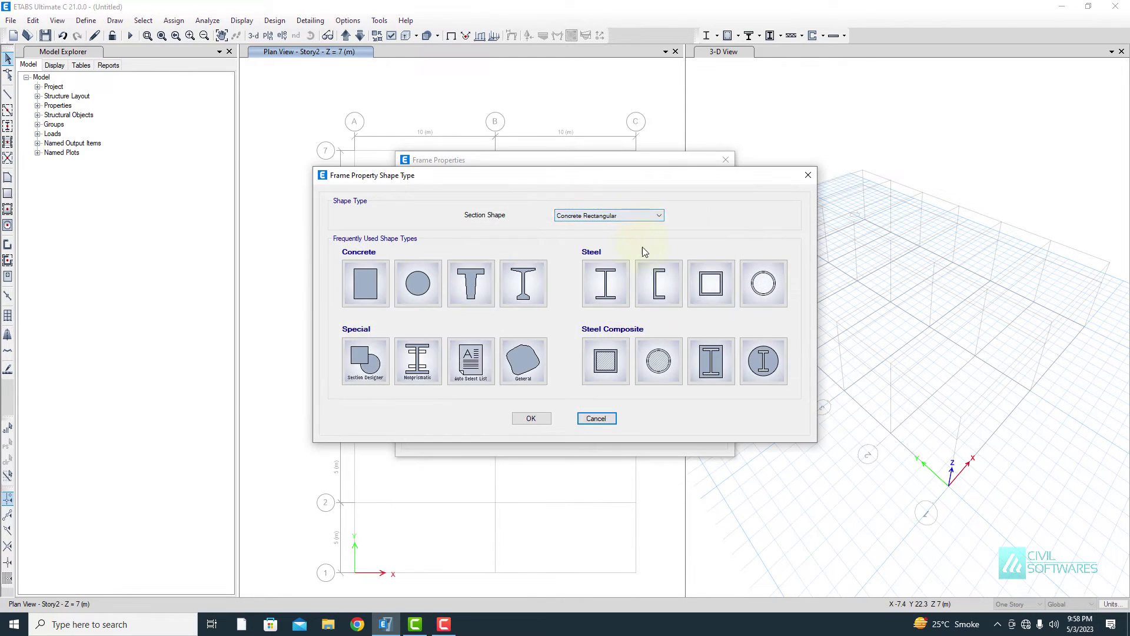
{"action": "left_click", "coordinate": [657, 283]}
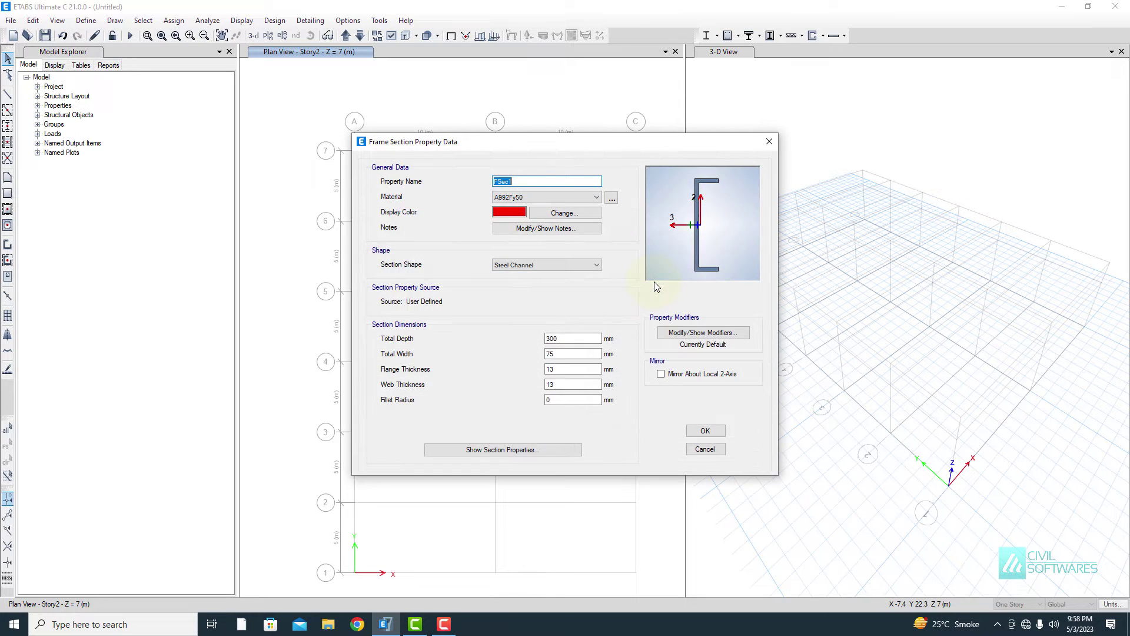
{"action": "type", "text": "Purlin"}
{"action": "left_click_drag", "start_coordinate": [597, 338], "coordinate": [533, 337]}
{"action": "left_click", "coordinate": [556, 355]}
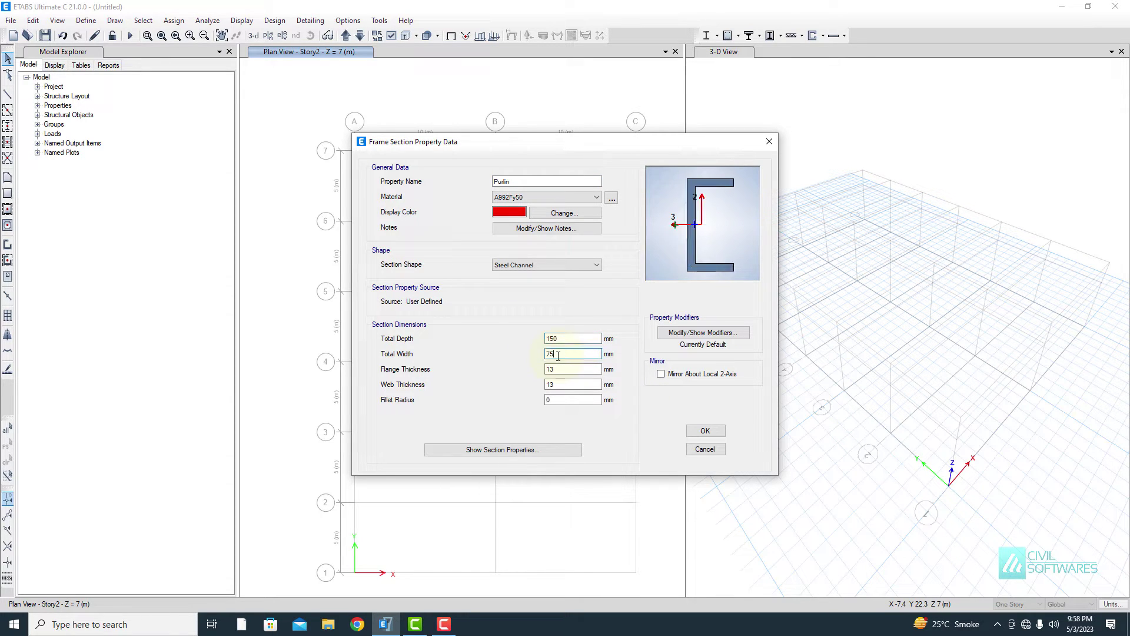
{"action": "type", "text": "80"}
Set the Purlin section's flange and web thickness to 5 mm and accept the section
{"action": "left_click", "coordinate": [557, 369]}
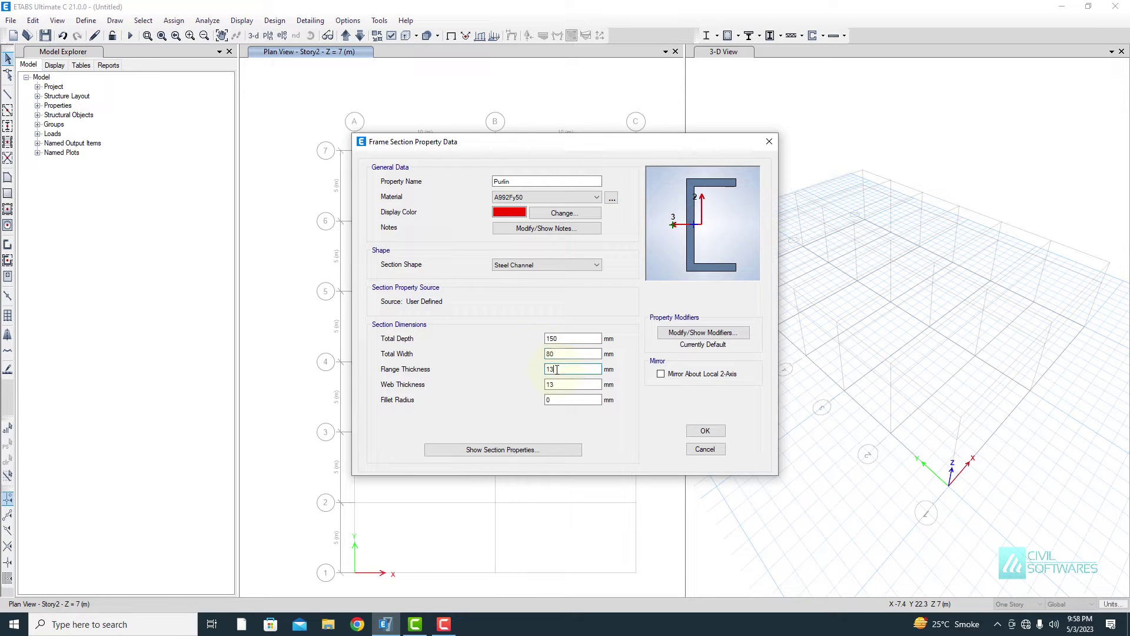
{"action": "type", "text": "5"}
{"action": "double_click", "coordinate": [547, 384]}
{"action": "type", "text": "5"}
{"action": "left_click", "coordinate": [555, 371]}
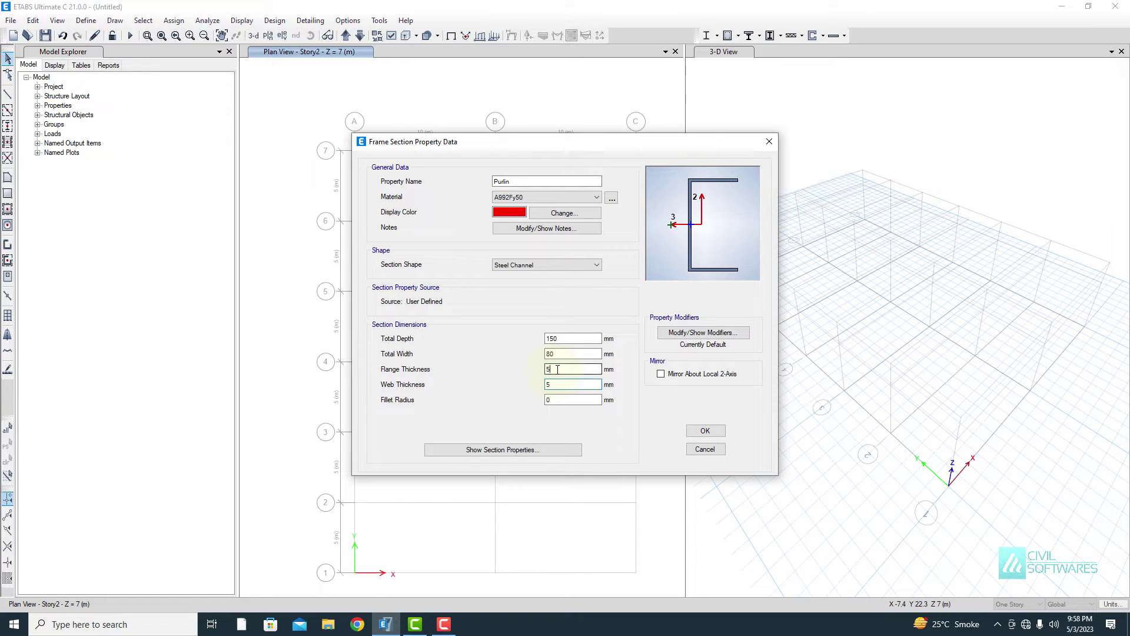
{"action": "left_click", "coordinate": [694, 431]}
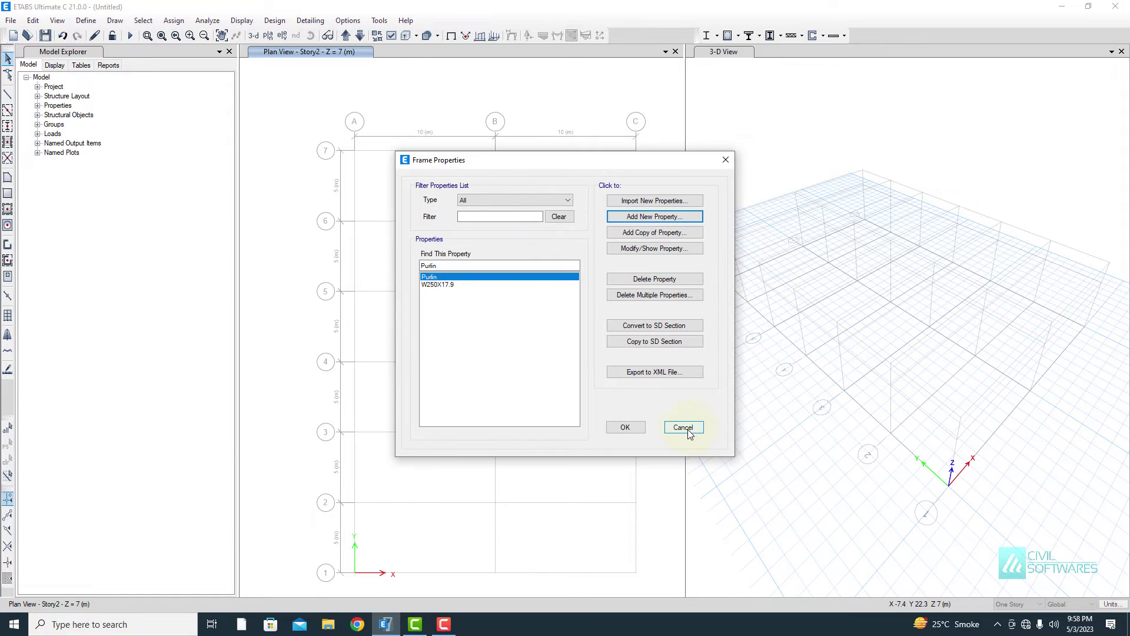
Delete the W250X17.9 frame section property
{"action": "left_click", "coordinate": [436, 285]}
{"action": "left_click", "coordinate": [655, 279]}
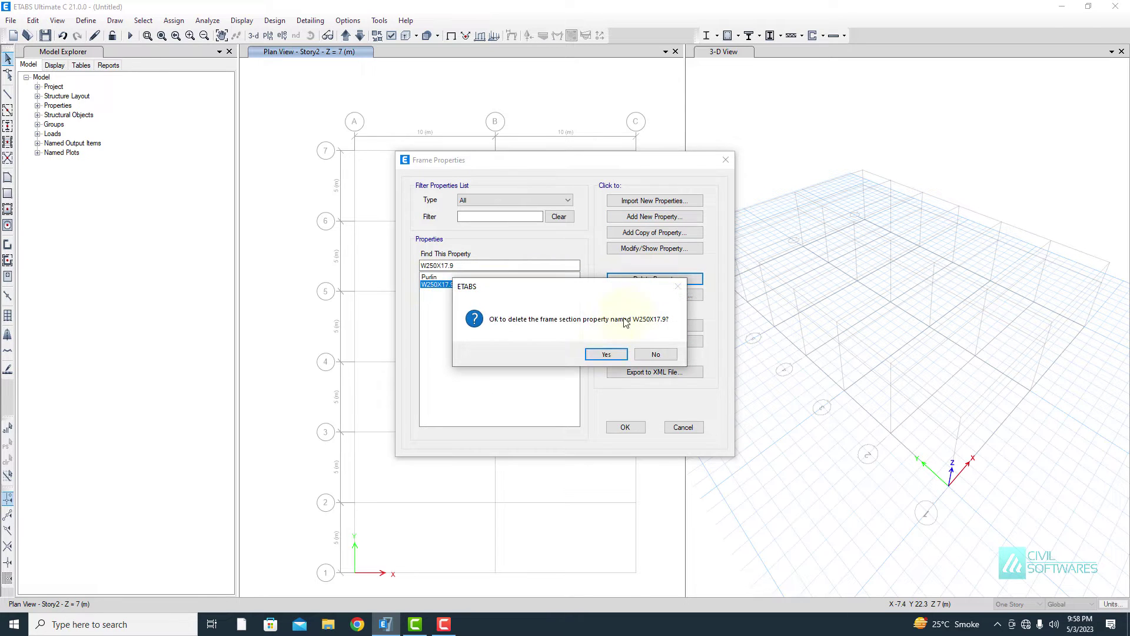
{"action": "left_click", "coordinate": [603, 356]}
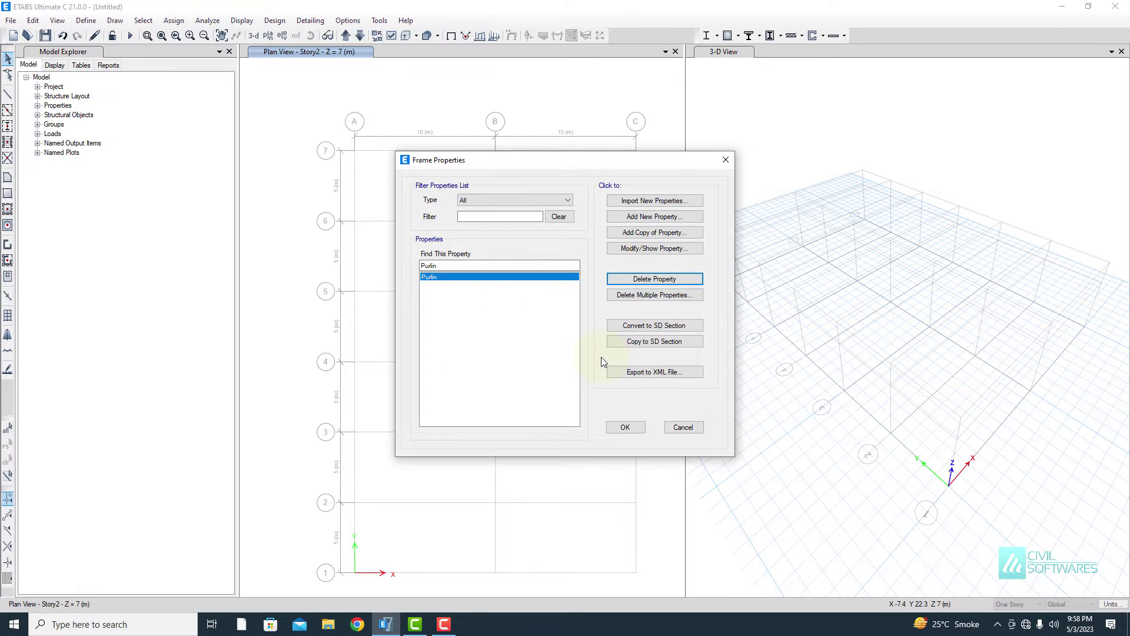
Add a steel pipe frame section named Pipe Section with a blue display color
{"action": "left_click", "coordinate": [637, 217]}
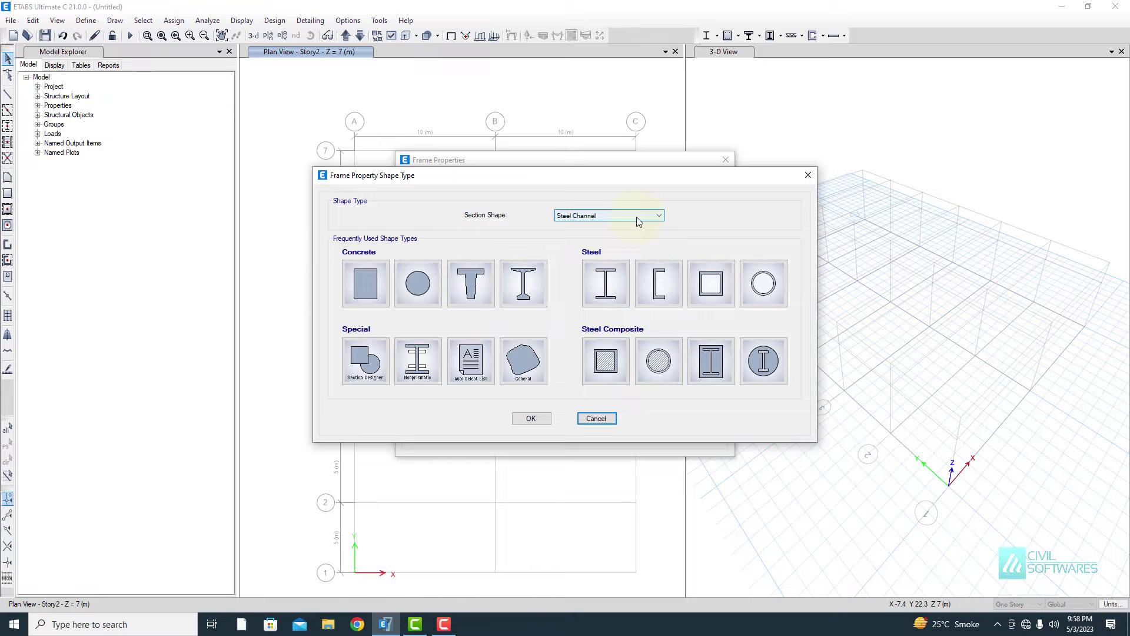
{"action": "left_click", "coordinate": [744, 282]}
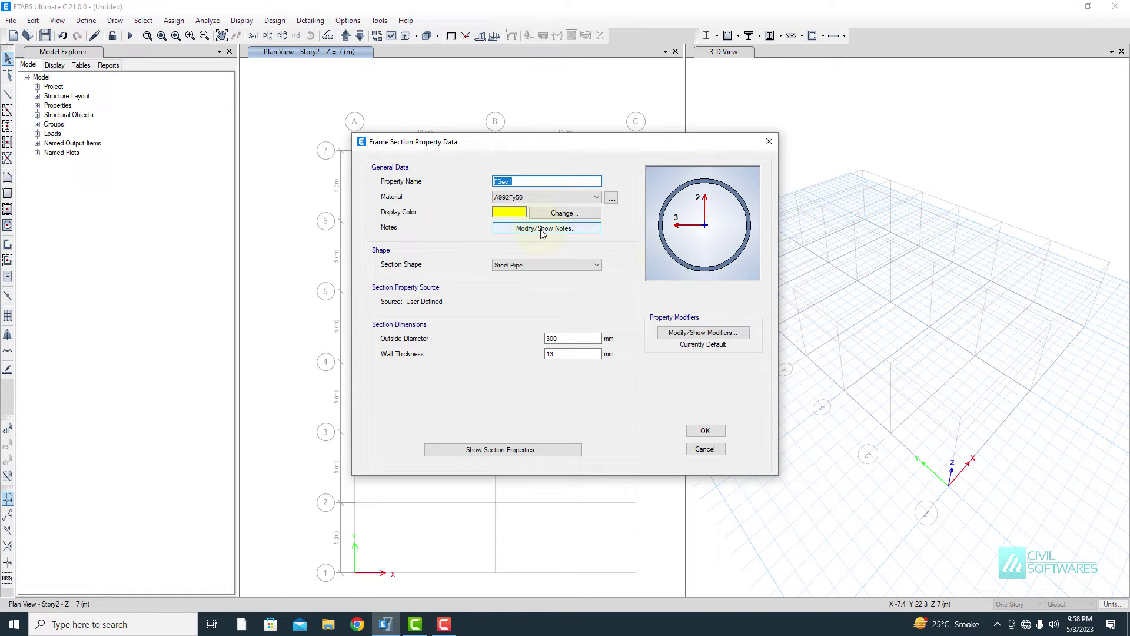
{"action": "type", "text": "Pipe"}
{"action": "left_click", "coordinate": [562, 213]}
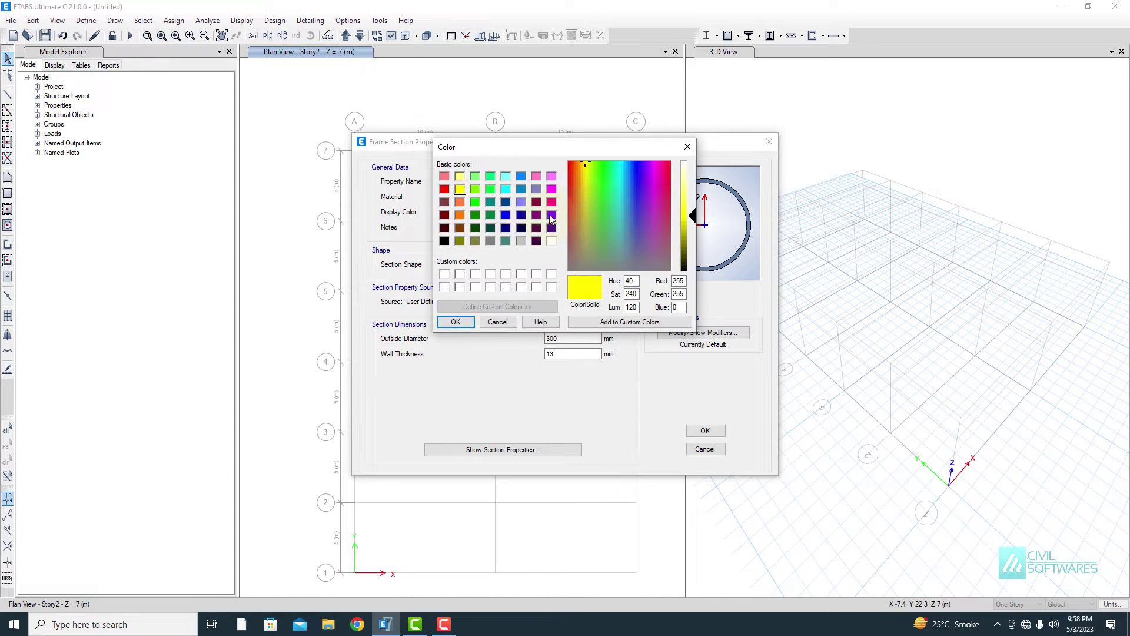
{"action": "left_click", "coordinate": [506, 214]}
{"action": "left_click", "coordinate": [454, 322]}
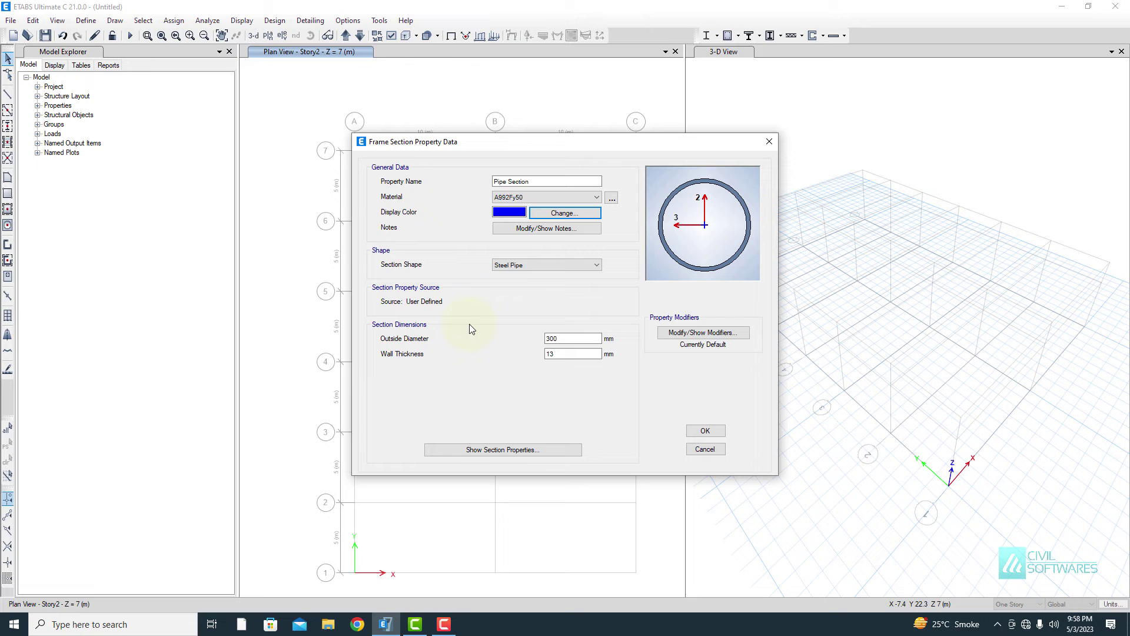
Give the Pipe Section a 100 mm outside diameter and 5 mm wall thickness, and accept the frame properties
{"action": "double_click", "coordinate": [552, 337]}
{"action": "double_click", "coordinate": [556, 352]}
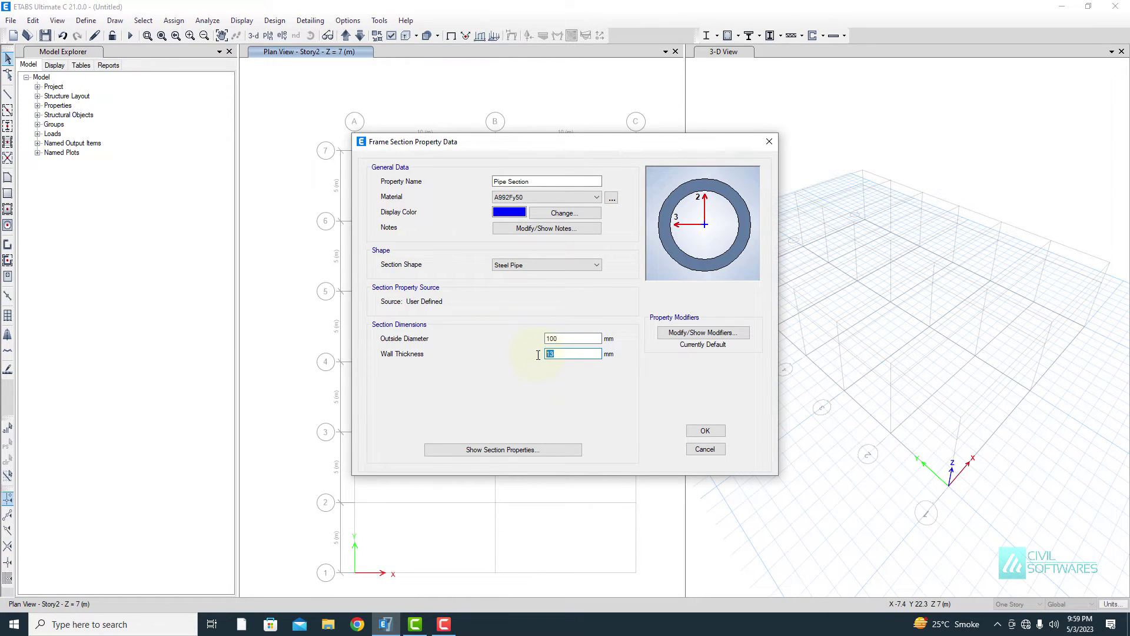
{"action": "type", "text": "5"}
{"action": "left_click", "coordinate": [560, 339]}
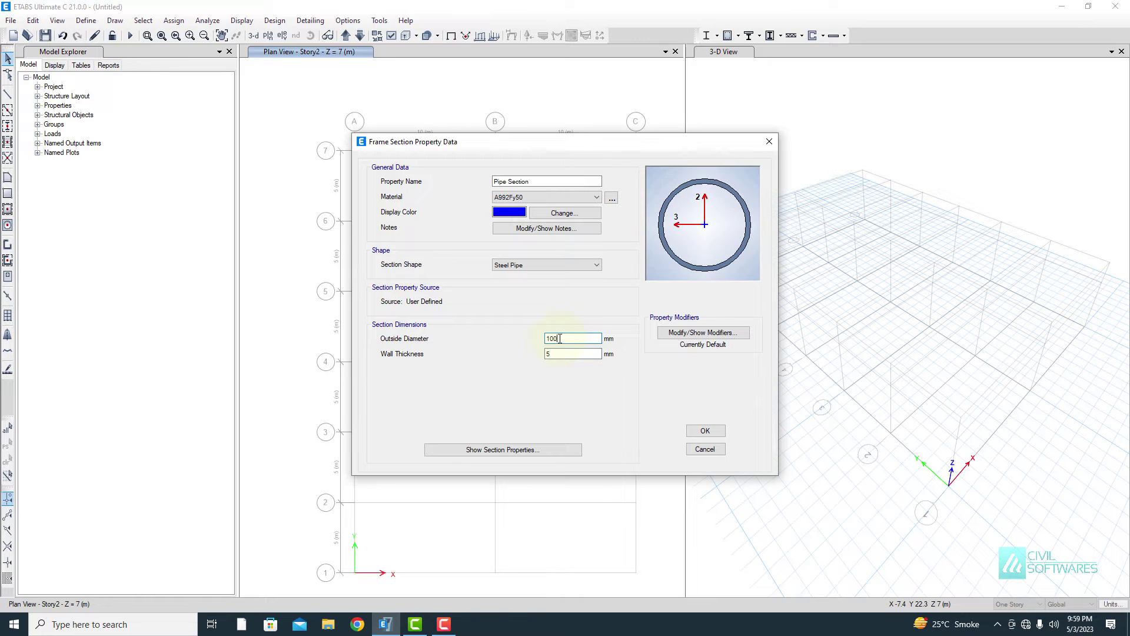
{"action": "left_click", "coordinate": [705, 431]}
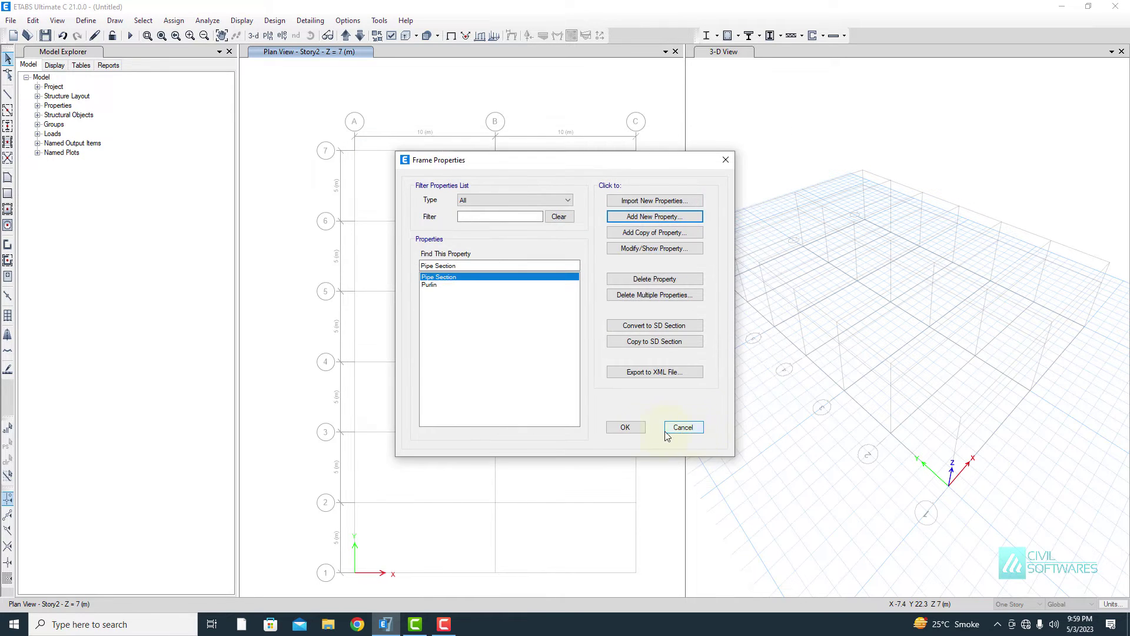
{"action": "left_click", "coordinate": [625, 428]}
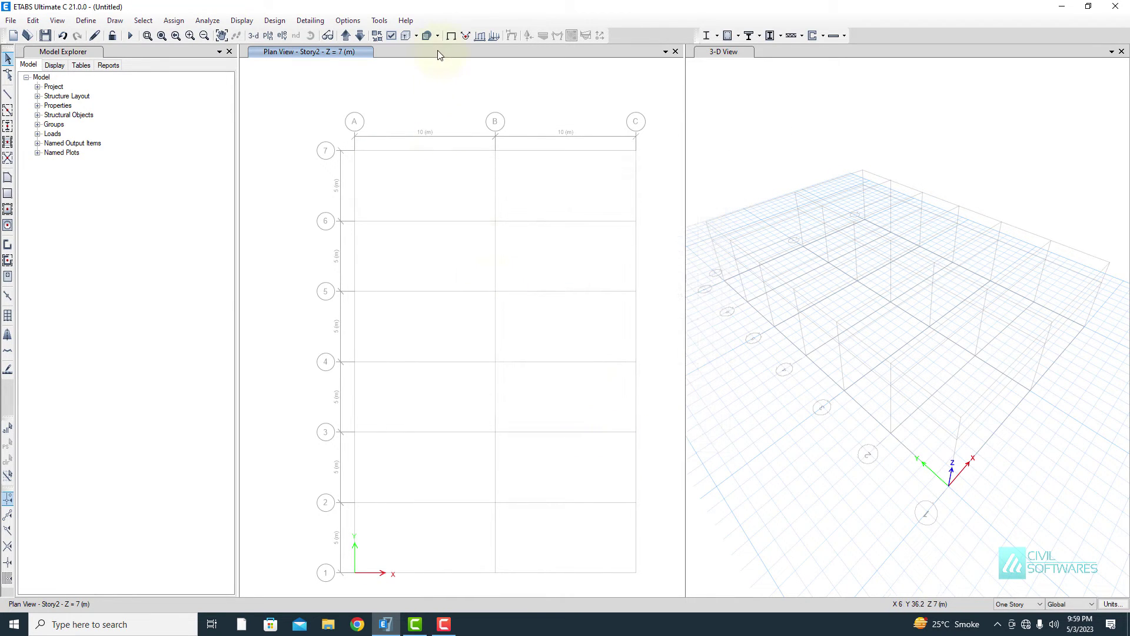
Show the elevation view of grid line 1 in place of the plan and widen that view
{"action": "left_click", "coordinate": [282, 35]}
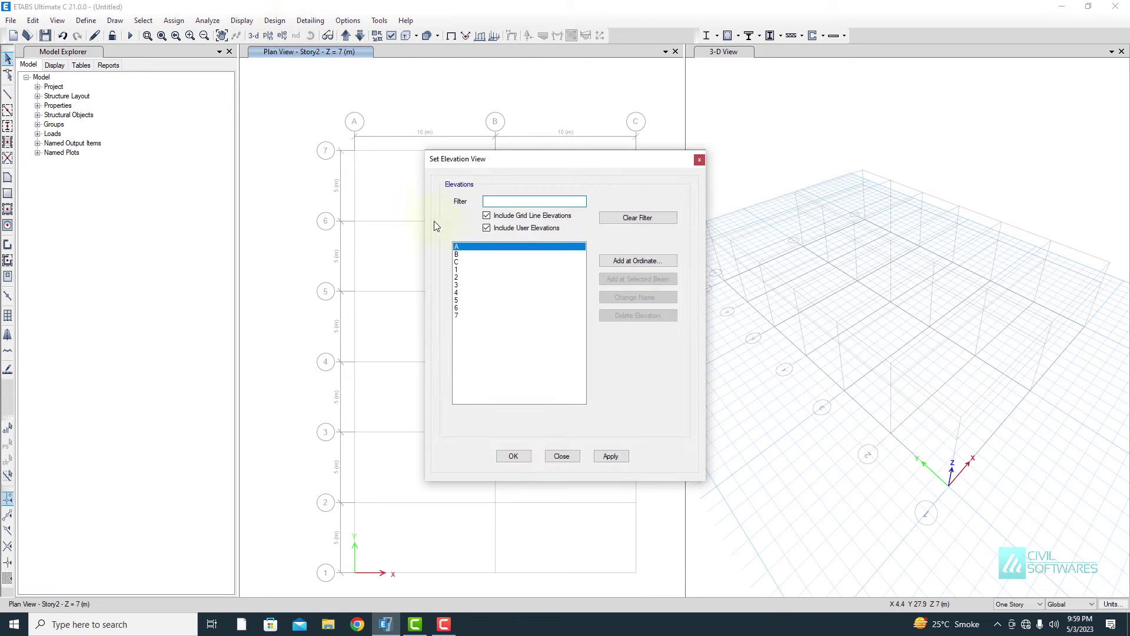
{"action": "left_click", "coordinate": [458, 270]}
{"action": "left_click", "coordinate": [610, 457]}
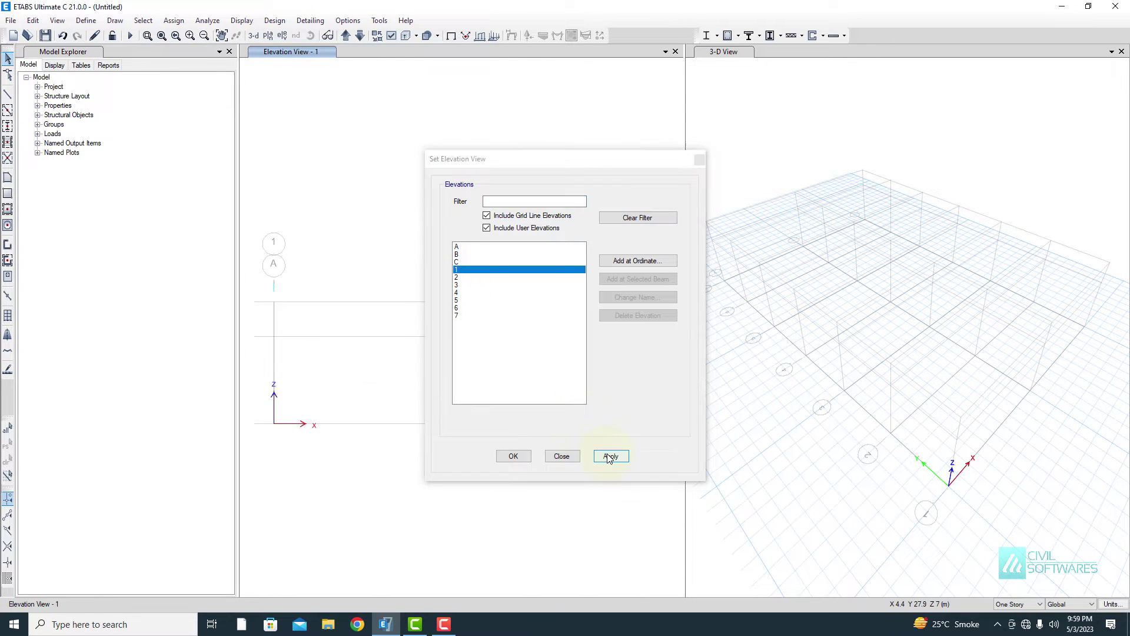
{"action": "left_click", "coordinate": [562, 457]}
{"action": "left_click_drag", "start_coordinate": [684, 212], "coordinate": [835, 179]}
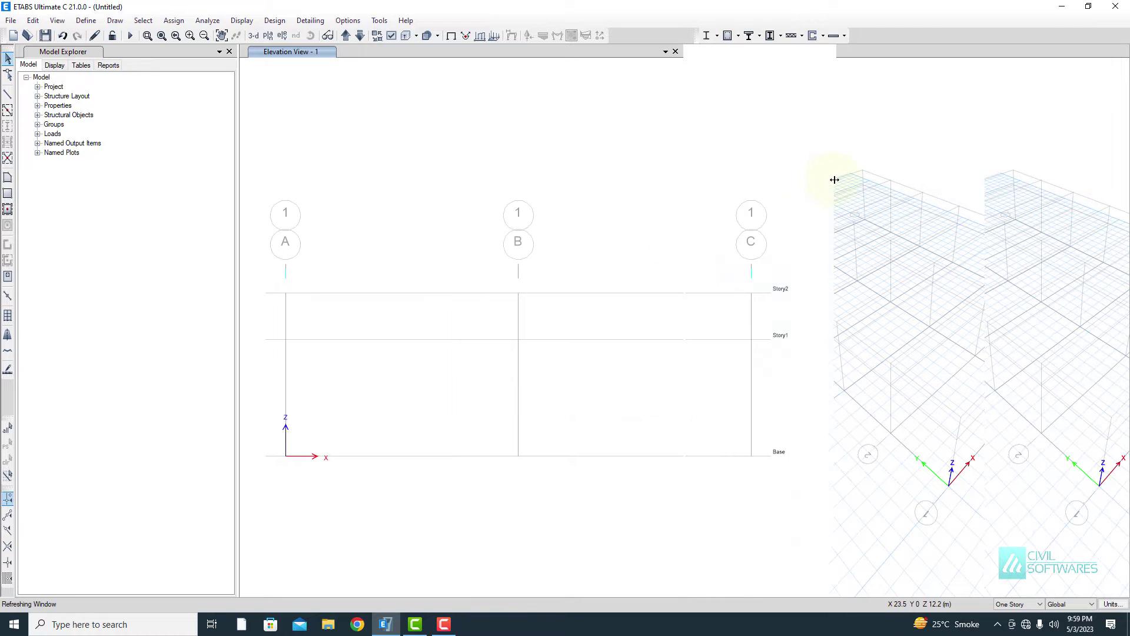
Draw Pipe Section frame members from grid A at Base up to Story1, continuing to grid B at Story2
{"action": "left_click", "coordinate": [7, 95]}
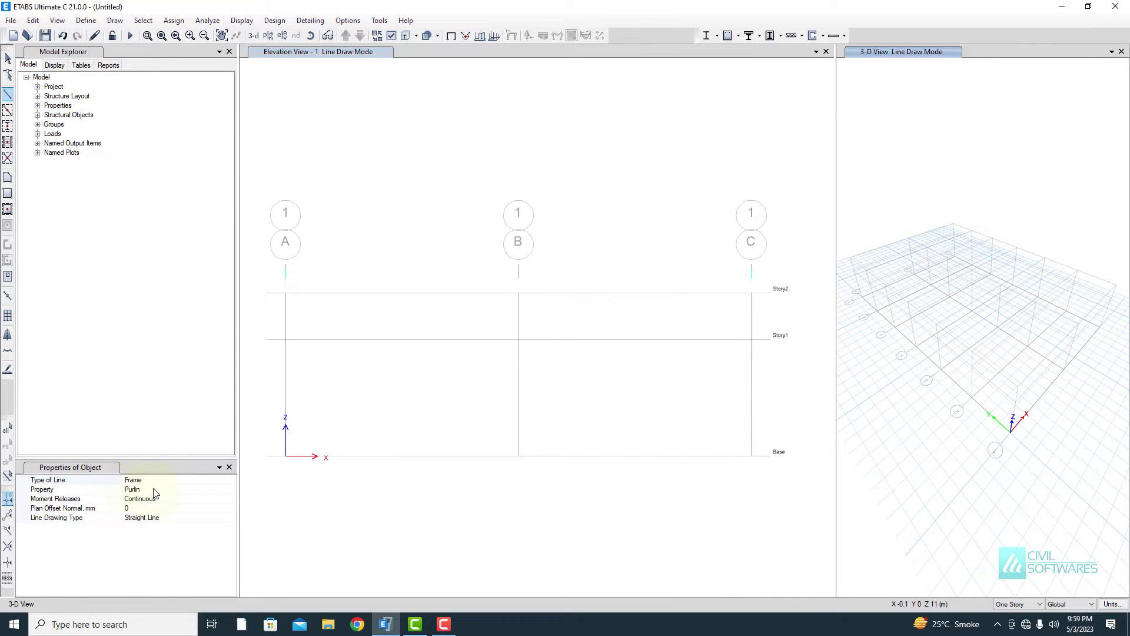
{"action": "left_click", "coordinate": [154, 489]}
{"action": "left_click", "coordinate": [156, 491]}
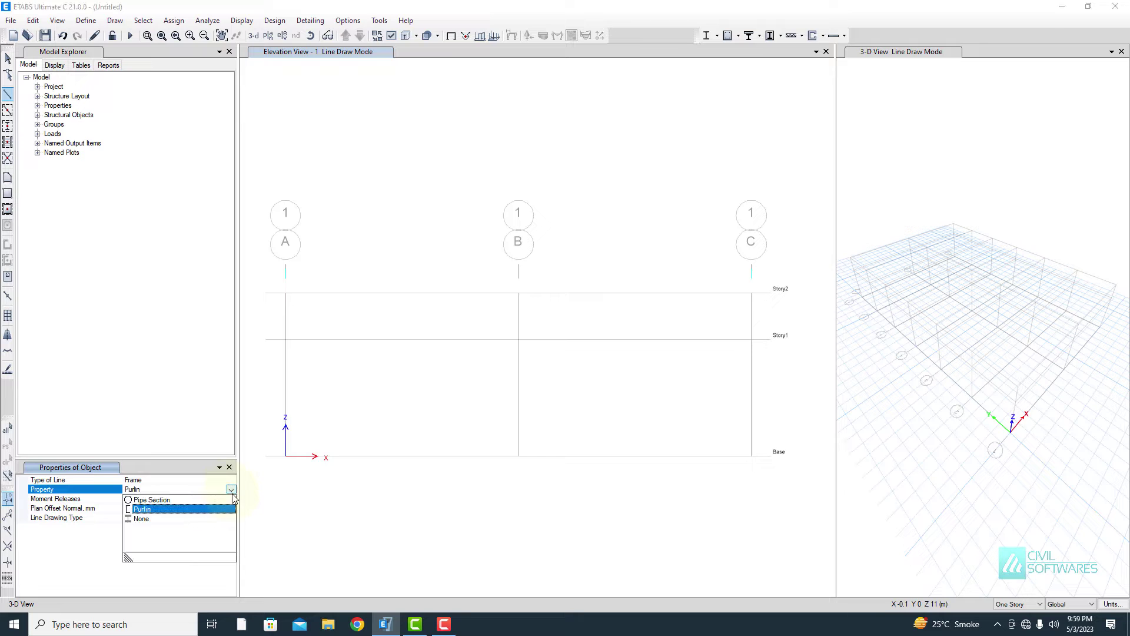
{"action": "left_click", "coordinate": [169, 500]}
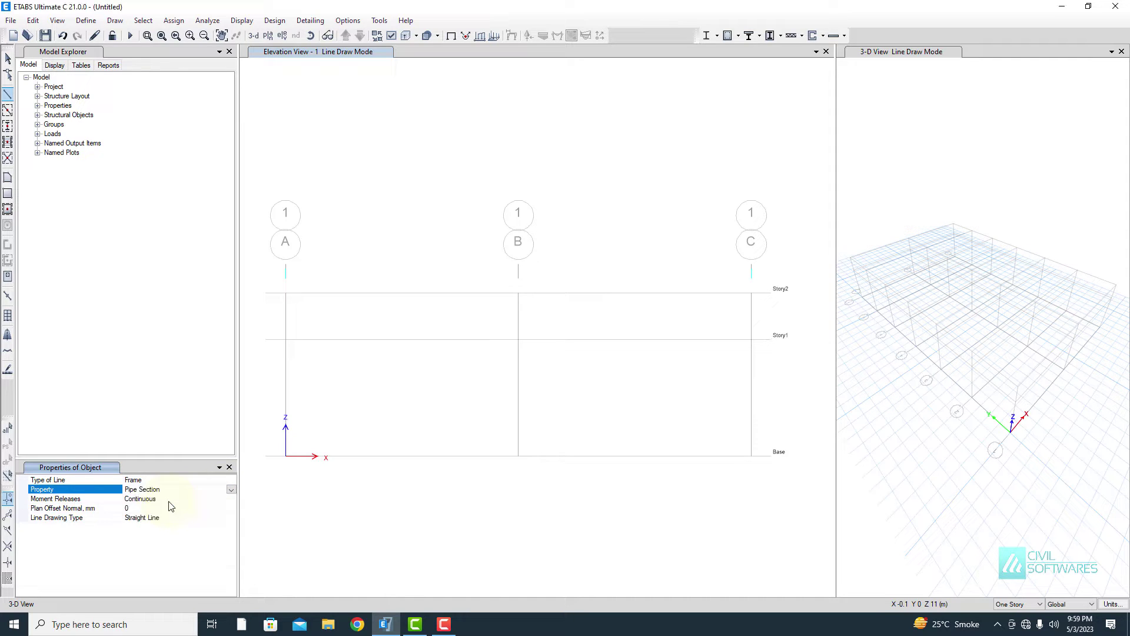
{"action": "left_click", "coordinate": [286, 457]}
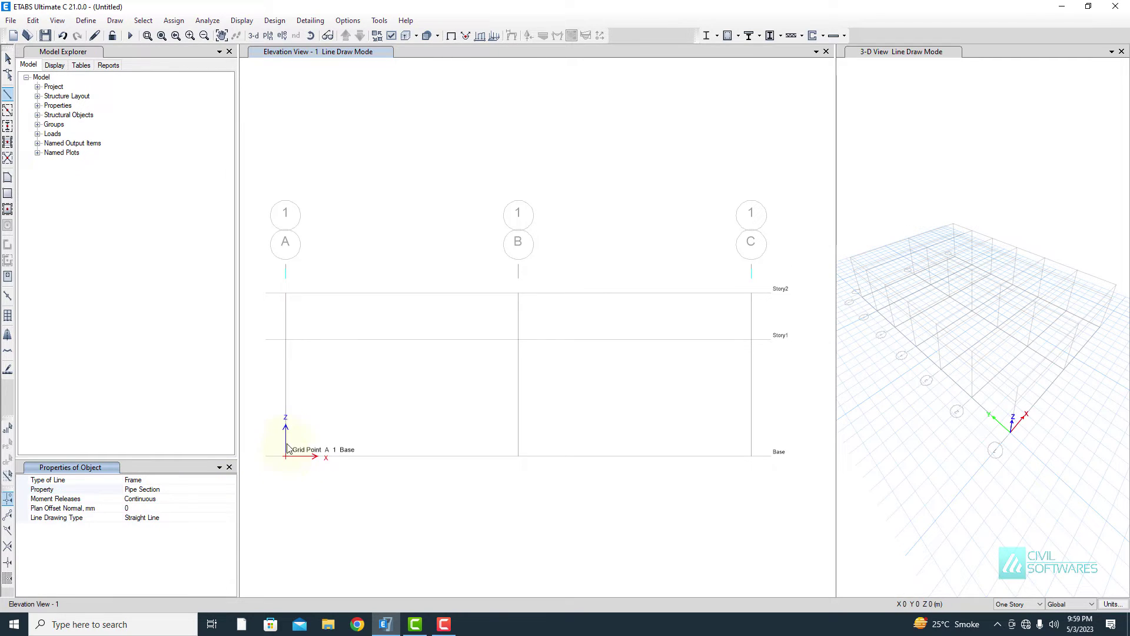
{"action": "left_click", "coordinate": [285, 340]}
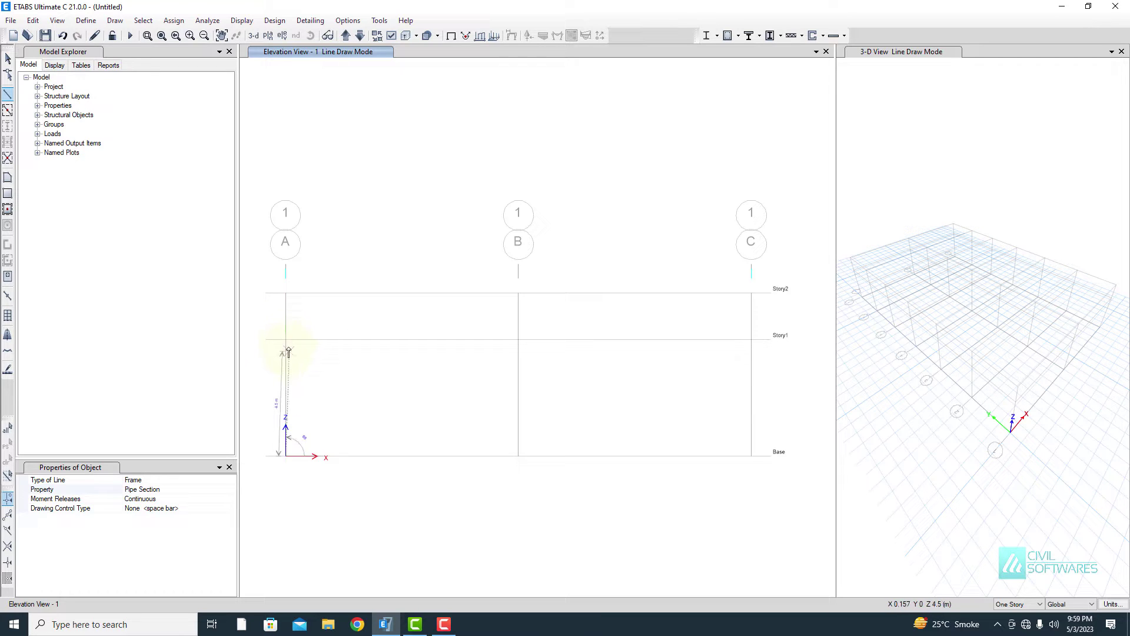
{"action": "left_click", "coordinate": [286, 341]}
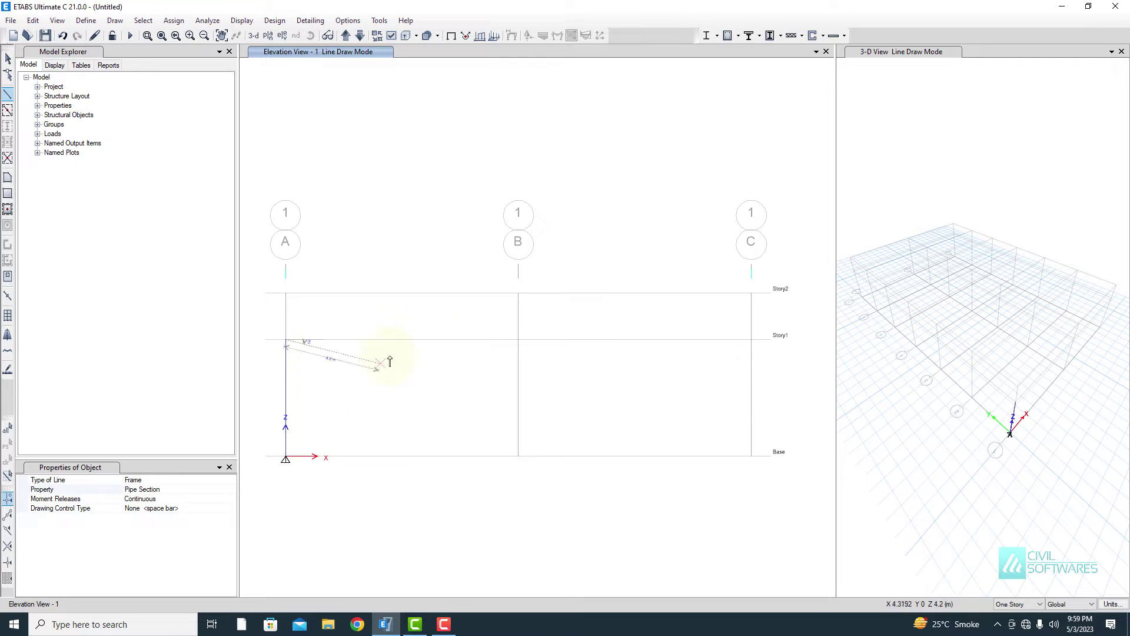
{"action": "double_click", "coordinate": [518, 292]}
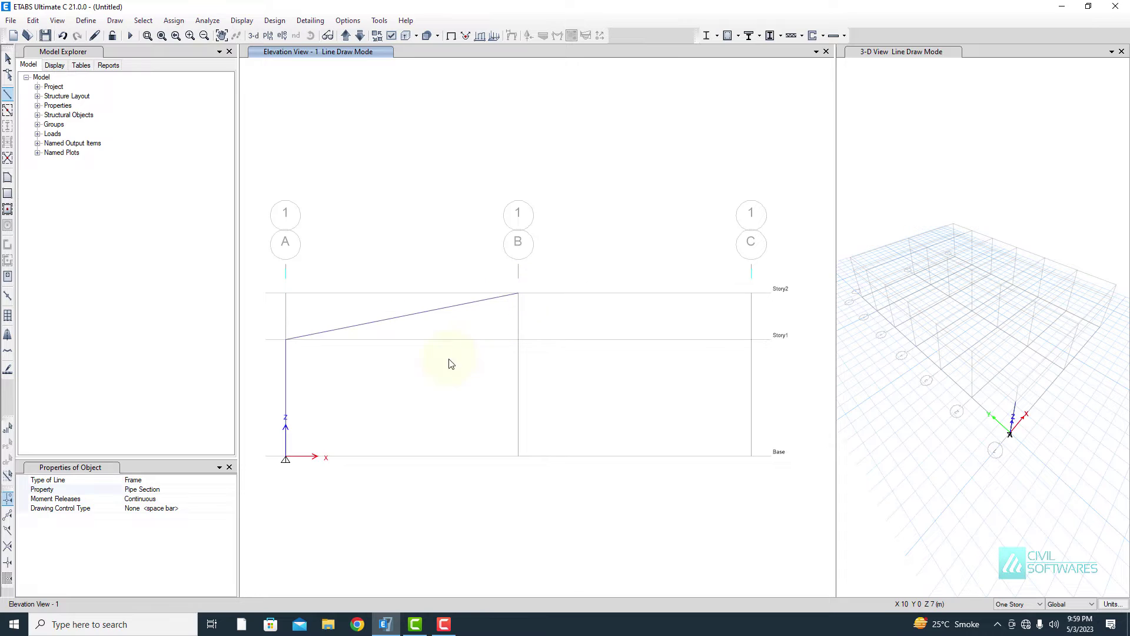
Add a joint object offset 400 mm in X from the base joint at grid A
{"action": "left_click", "coordinate": [8, 59]}
{"action": "left_click", "coordinate": [115, 20]}
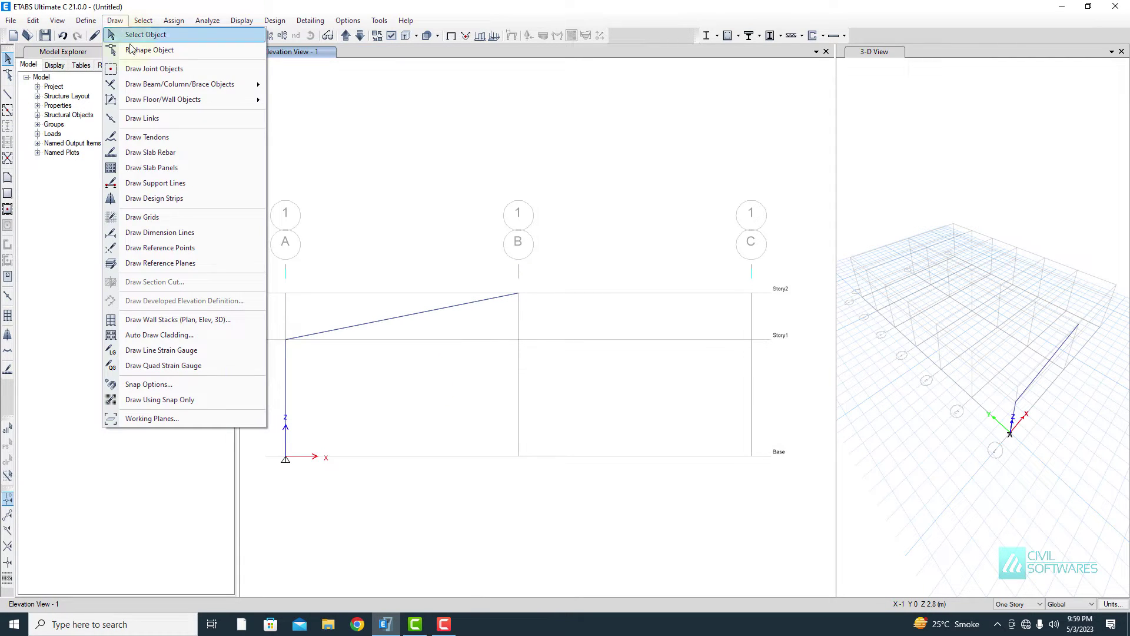
{"action": "left_click", "coordinate": [136, 71]}
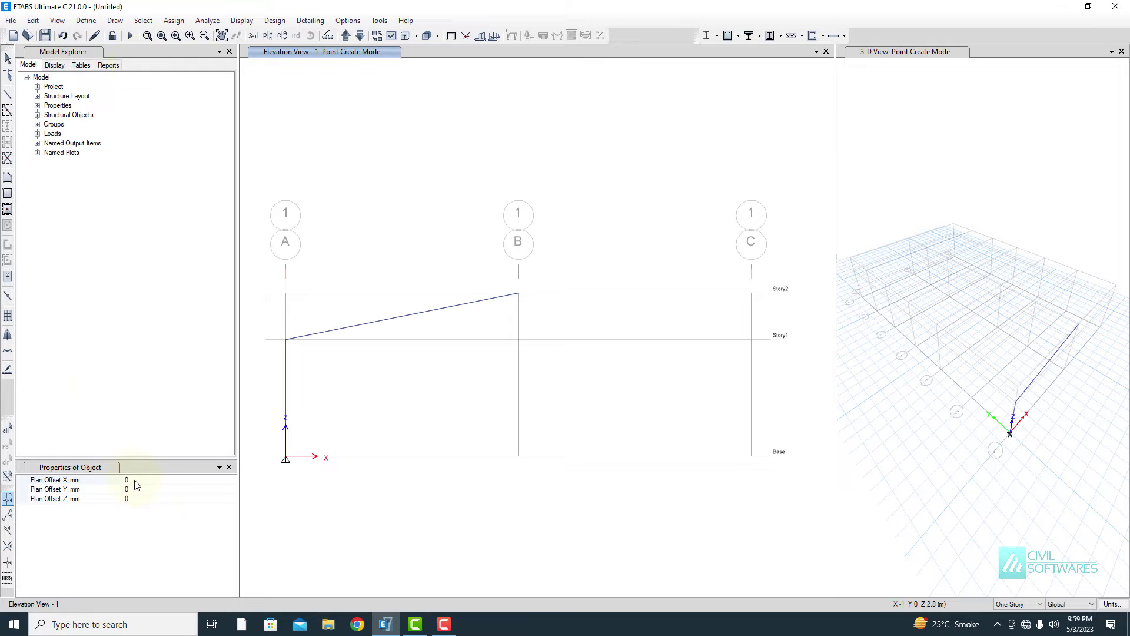
{"action": "left_click", "coordinate": [135, 480]}
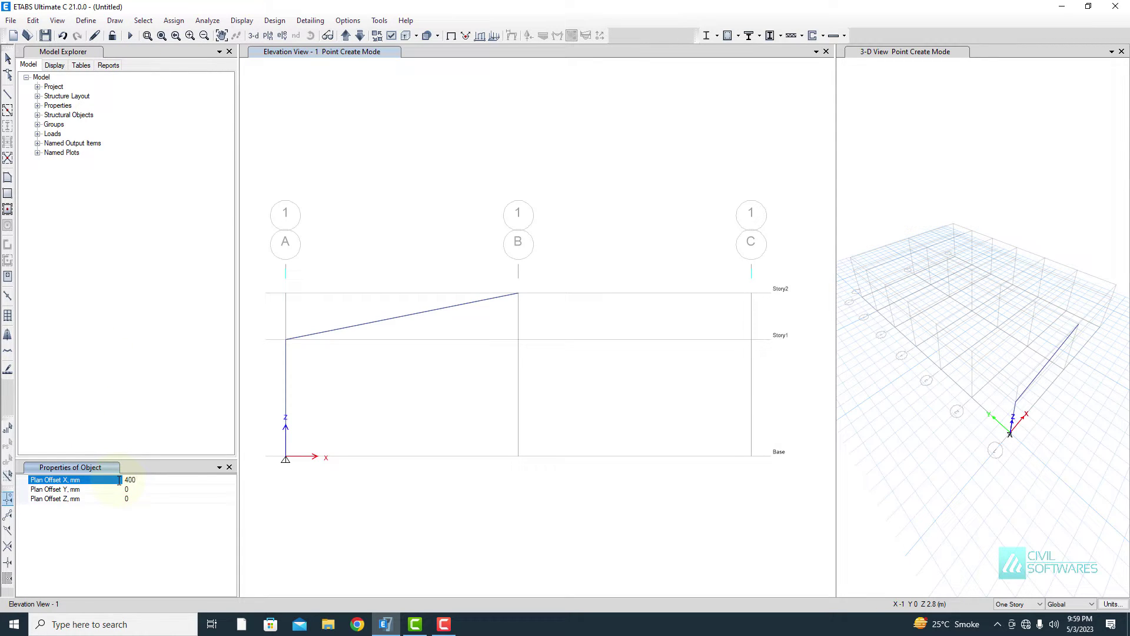
{"action": "left_click", "coordinate": [285, 456]}
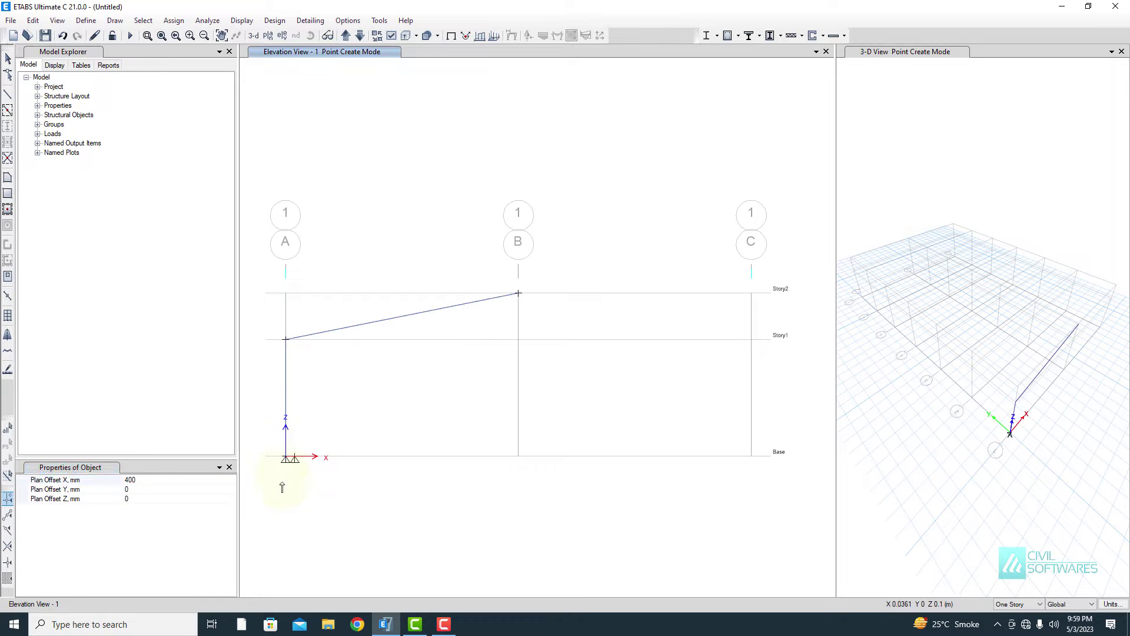
Add a joint offset 800 mm in X and -800 mm in Z from the grid A joint at Story1
{"action": "left_click", "coordinate": [141, 481]}
{"action": "left_click", "coordinate": [125, 480]}
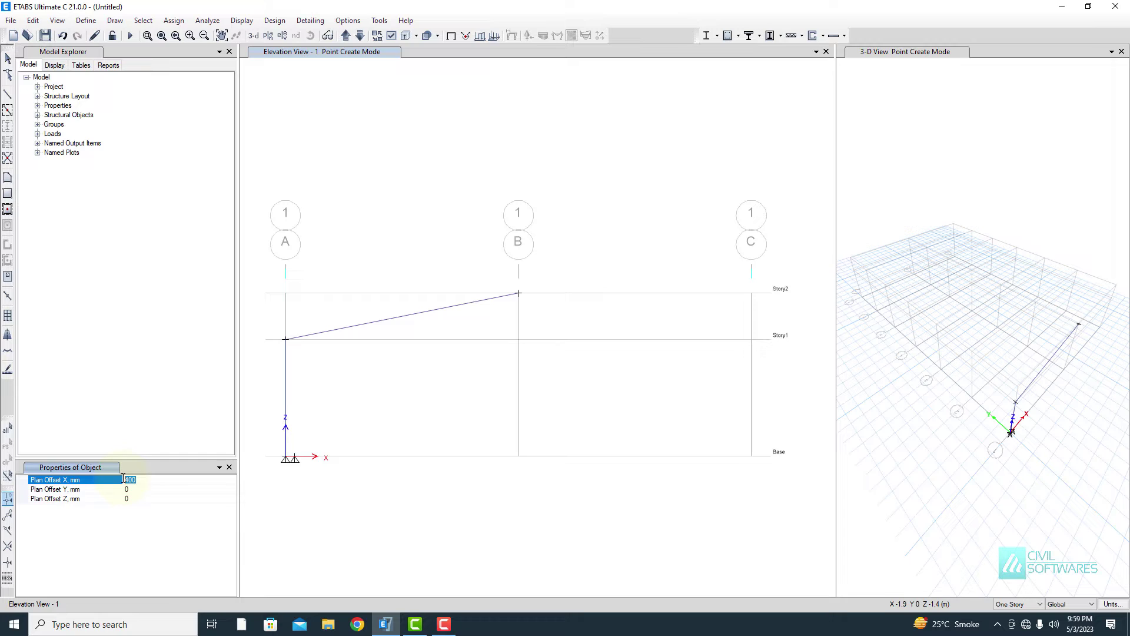
{"action": "left_click", "coordinate": [132, 498]}
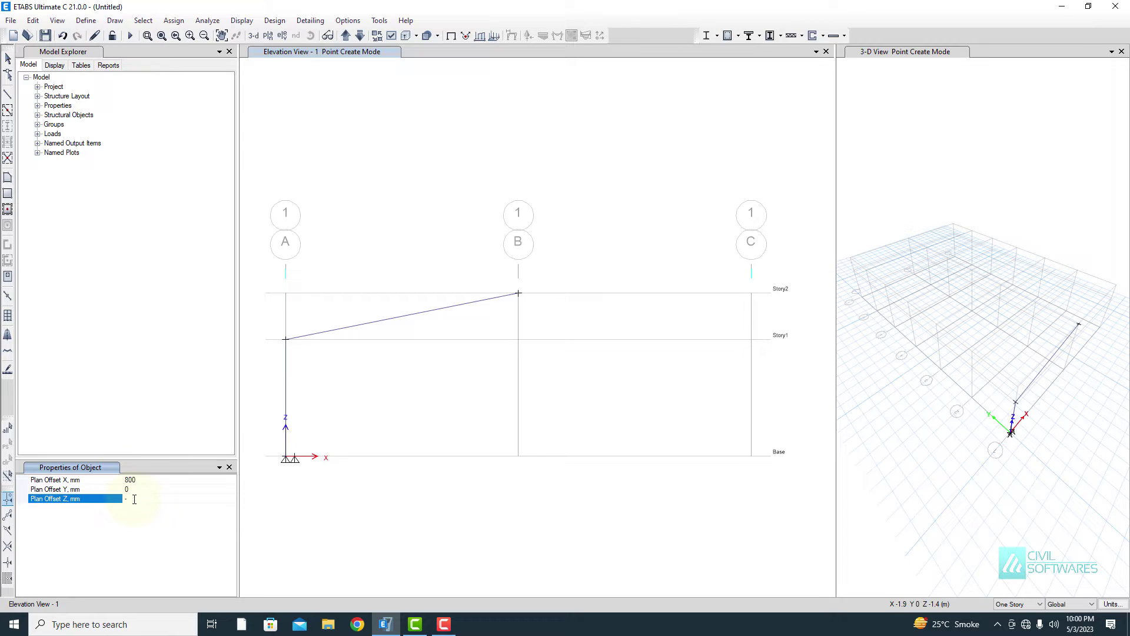
{"action": "left_click", "coordinate": [285, 343]}
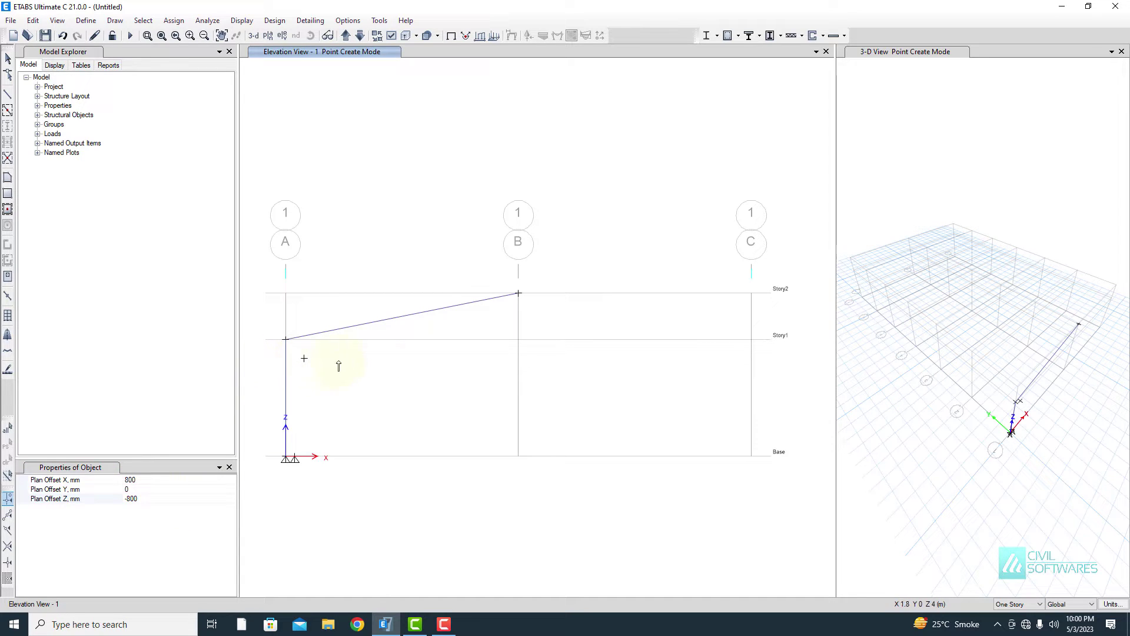
Add a joint offset 0 mm in X and -500 mm in Z from the ridge joint at grid B, Story2
{"action": "left_click", "coordinate": [156, 501]}
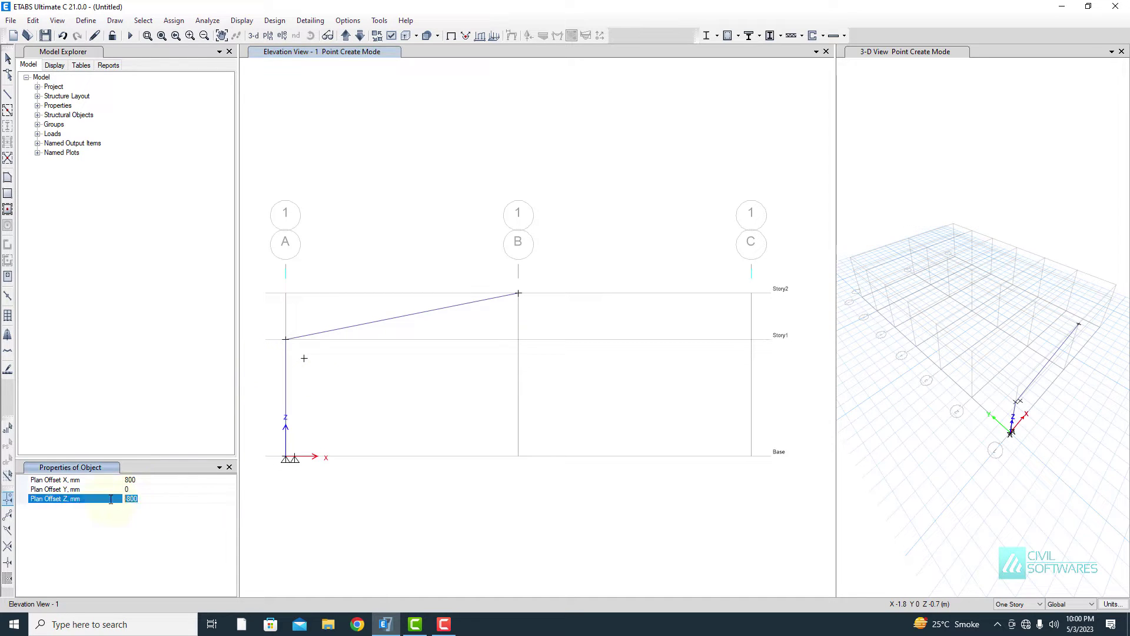
{"action": "type", "text": "-500"}
{"action": "left_click", "coordinate": [112, 479]}
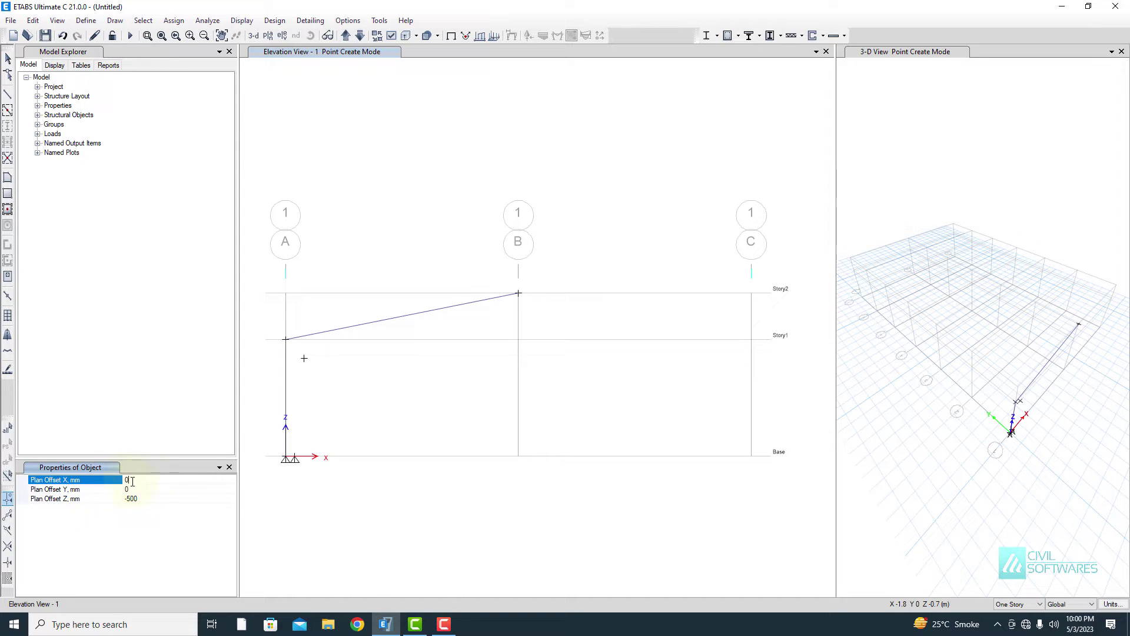
{"action": "left_click", "coordinate": [514, 302]}
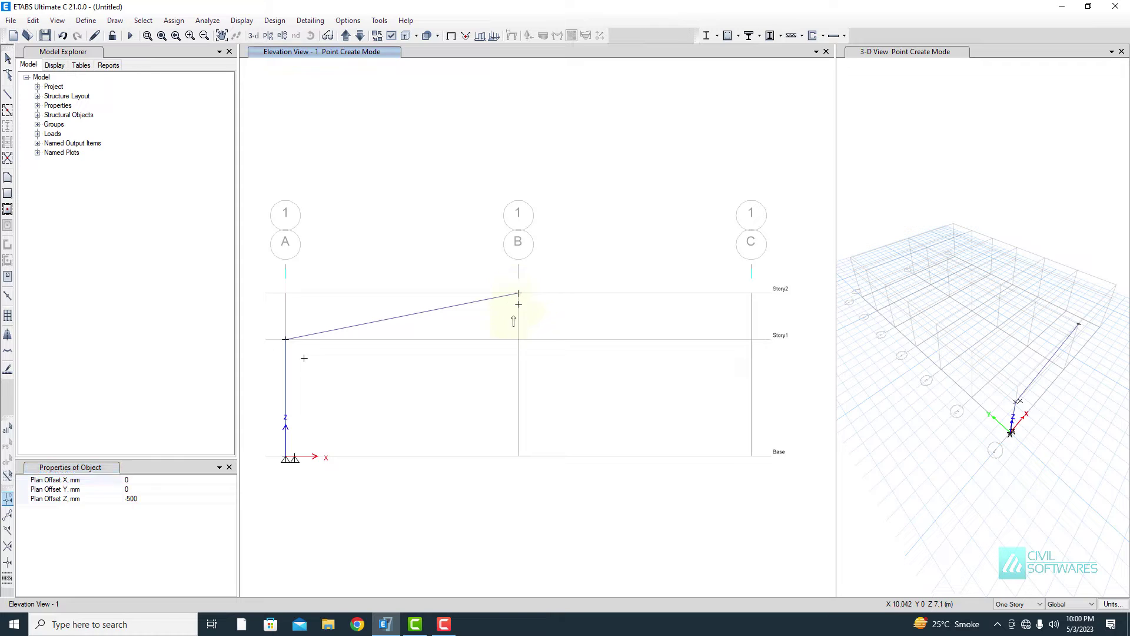
Draw Pipe Section members from the offset base joint up to the inner eaves joint and on to the joint below the ridge
{"action": "left_click", "coordinate": [8, 94]}
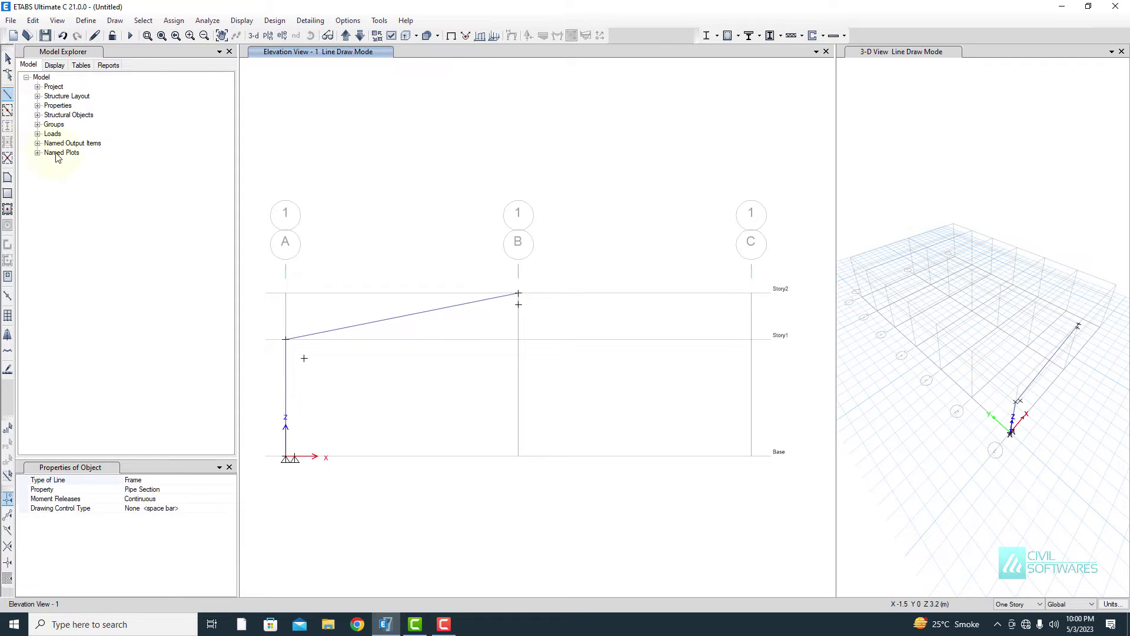
{"action": "left_click", "coordinate": [295, 458]}
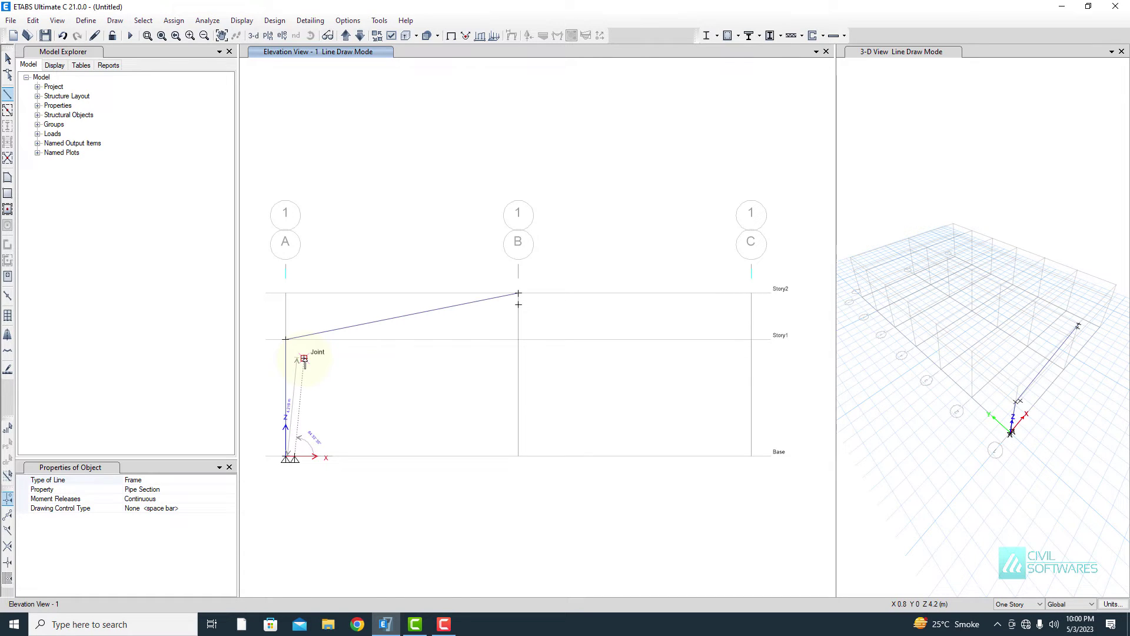
{"action": "double_click", "coordinate": [304, 358]}
{"action": "left_click", "coordinate": [304, 358]}
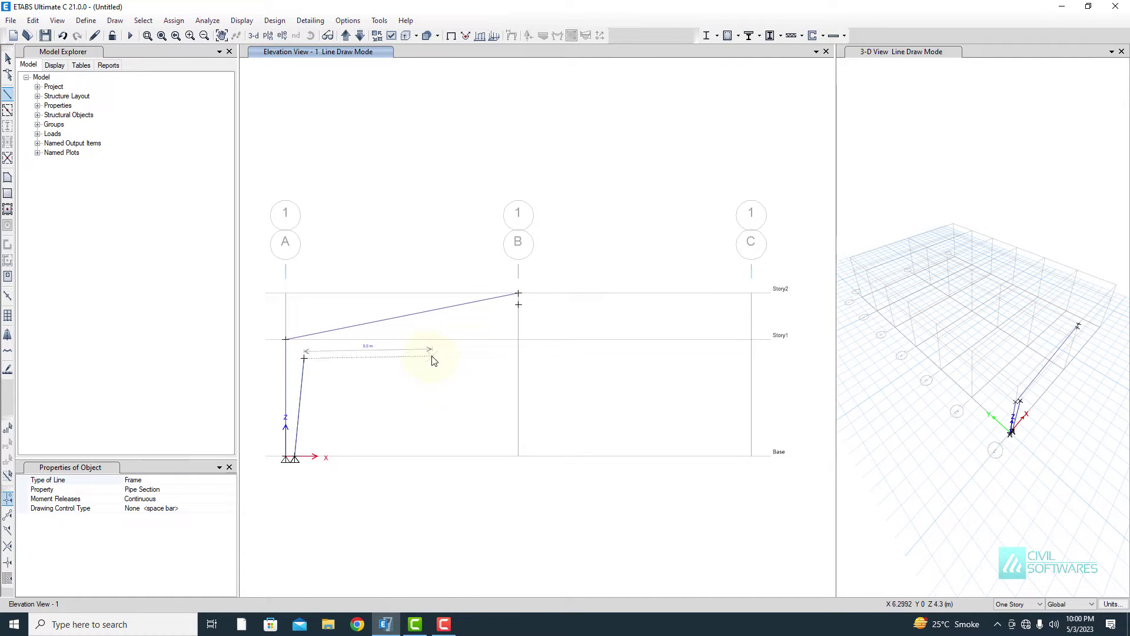
{"action": "double_click", "coordinate": [518, 305]}
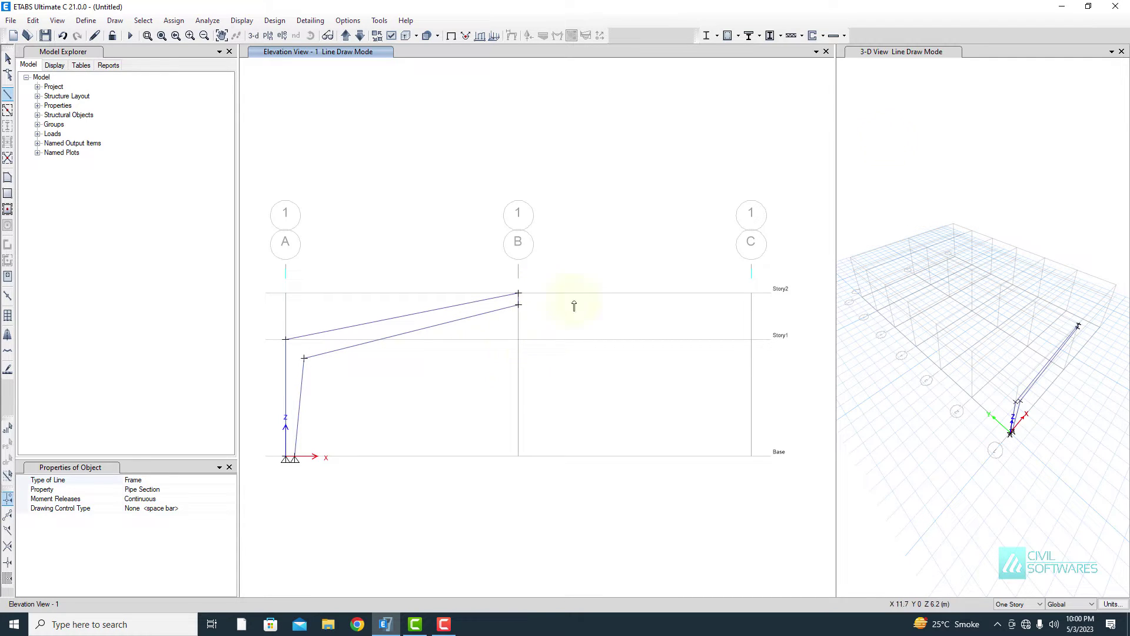
Close the 3-D view and enlarge the grid 1 elevation around the half frame between grids A and B
{"action": "left_click", "coordinate": [1122, 51]}
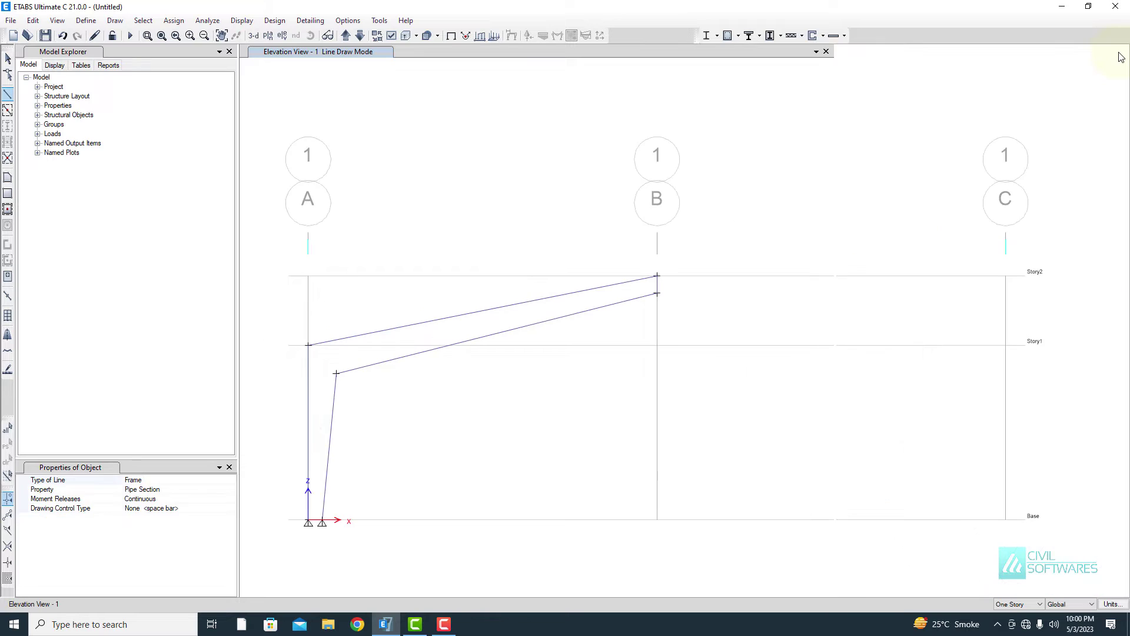
{"action": "left_click", "coordinate": [7, 58]}
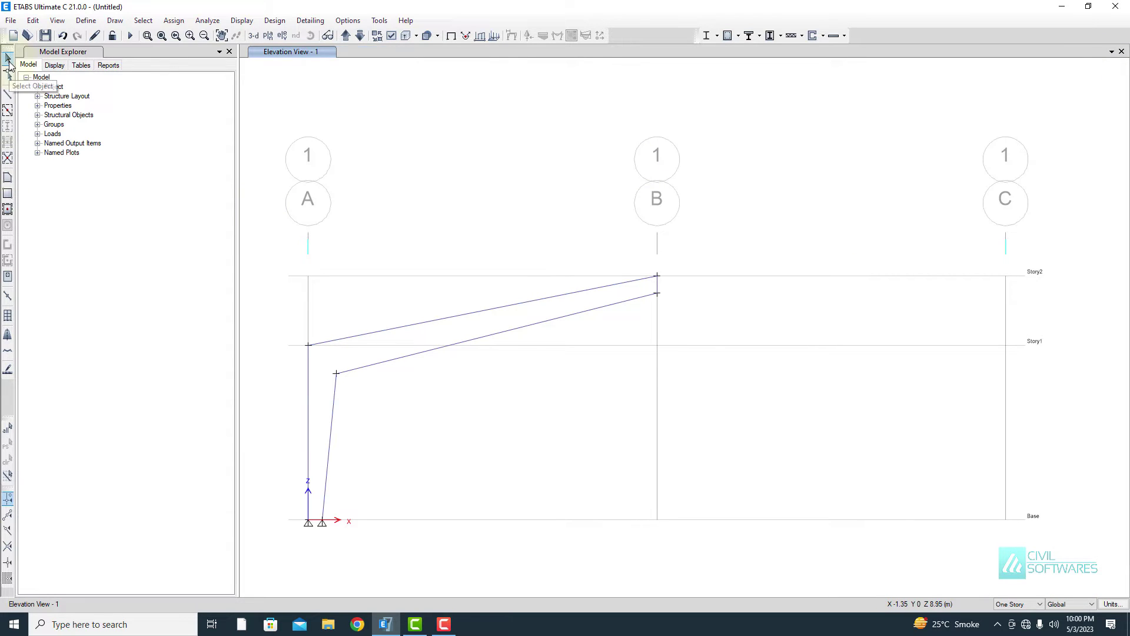
{"action": "left_click", "coordinate": [145, 36]}
{"action": "left_click_drag", "start_coordinate": [262, 220], "coordinate": [746, 574]}
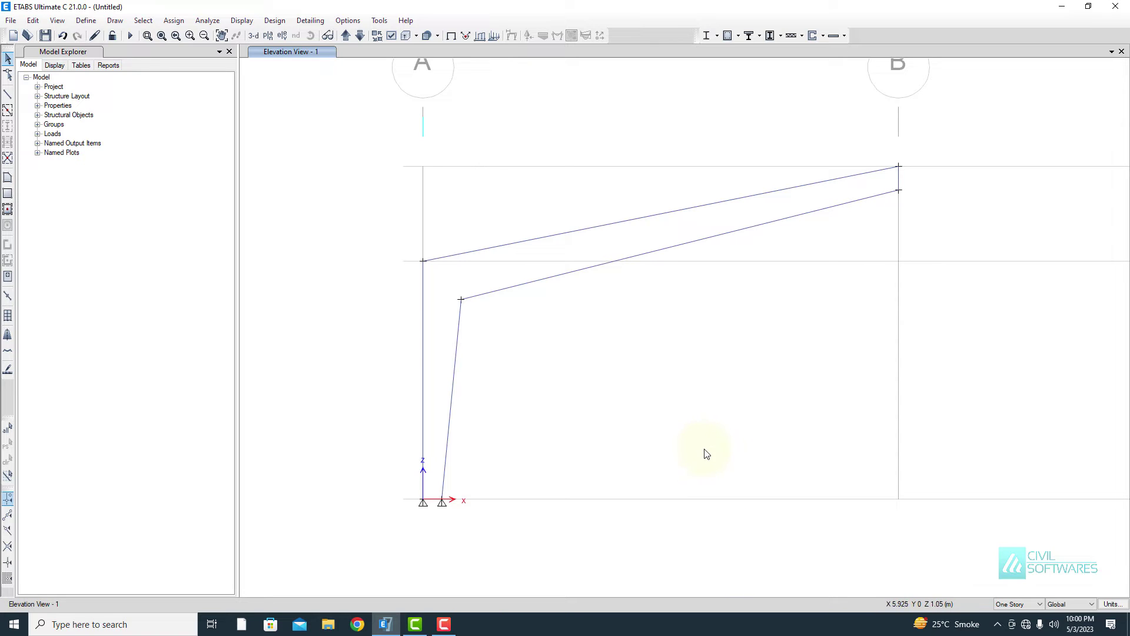
Add a joint 3500 mm above the inner eaves joint using the plan offset Z
{"action": "left_click", "coordinate": [114, 20]}
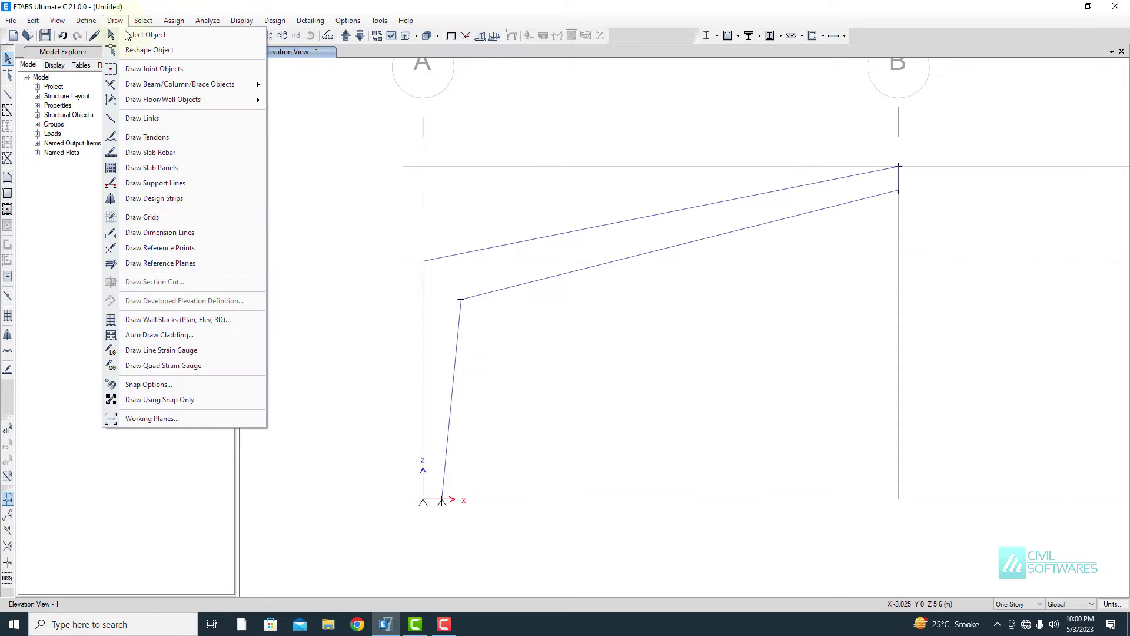
{"action": "left_click", "coordinate": [132, 69]}
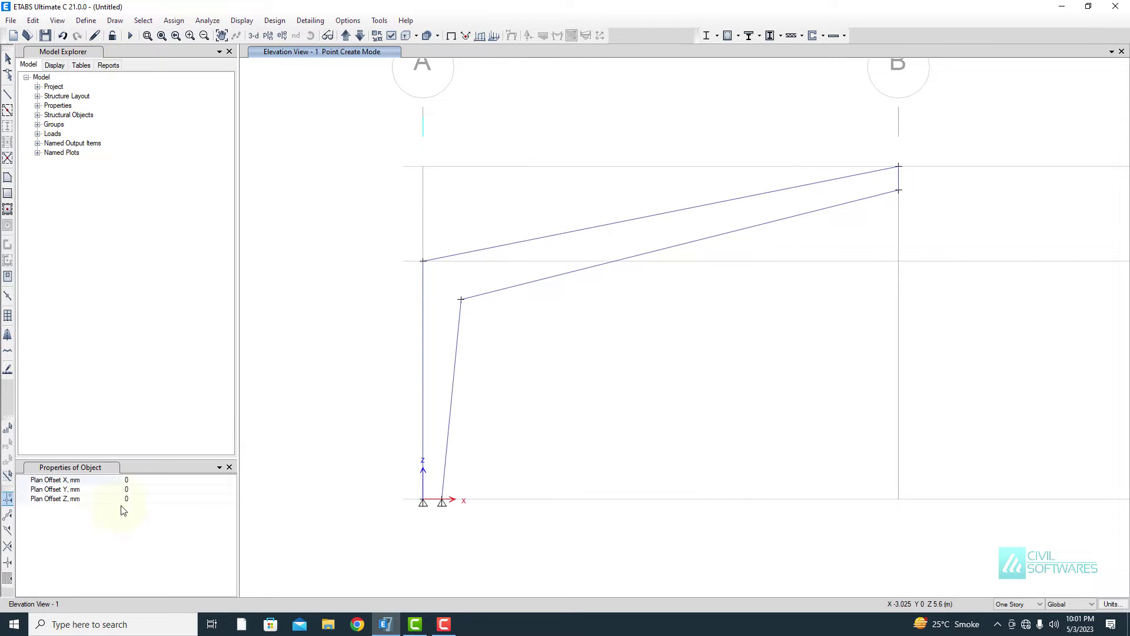
{"action": "left_click", "coordinate": [137, 499]}
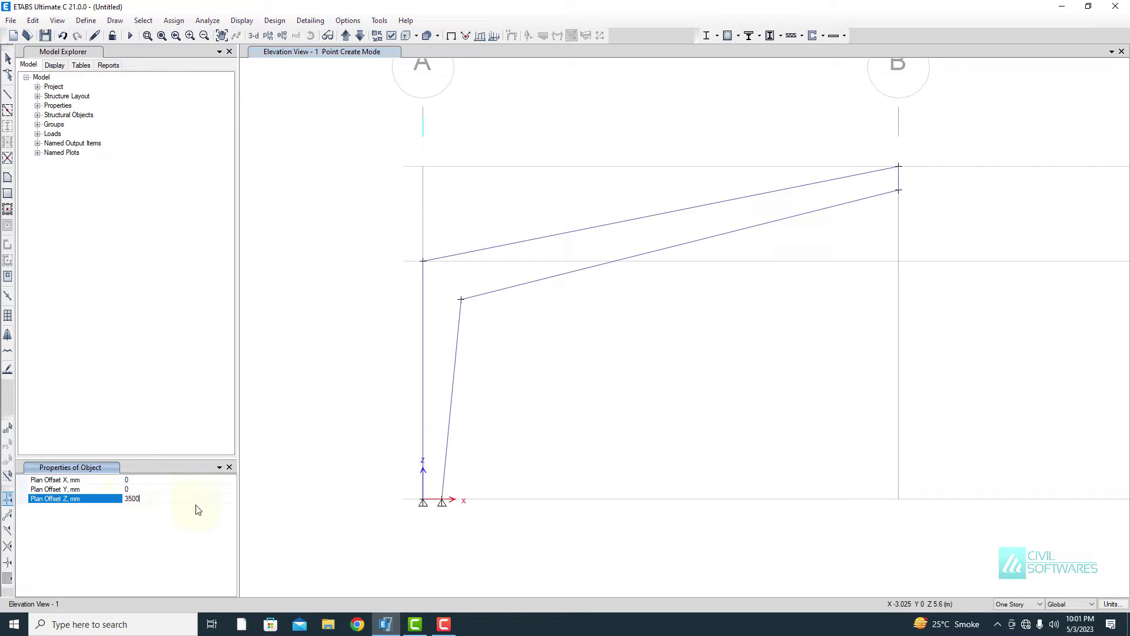
{"action": "left_click", "coordinate": [461, 300]}
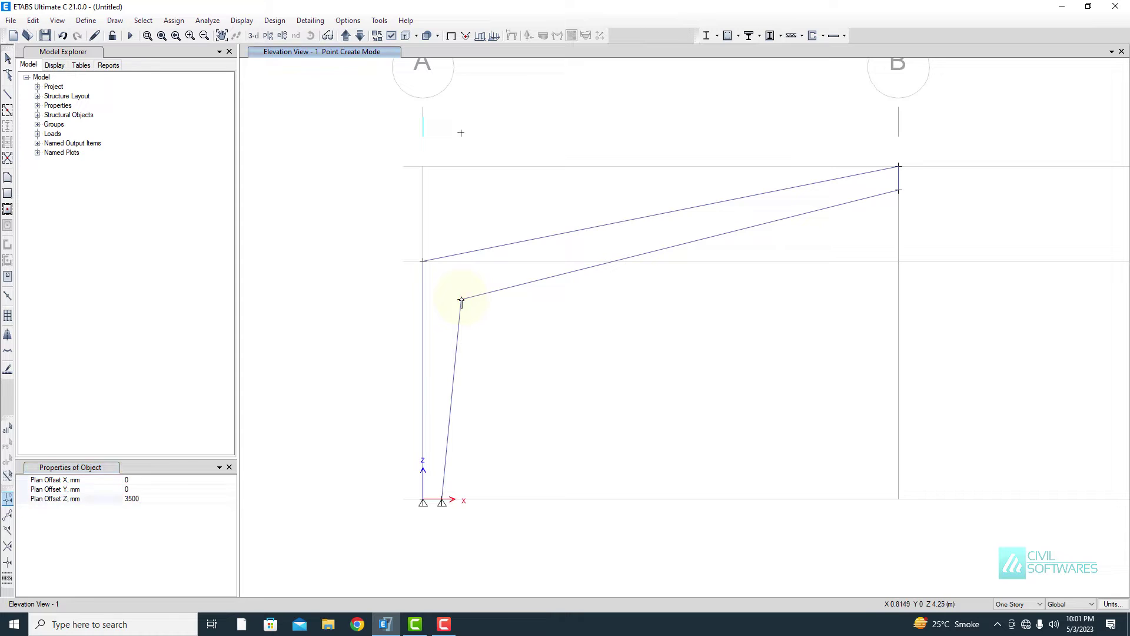
Add a joint on the outer column, offset -800 mm in X and 0 mm in Z from the inner eaves joint
{"action": "left_click", "coordinate": [141, 498]}
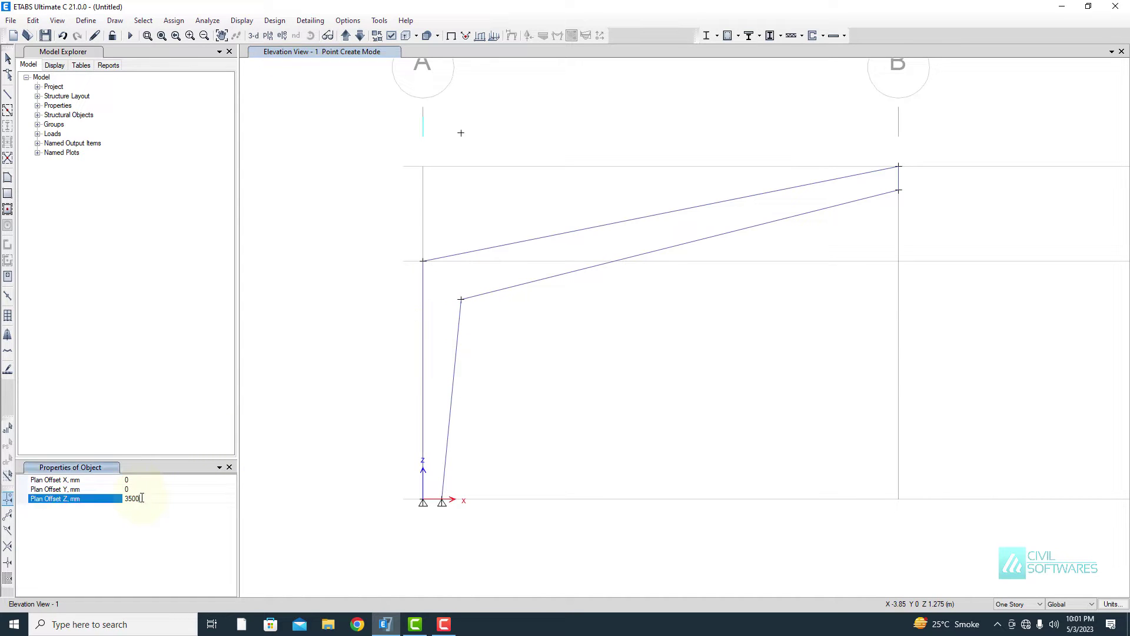
{"action": "left_click_drag", "start_coordinate": [142, 498], "coordinate": [117, 498]}
{"action": "type", "text": "0"}
{"action": "left_click", "coordinate": [146, 479]}
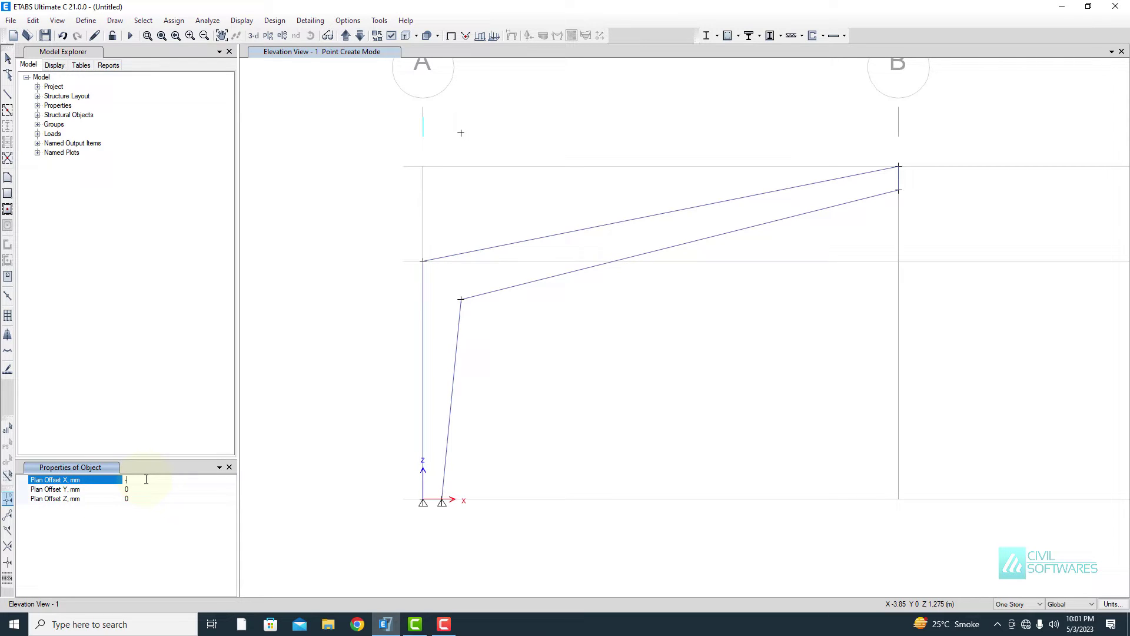
{"action": "type", "text": "-800"}
{"action": "left_click", "coordinate": [461, 300]}
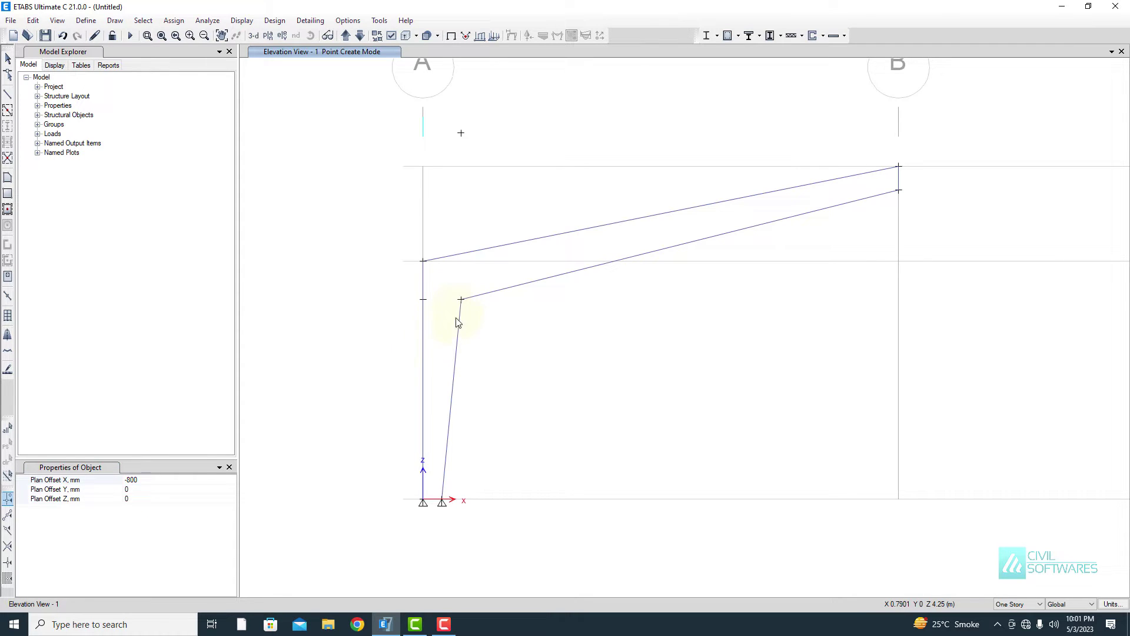
Draw Pipe Section members from the inner eaves joint, one vertically to the joint above and one horizontally to the outer column joint
{"action": "left_click", "coordinate": [8, 94]}
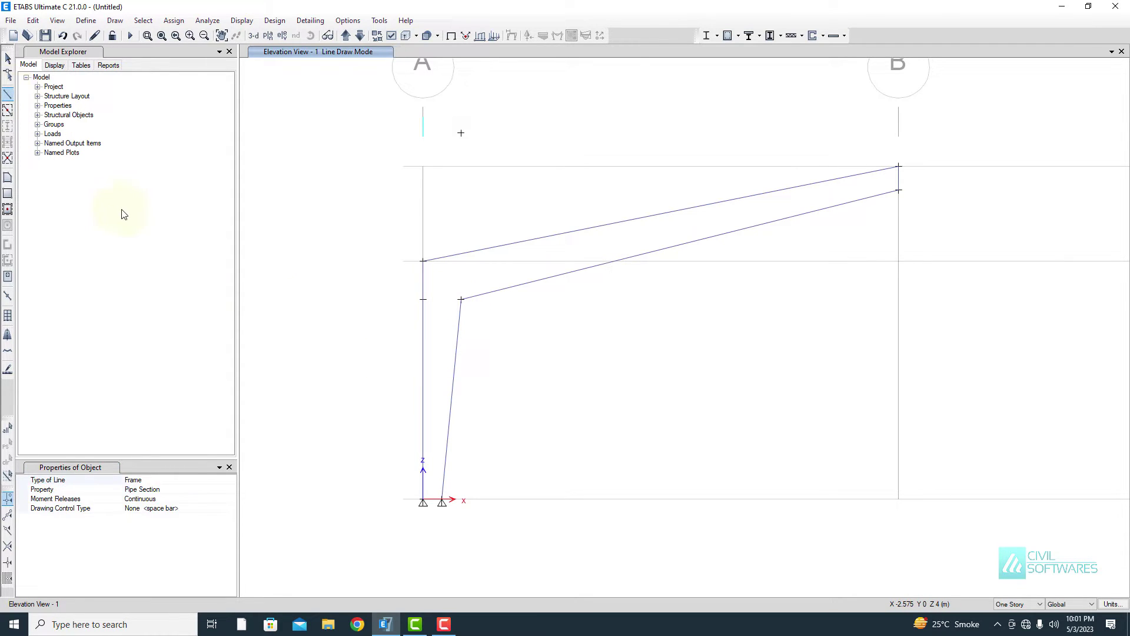
{"action": "left_click", "coordinate": [461, 299]}
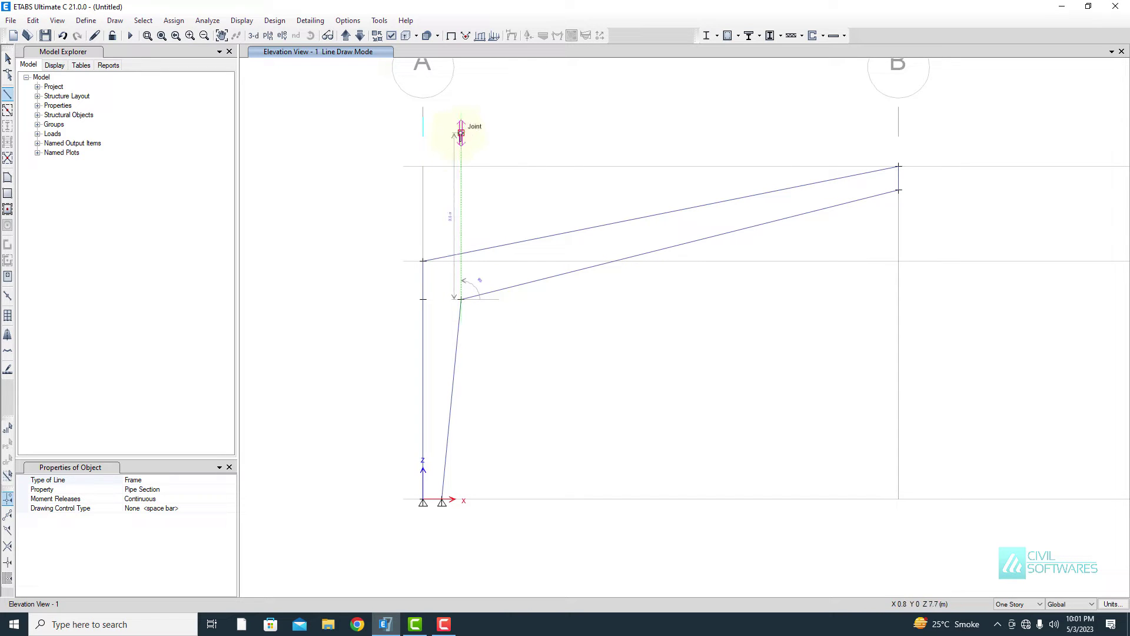
{"action": "left_click", "coordinate": [461, 133]}
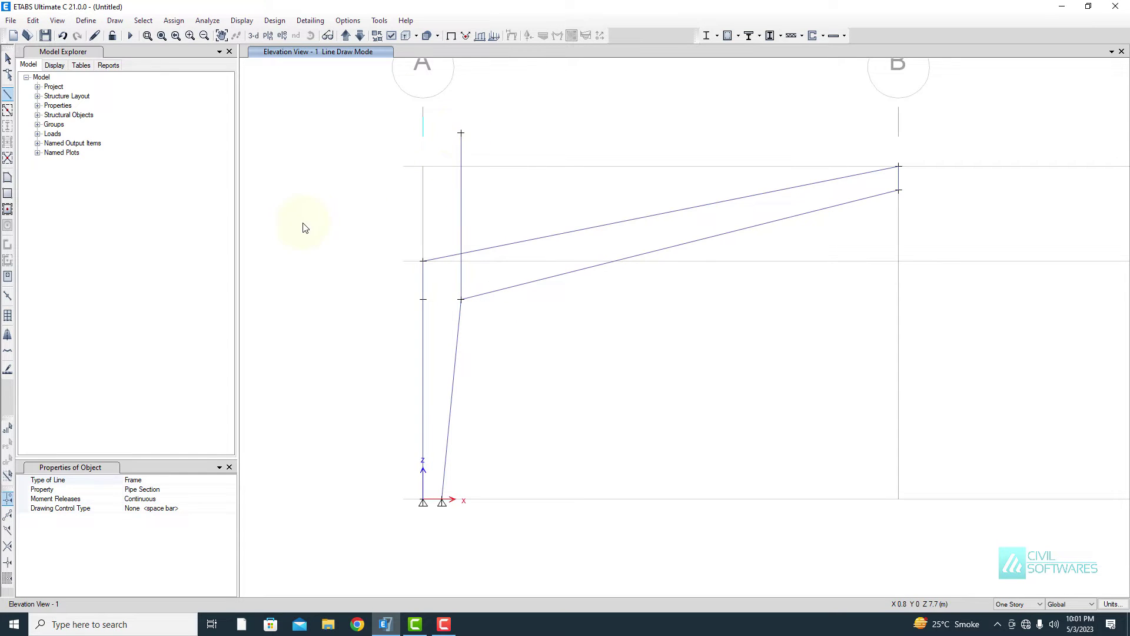
{"action": "left_click", "coordinate": [461, 299]}
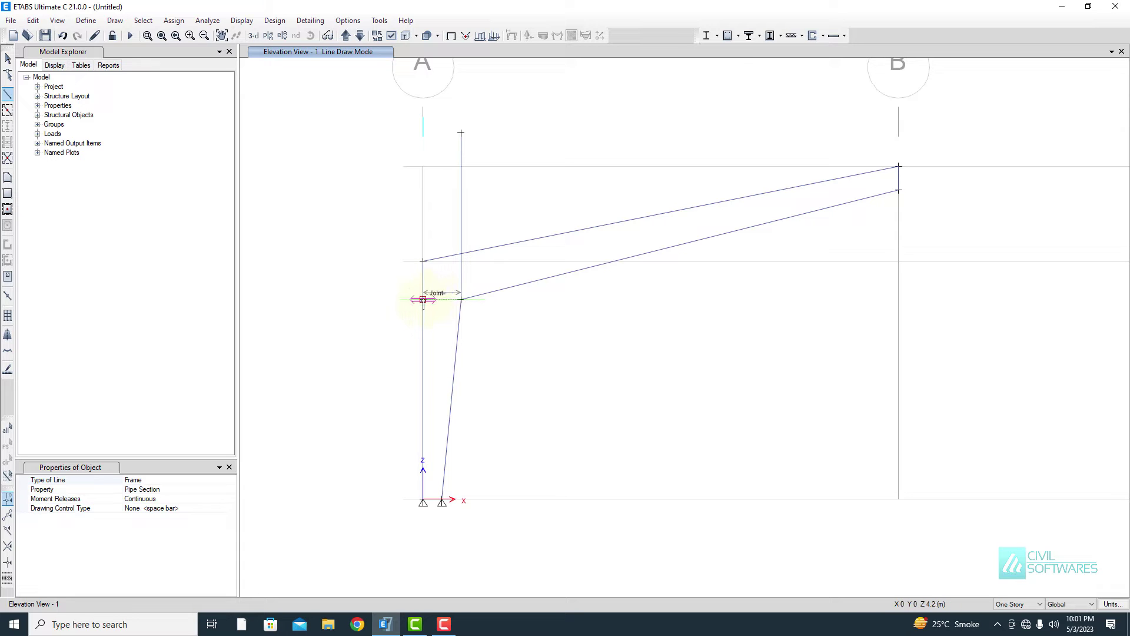
{"action": "double_click", "coordinate": [423, 299]}
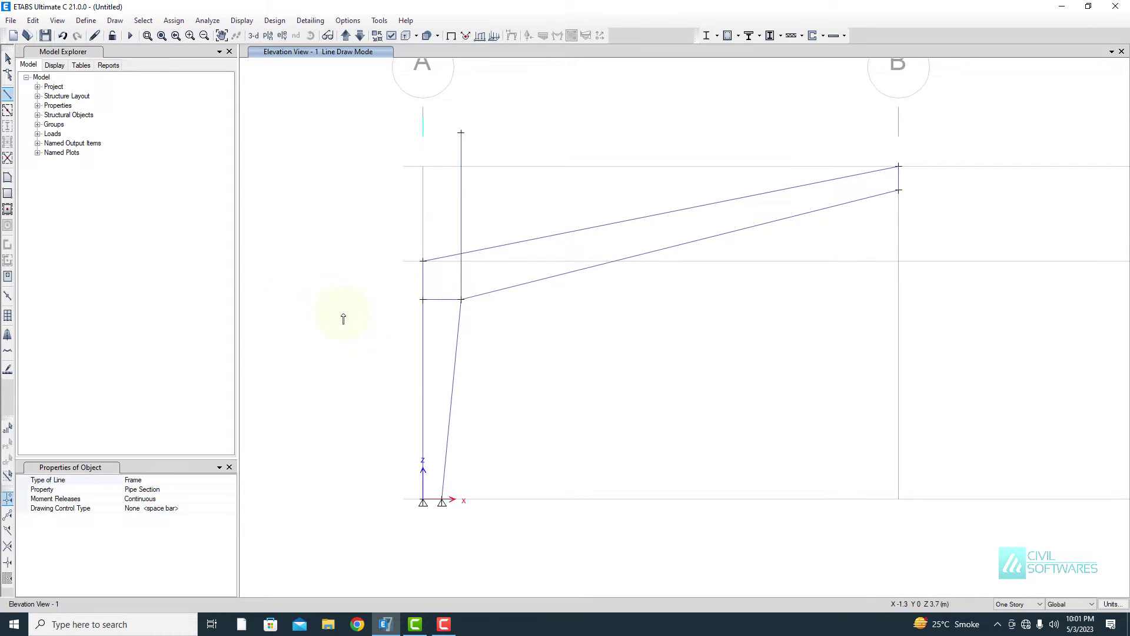
{"action": "key", "text": "Escape"}
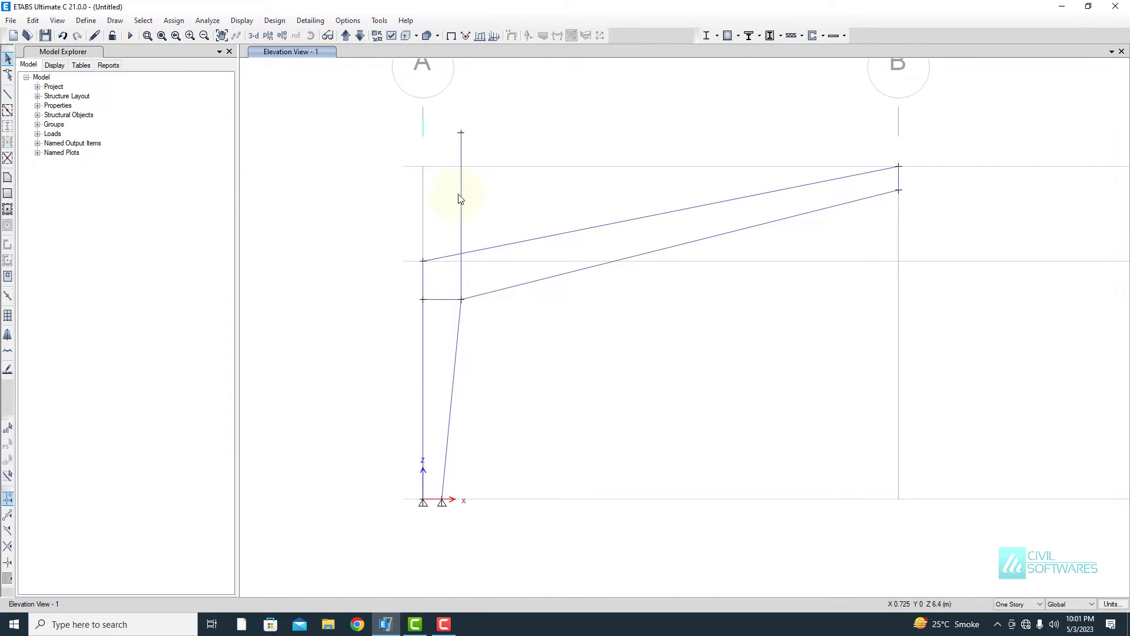
Replicate the tall vertical member linearly 8 times at a dx of 1 m and a dy of 0 m
{"action": "left_click", "coordinate": [461, 187]}
{"action": "left_click", "coordinate": [33, 21]}
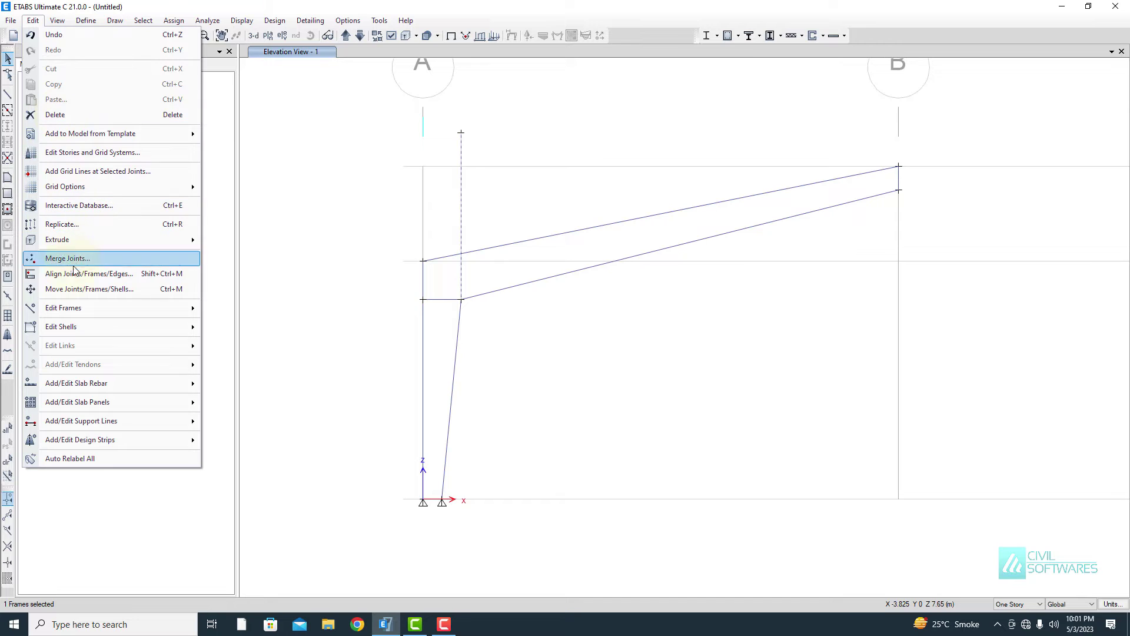
{"action": "left_click", "coordinate": [72, 224]}
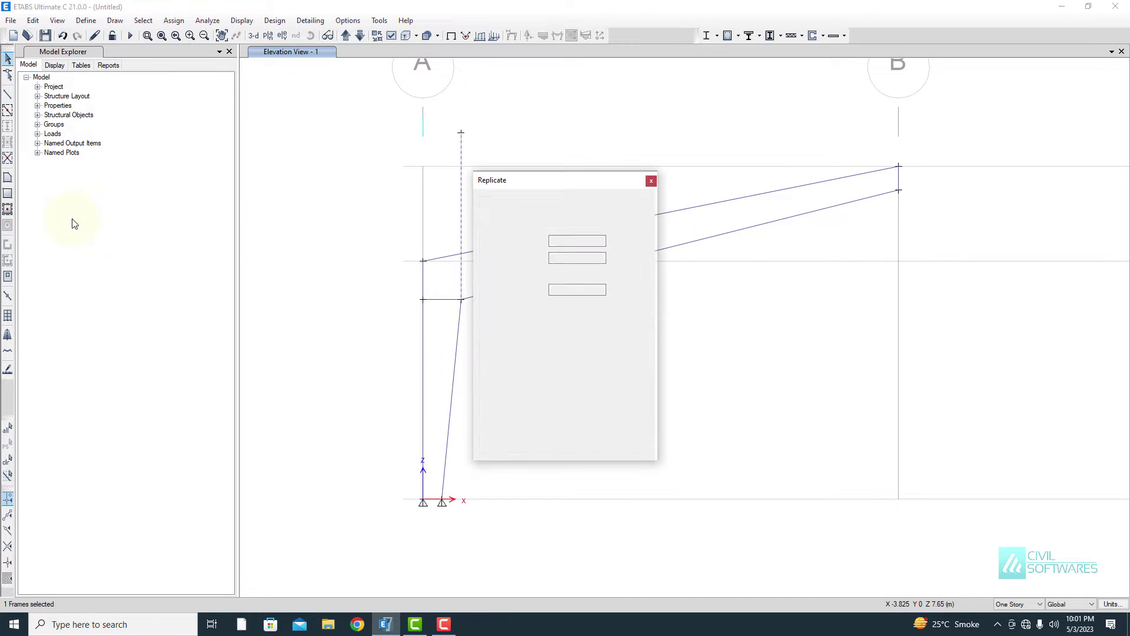
{"action": "left_click_drag", "start_coordinate": [573, 182], "coordinate": [323, 193]}
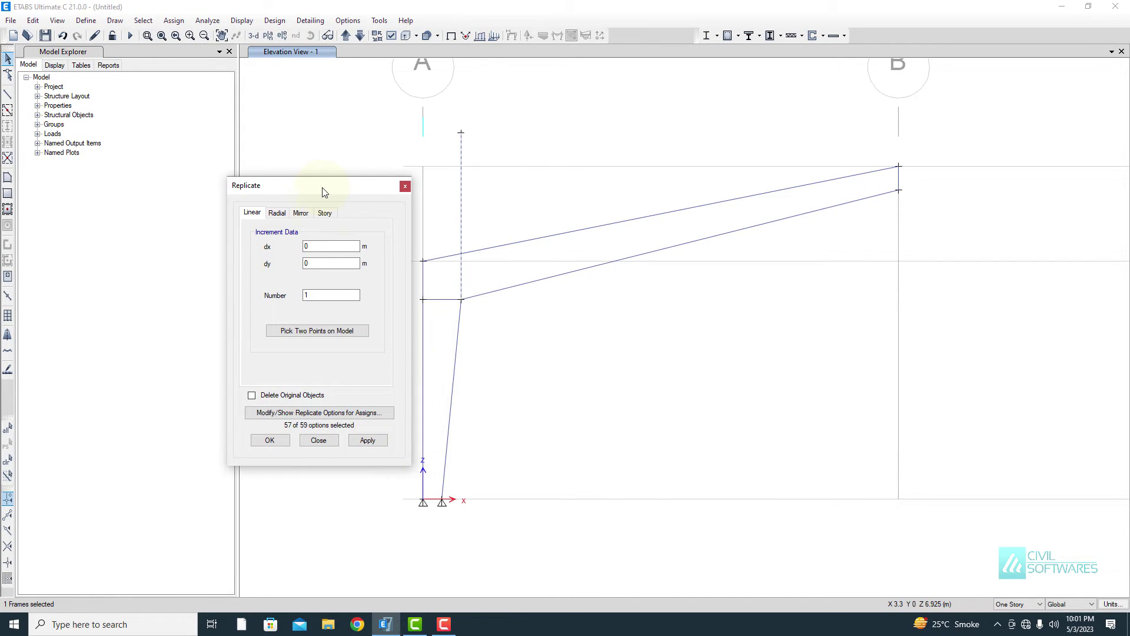
{"action": "double_click", "coordinate": [318, 246]}
{"action": "type", "text": "1"}
{"action": "left_click", "coordinate": [366, 440]}
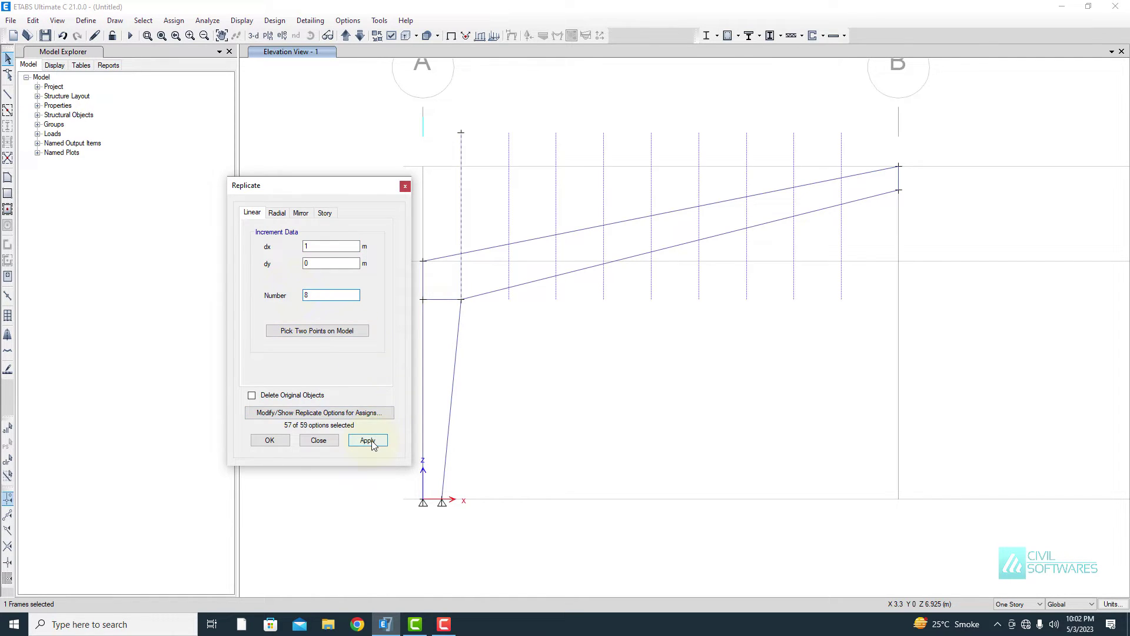
{"action": "left_click", "coordinate": [404, 187]}
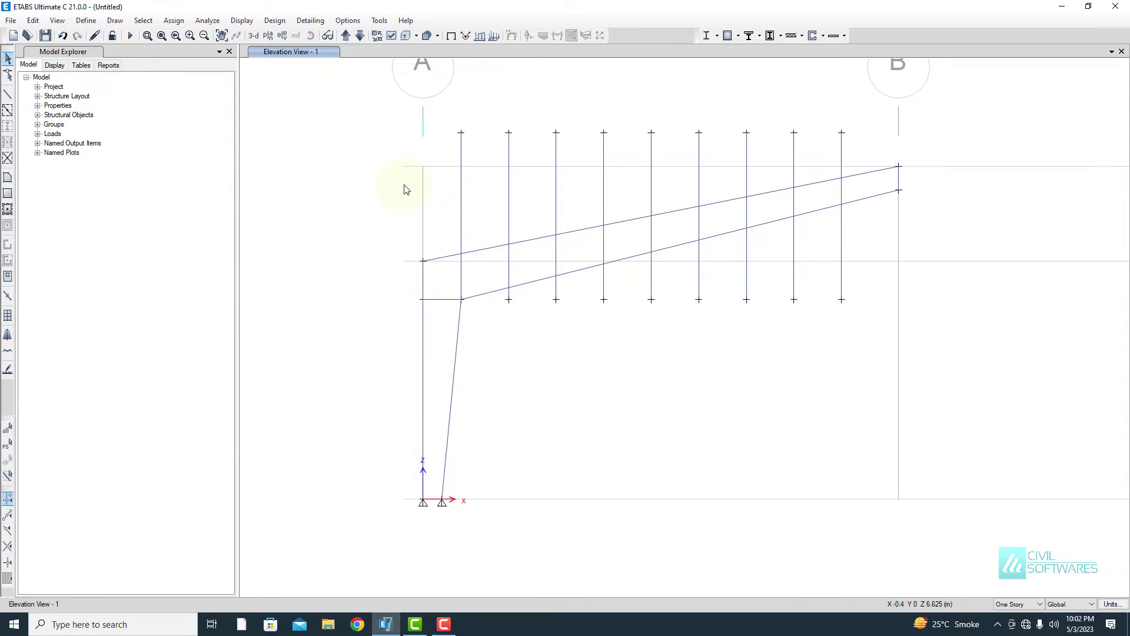
Divide the replicated verticals and both truss chords by breaking them at intersections with selected frames and joints
{"action": "left_click_drag", "start_coordinate": [875, 319], "coordinate": [498, 131]}
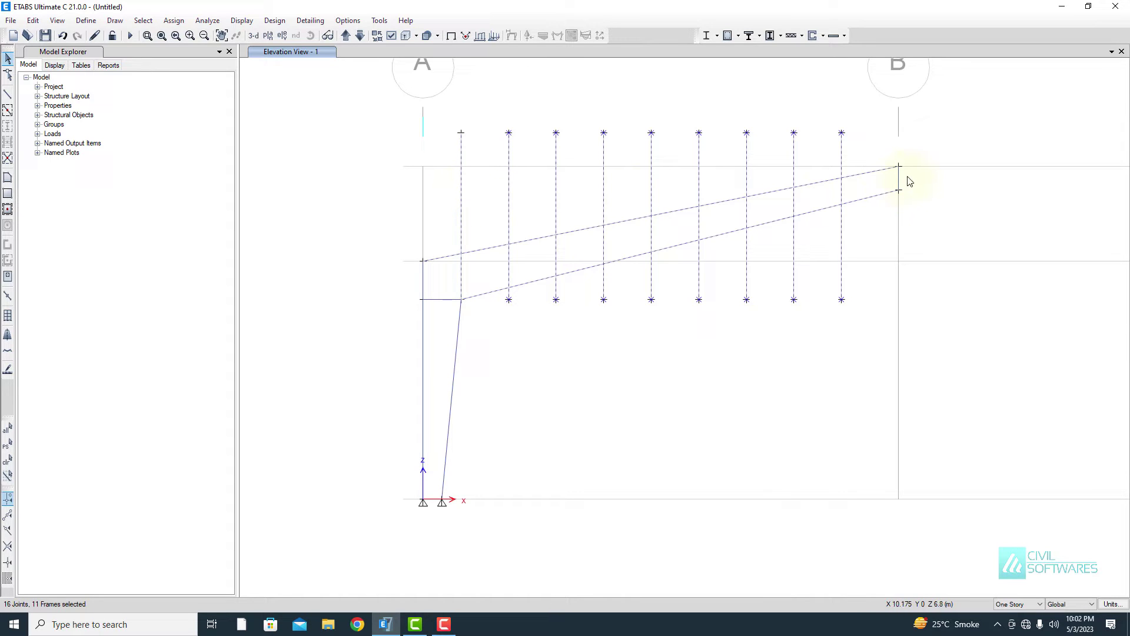
{"action": "left_click", "coordinate": [36, 22]}
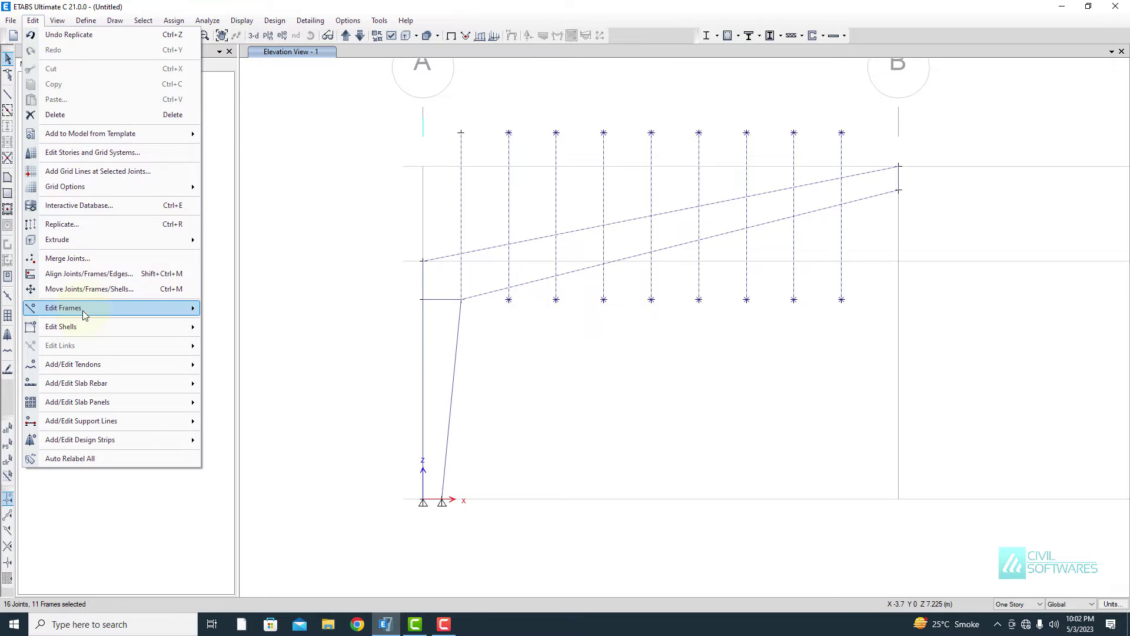
{"action": "mouse_move", "coordinate": [118, 309]}
{"action": "left_click", "coordinate": [236, 308]}
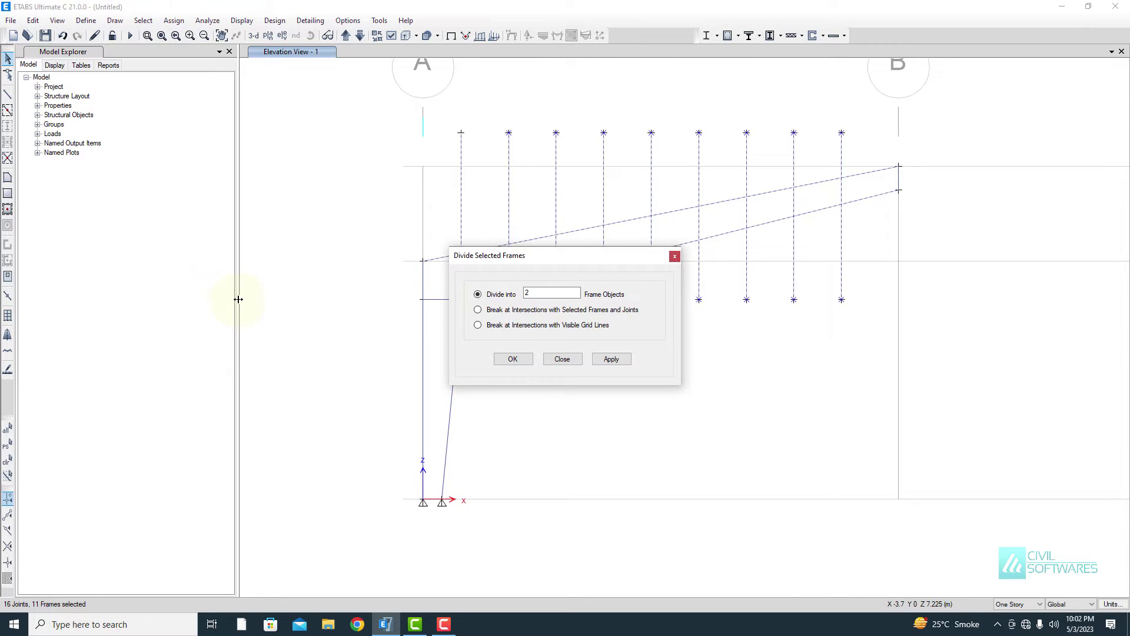
{"action": "left_click", "coordinate": [505, 312]}
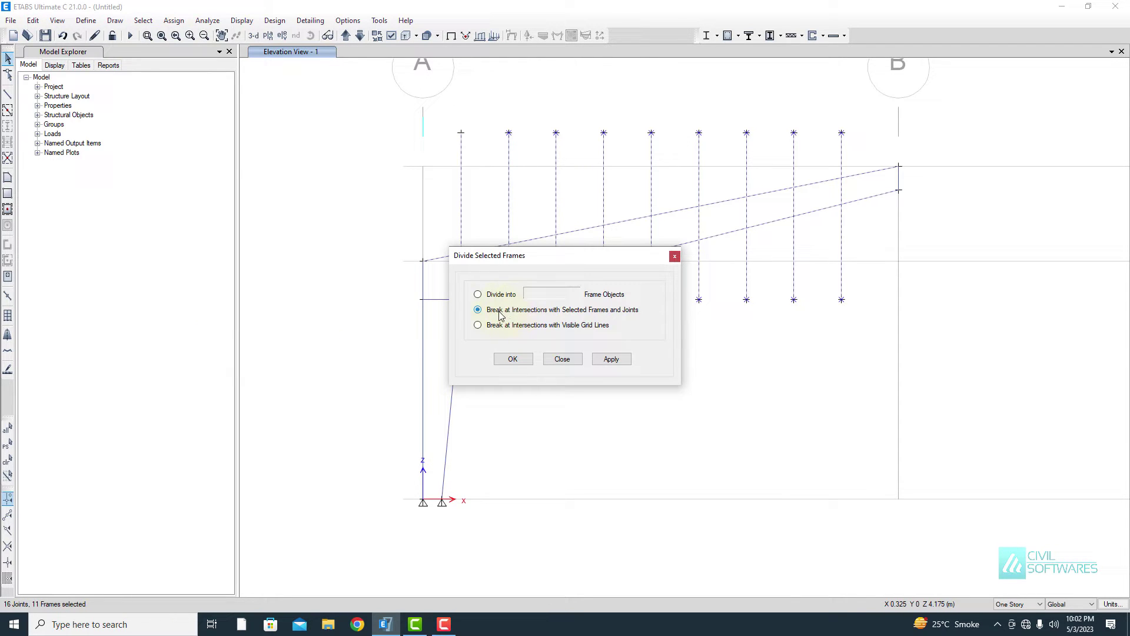
{"action": "left_click", "coordinate": [606, 362]}
{"action": "left_click", "coordinate": [560, 358]}
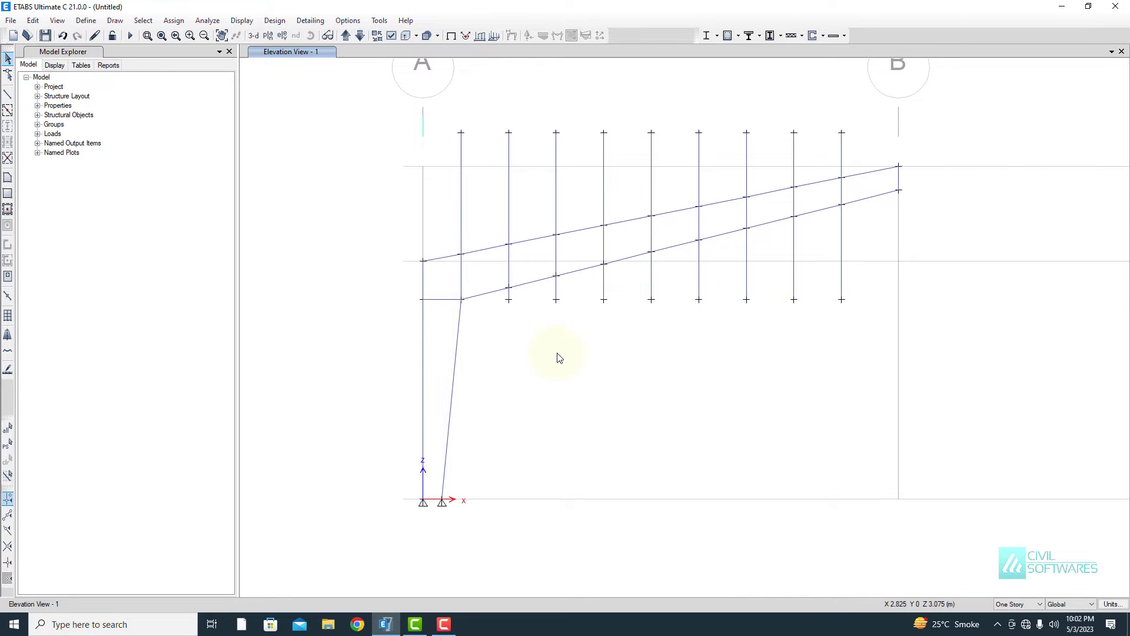
Delete the vertical member stubs and joints lying below the bottom chord and above the top chord
{"action": "left_click_drag", "start_coordinate": [846, 322], "coordinate": [507, 299]}
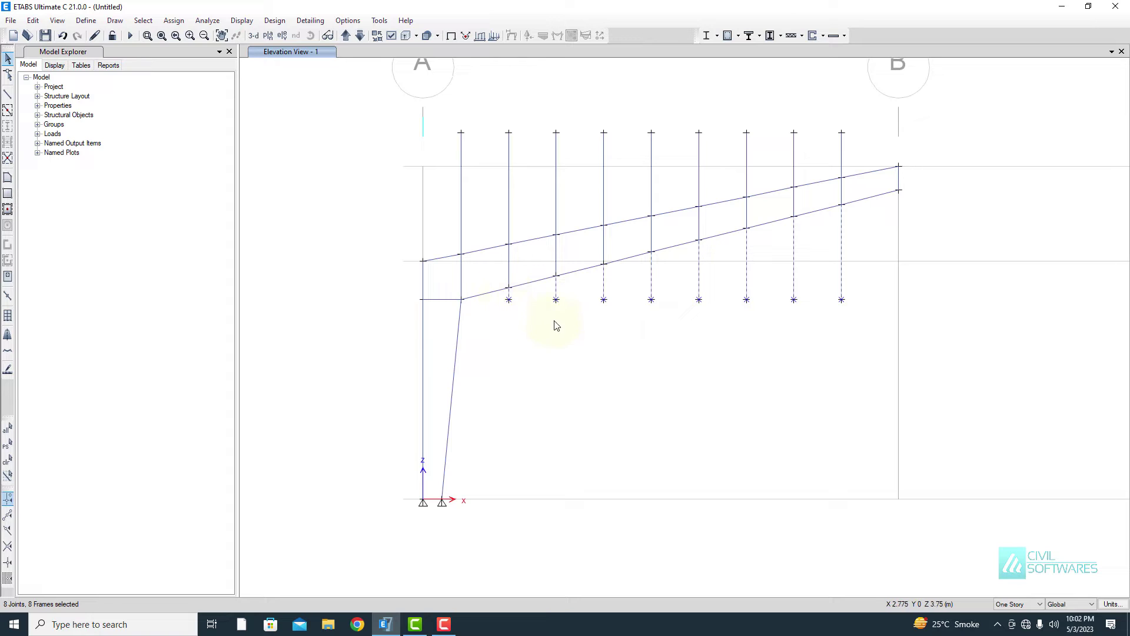
{"action": "key", "text": "Delete"}
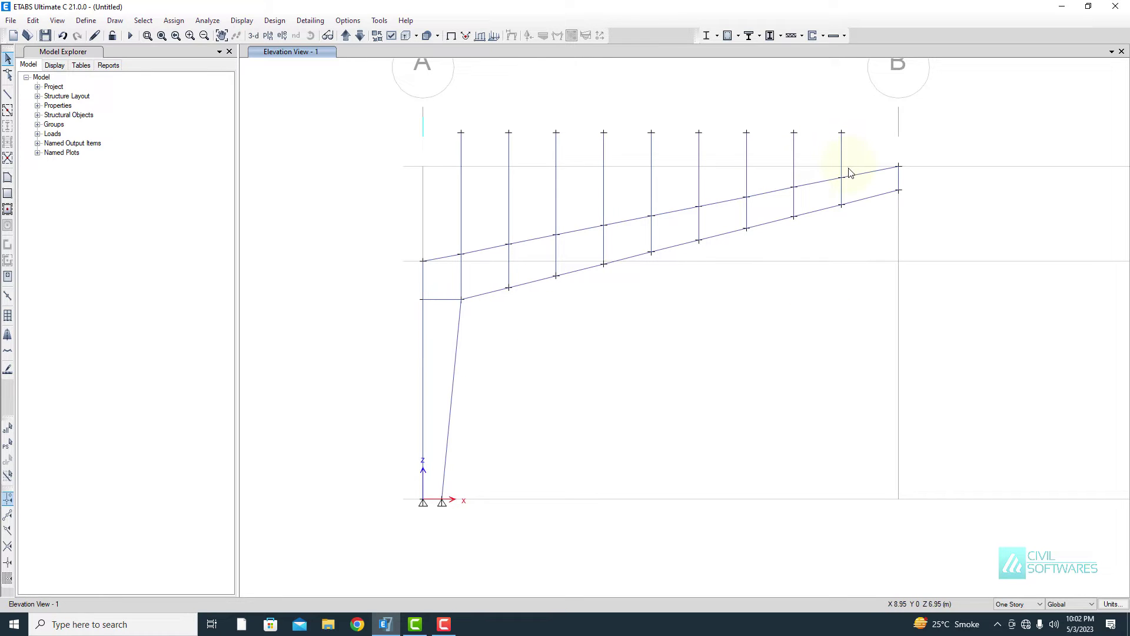
{"action": "left_click_drag", "start_coordinate": [847, 171], "coordinate": [420, 151]}
{"action": "key", "text": "Delete"}
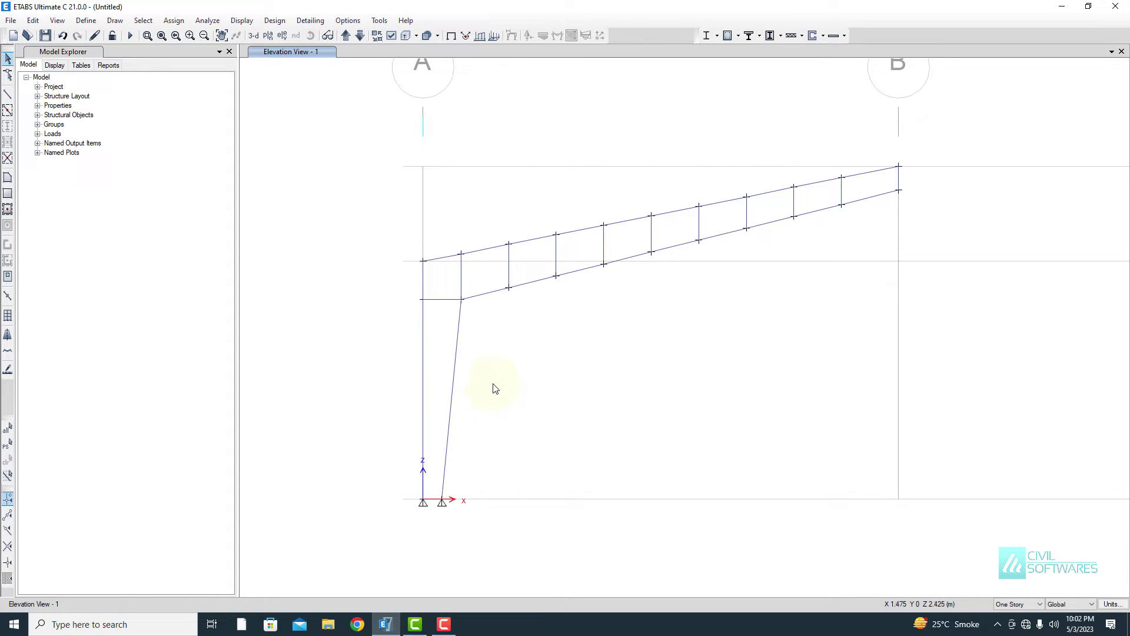
Draw Pipe Section diagonals in every truss panel from grid A to B, each from the lower right joint to the upper left joint
{"action": "left_click", "coordinate": [8, 94]}
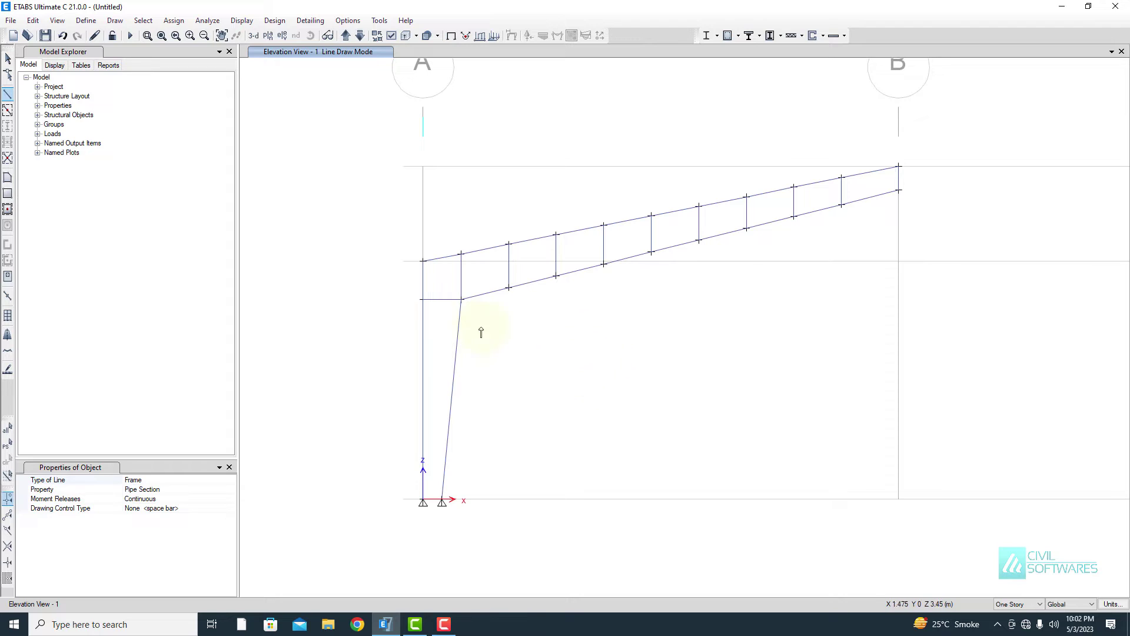
{"action": "left_click", "coordinate": [461, 299]}
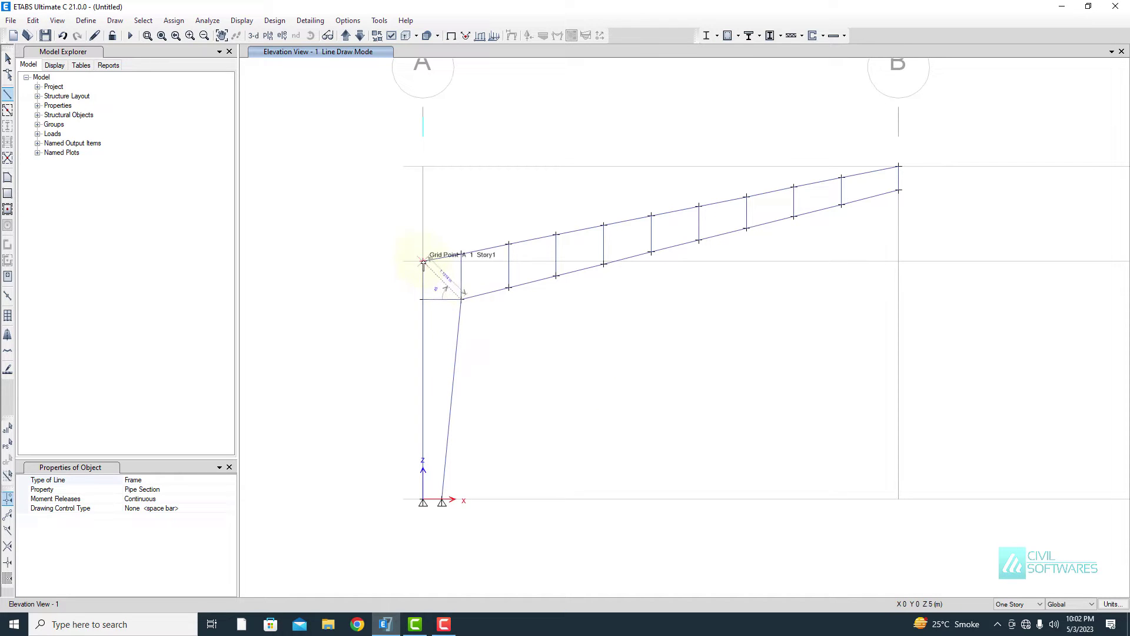
{"action": "left_click", "coordinate": [422, 261]}
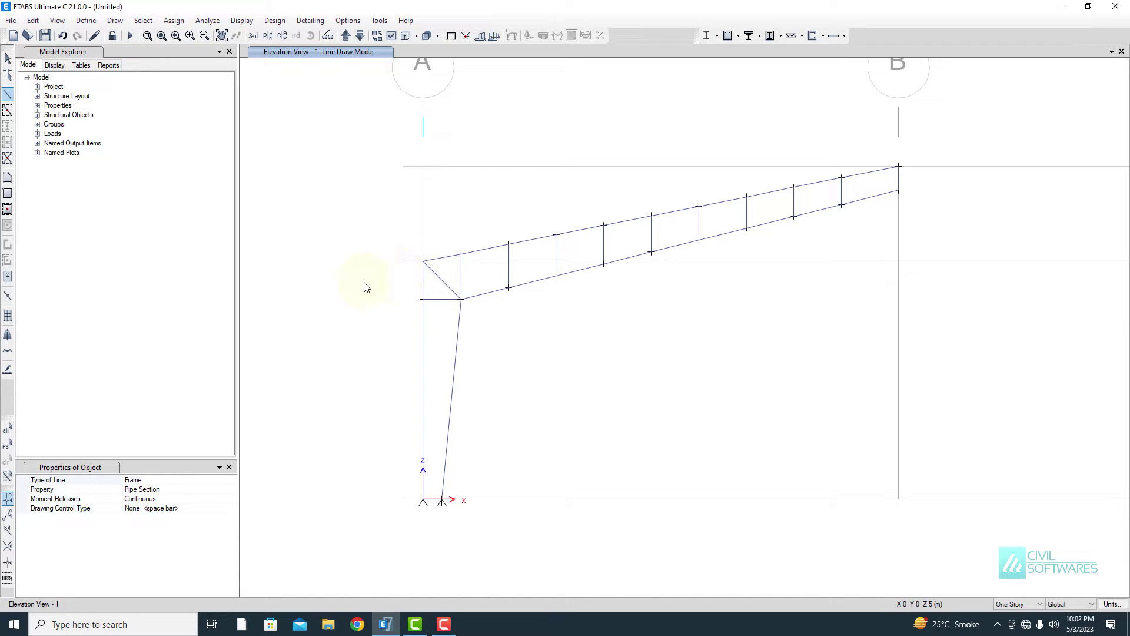
{"action": "left_click", "coordinate": [508, 289]}
{"action": "left_click", "coordinate": [461, 254]}
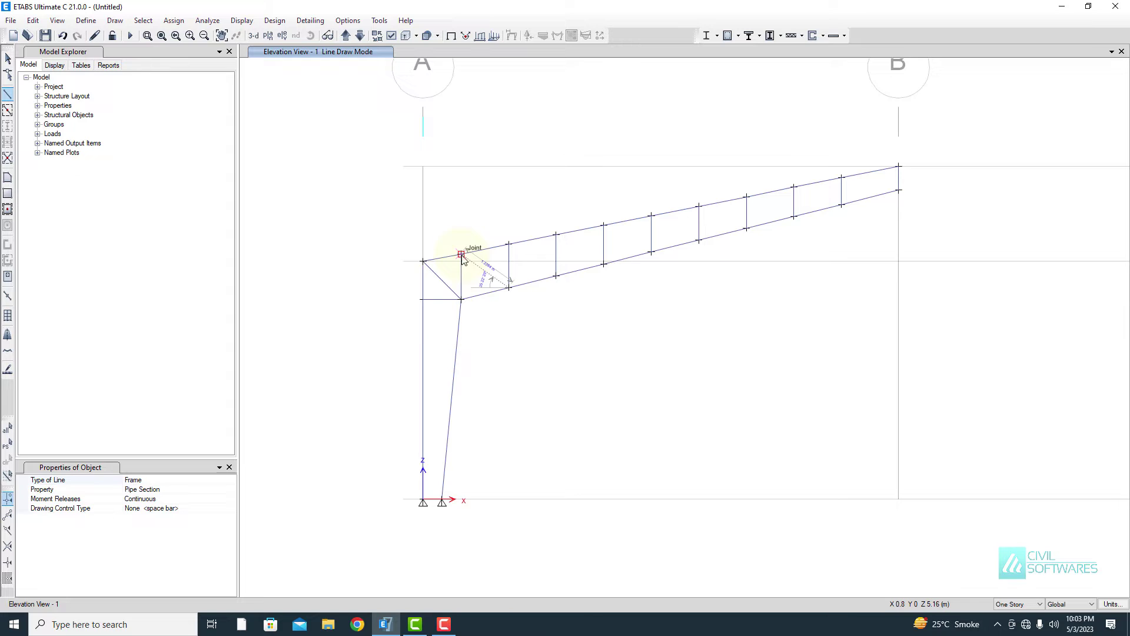
{"action": "left_click", "coordinate": [555, 276]}
{"action": "left_click", "coordinate": [509, 244]}
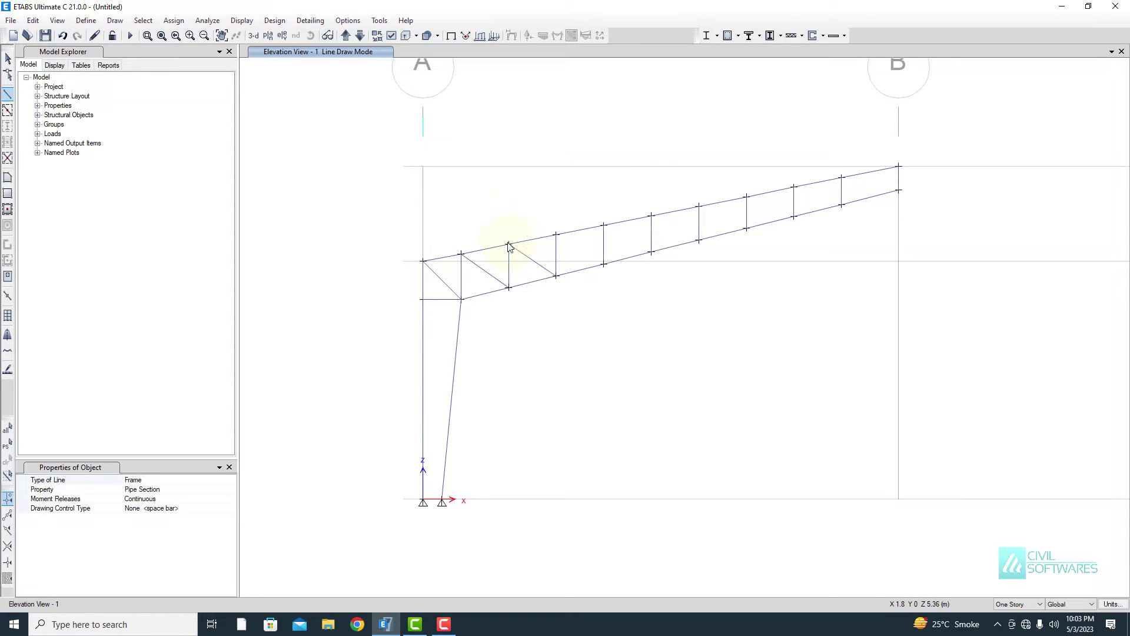
{"action": "left_click", "coordinate": [603, 264]}
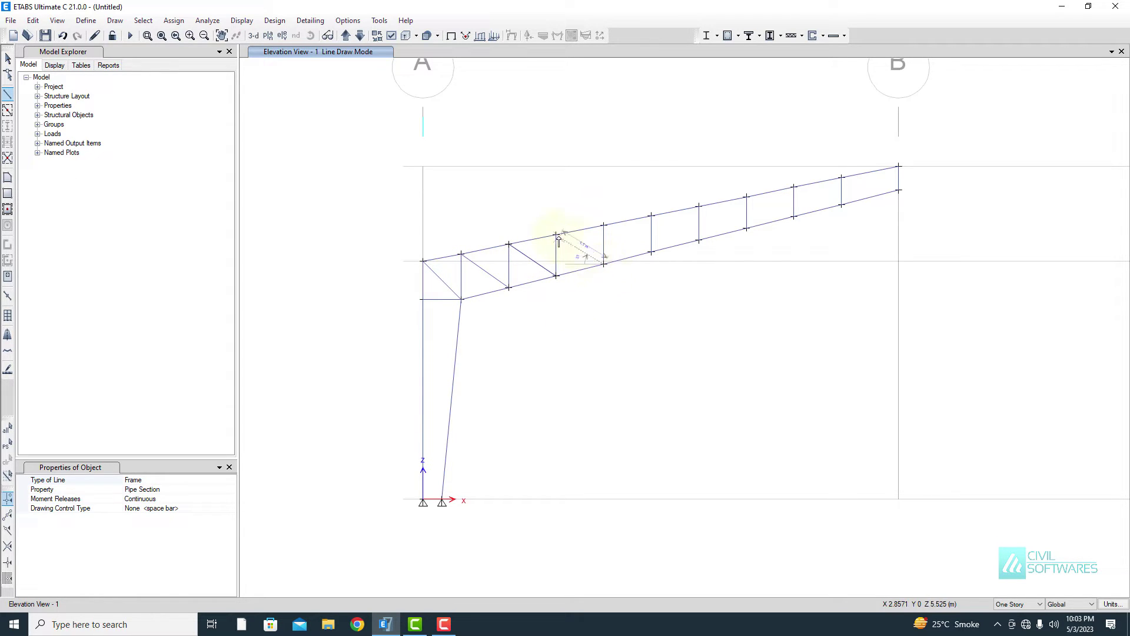
{"action": "left_click", "coordinate": [556, 235]}
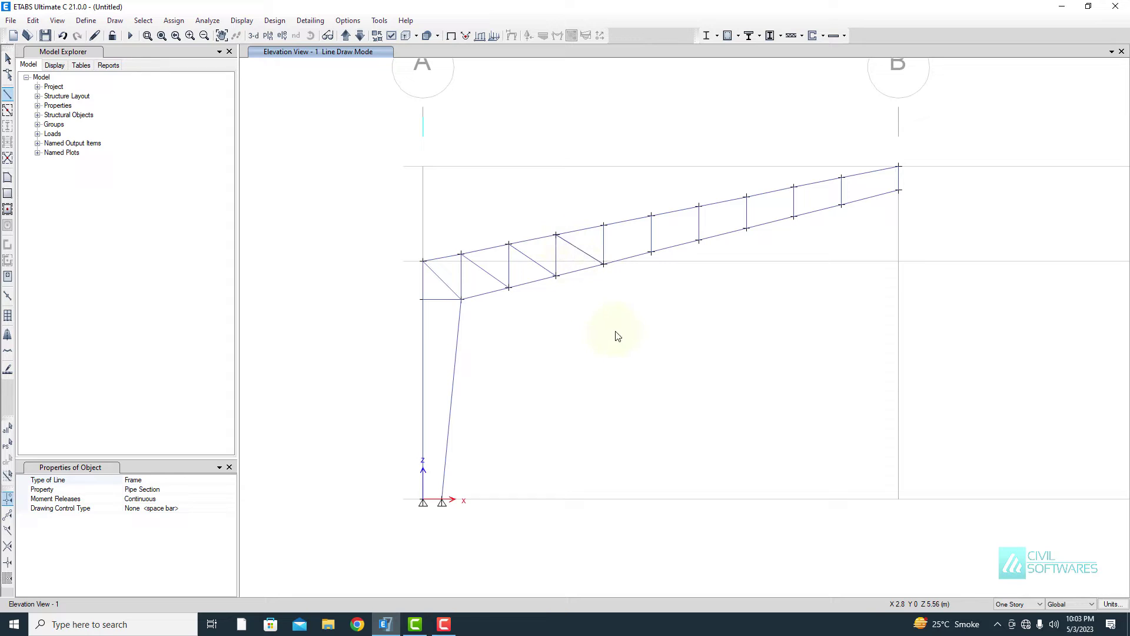
{"action": "left_click", "coordinate": [651, 253]}
{"action": "left_click", "coordinate": [604, 225]}
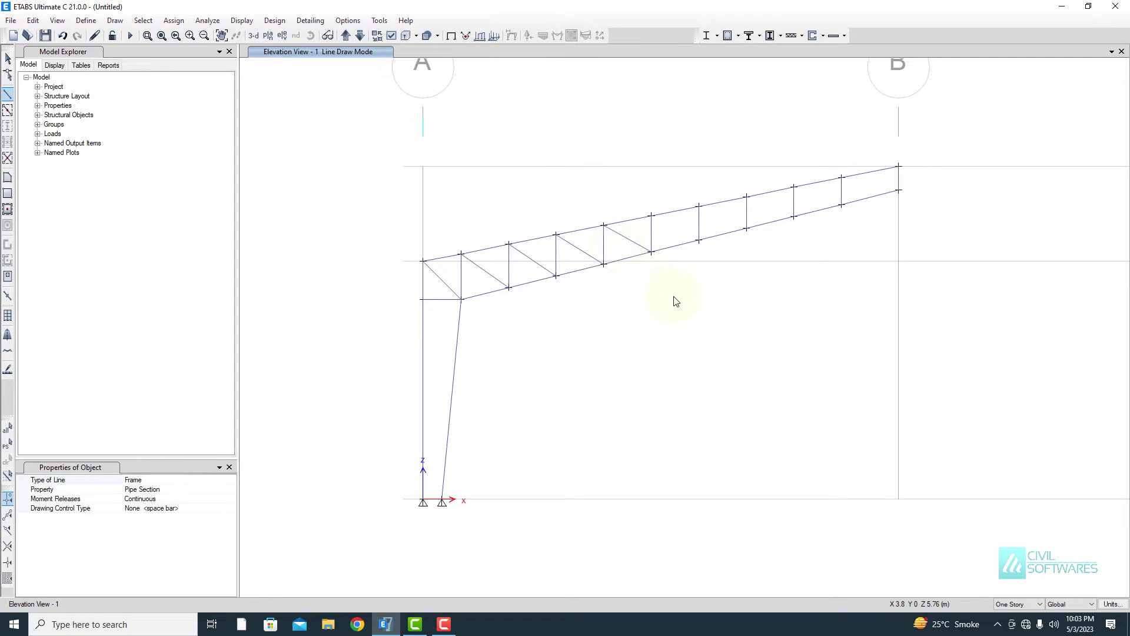
{"action": "left_click", "coordinate": [698, 241]}
{"action": "left_click", "coordinate": [651, 216]}
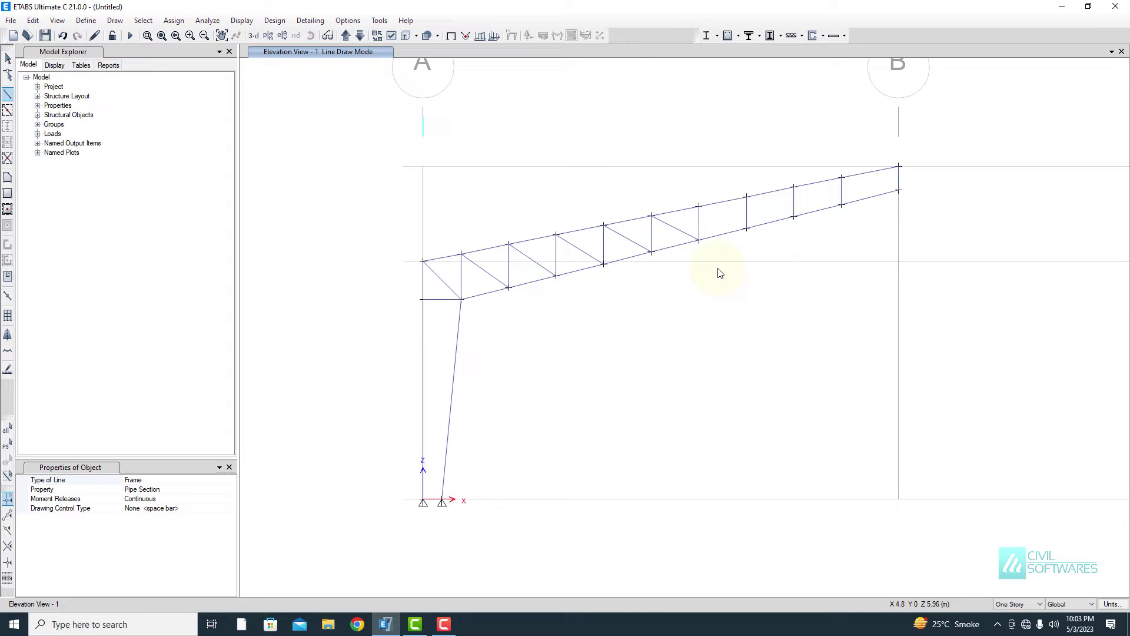
{"action": "left_click", "coordinate": [746, 229]}
{"action": "left_click", "coordinate": [699, 206]}
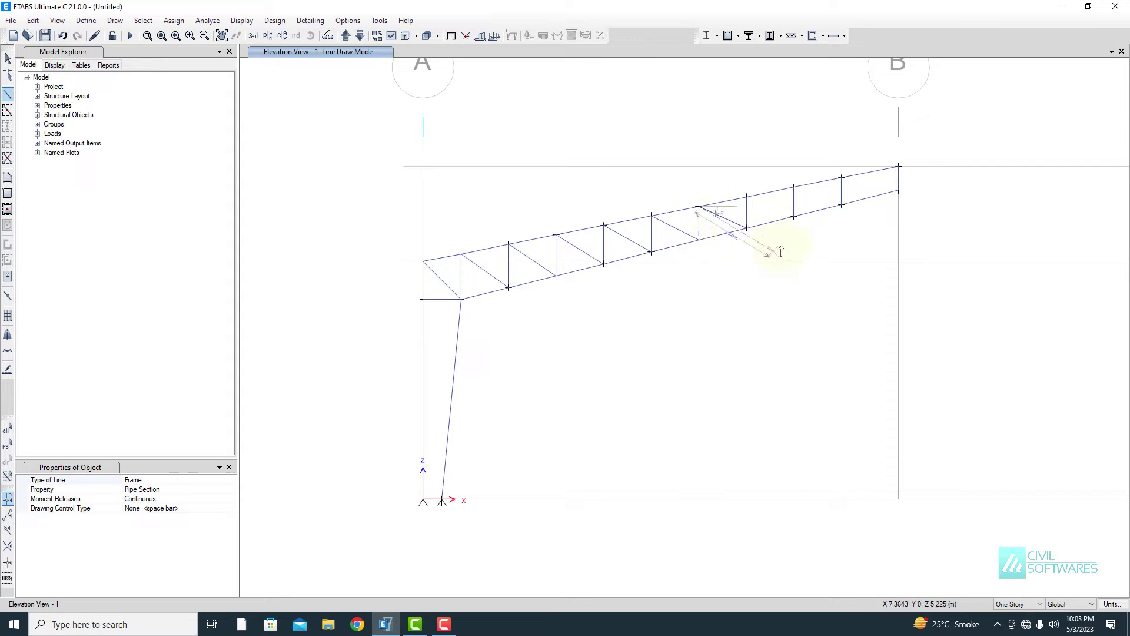
{"action": "left_click", "coordinate": [794, 216]}
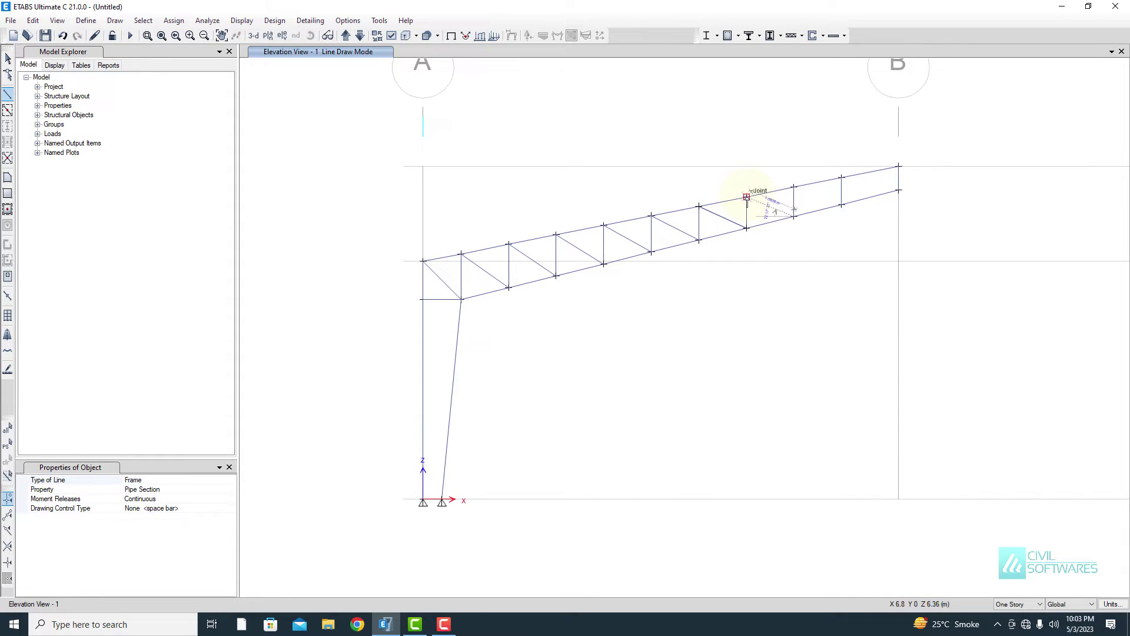
{"action": "left_click", "coordinate": [746, 196]}
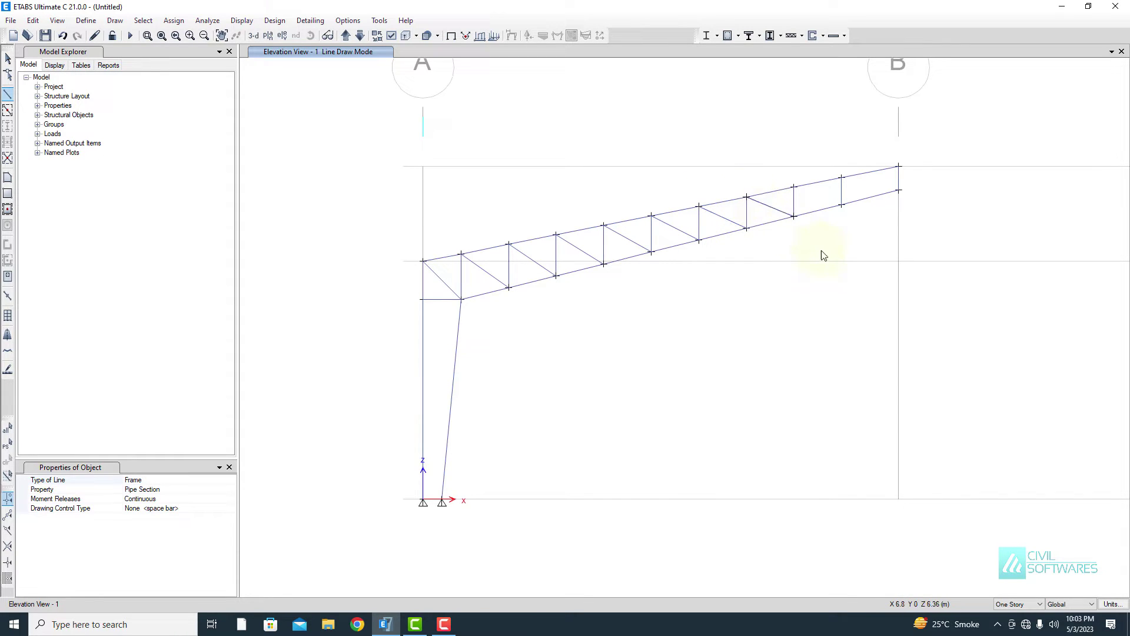
{"action": "left_click", "coordinate": [842, 206]}
{"action": "left_click", "coordinate": [800, 188]}
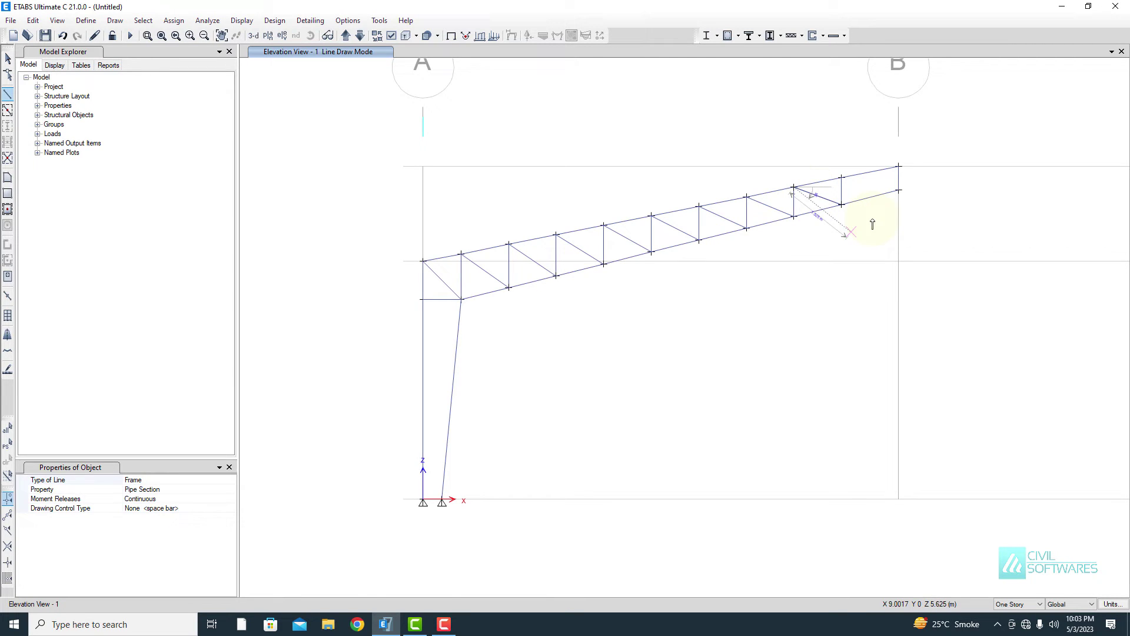
{"action": "left_click", "coordinate": [899, 191]}
{"action": "left_click", "coordinate": [842, 177]}
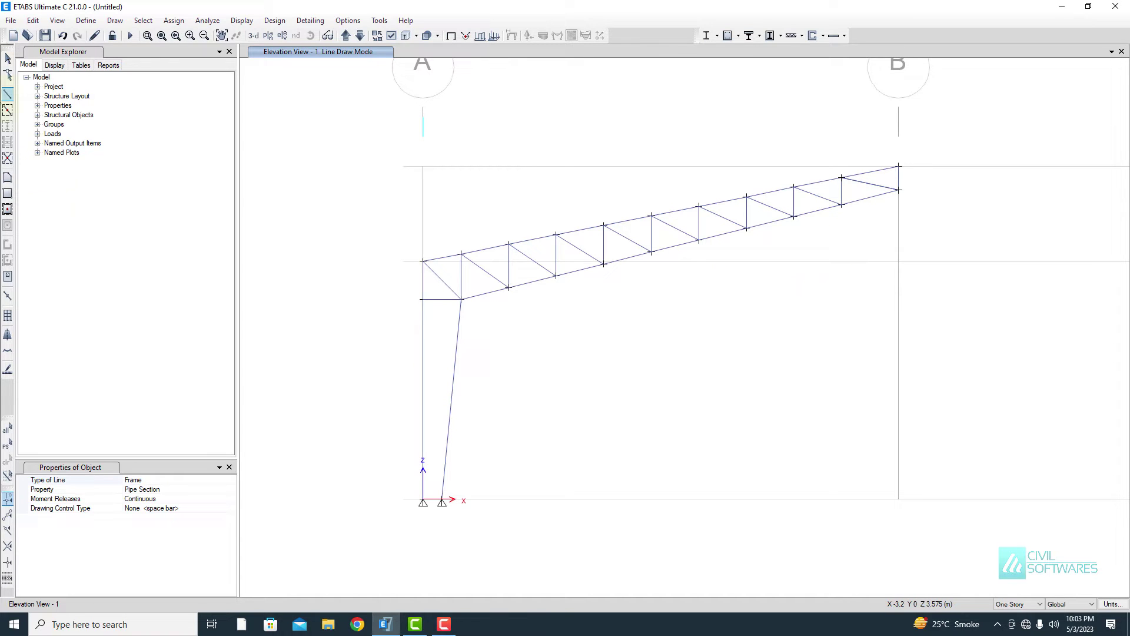
{"action": "left_click", "coordinate": [8, 58]}
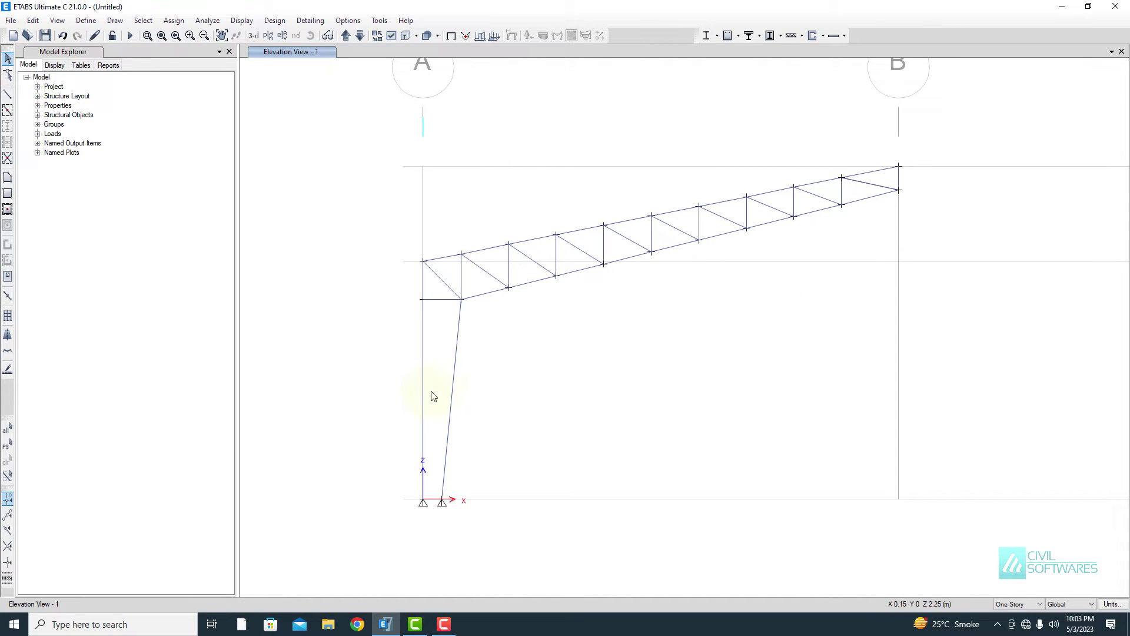
Try to break the inner column and the horizontal eaves member at intersections, with both of that member's end joints selected
{"action": "left_click", "coordinate": [455, 378]}
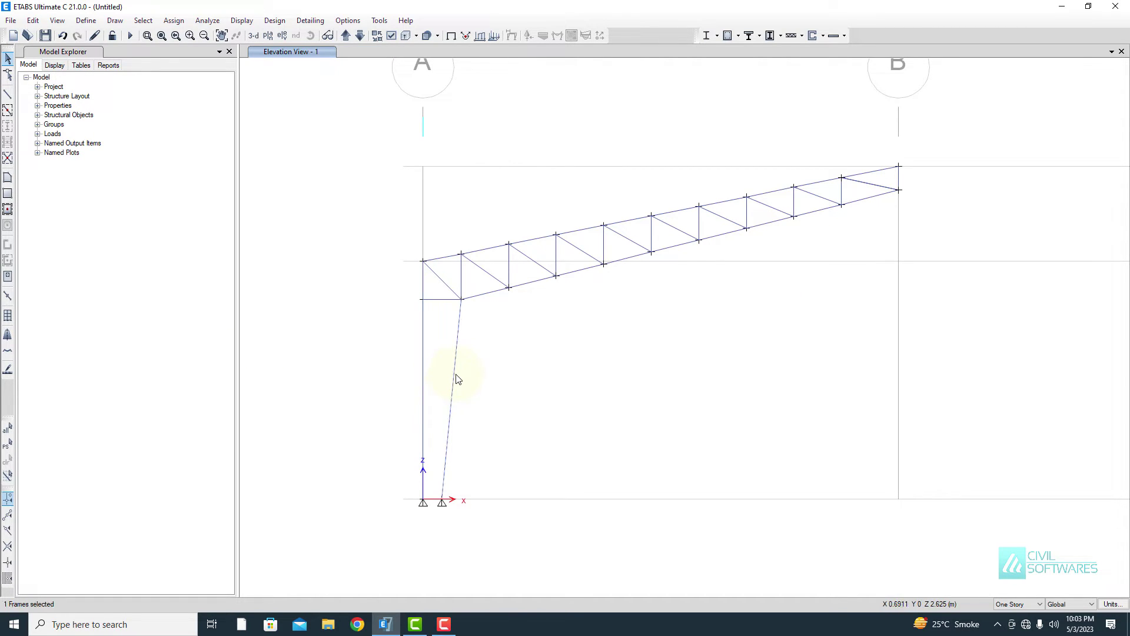
{"action": "left_click", "coordinate": [462, 299]}
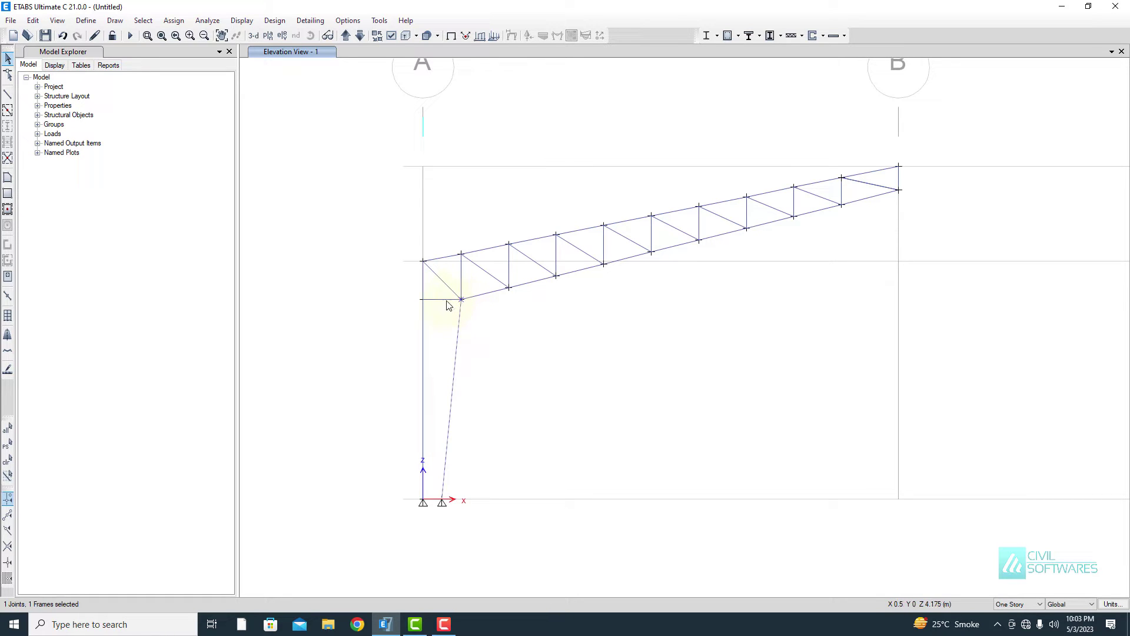
{"action": "left_click", "coordinate": [423, 299]}
{"action": "left_click", "coordinate": [38, 21]}
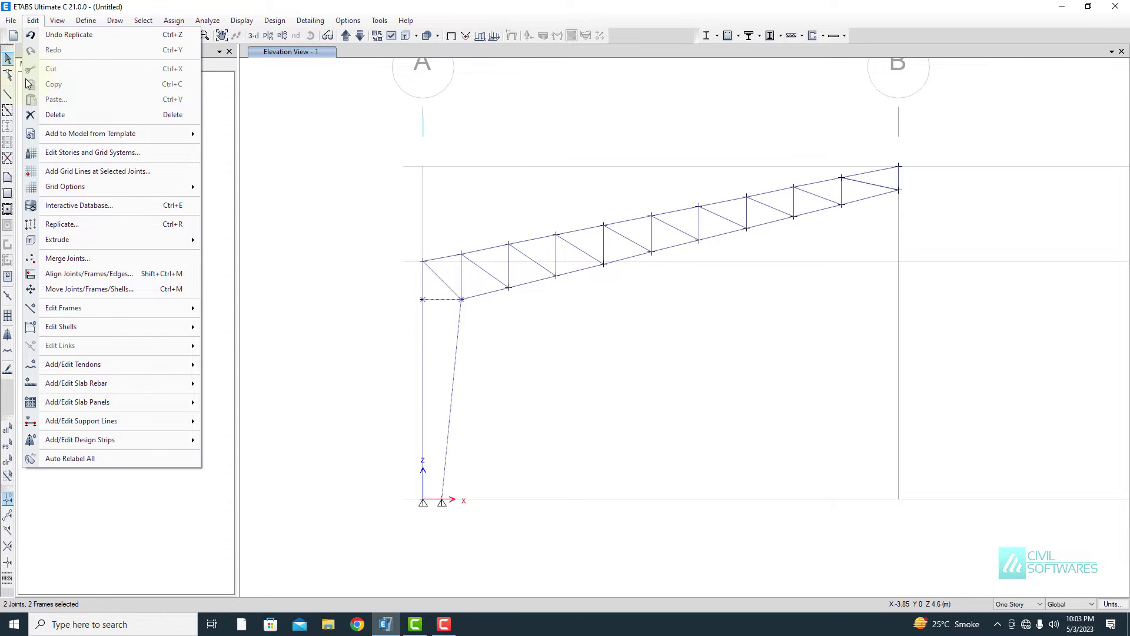
{"action": "mouse_move", "coordinate": [108, 312]}
{"action": "left_click", "coordinate": [223, 310]}
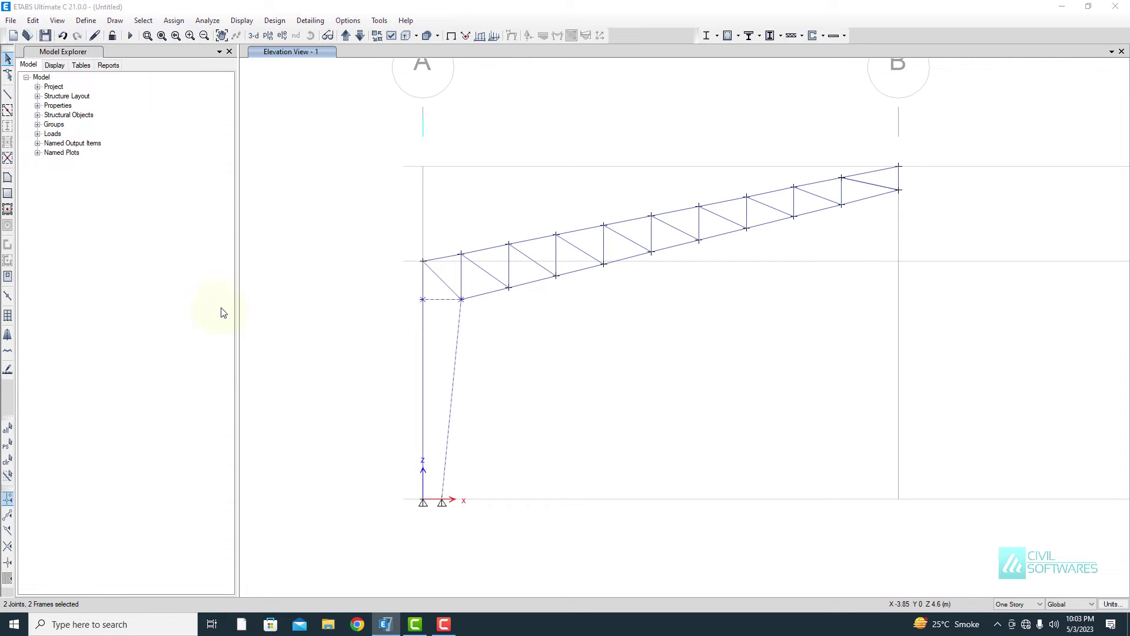
{"action": "left_click_drag", "start_coordinate": [577, 262], "coordinate": [690, 306]}
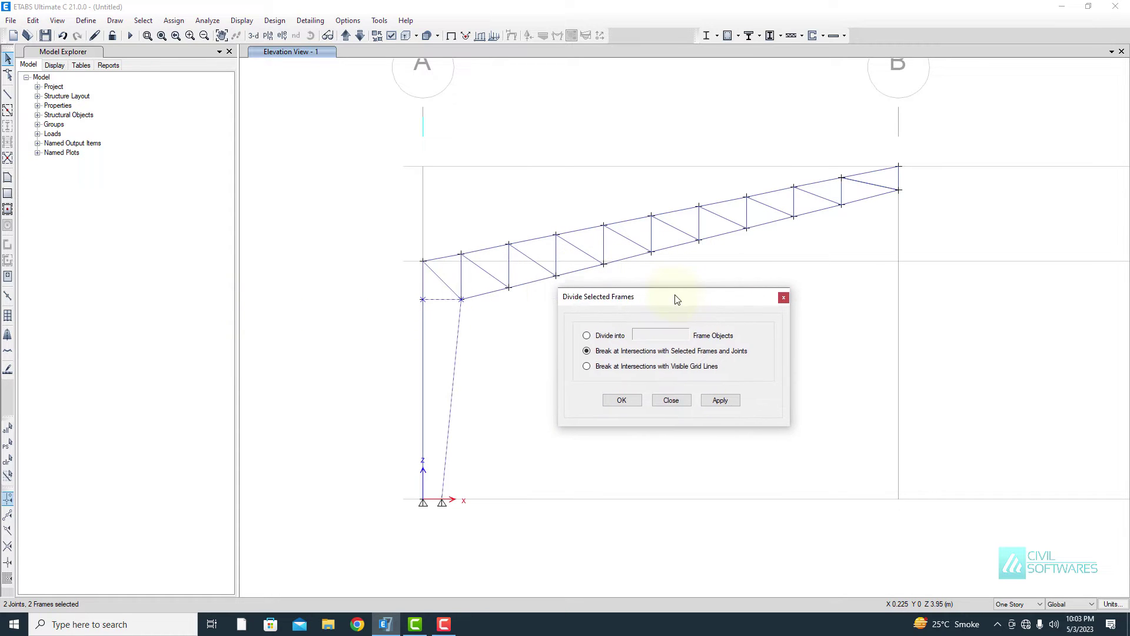
{"action": "left_click", "coordinate": [726, 403]}
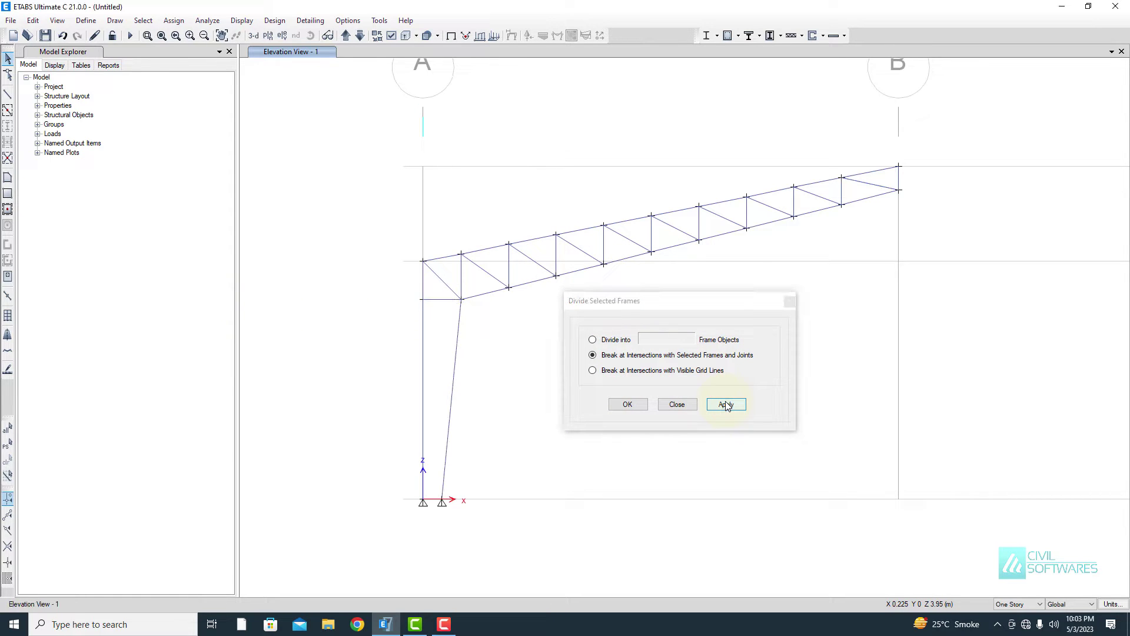
Break the outer column at the horizontal eaves member's joint, with both columns and that joint selected
{"action": "left_click", "coordinate": [455, 396]}
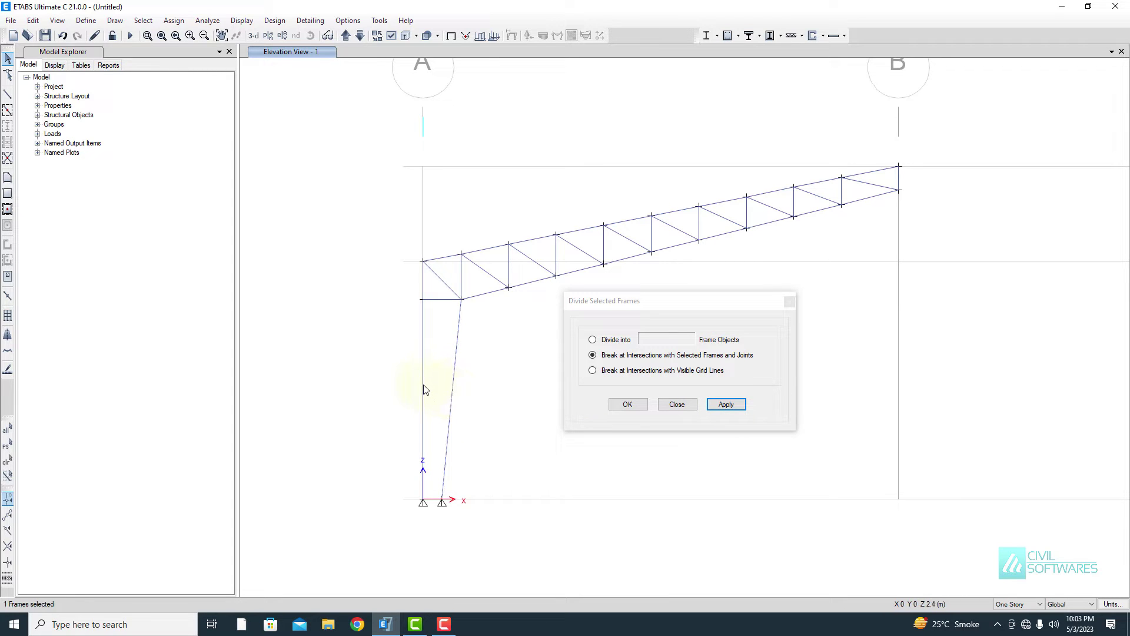
{"action": "left_click", "coordinate": [424, 384]}
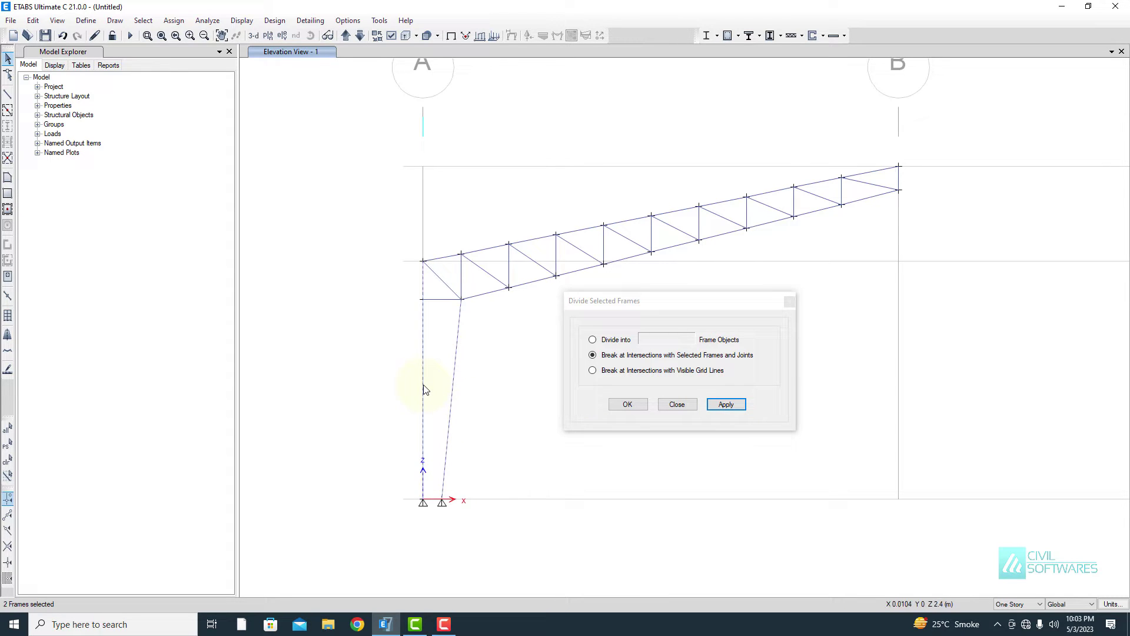
{"action": "left_click", "coordinate": [423, 299]}
{"action": "left_click", "coordinate": [725, 405]}
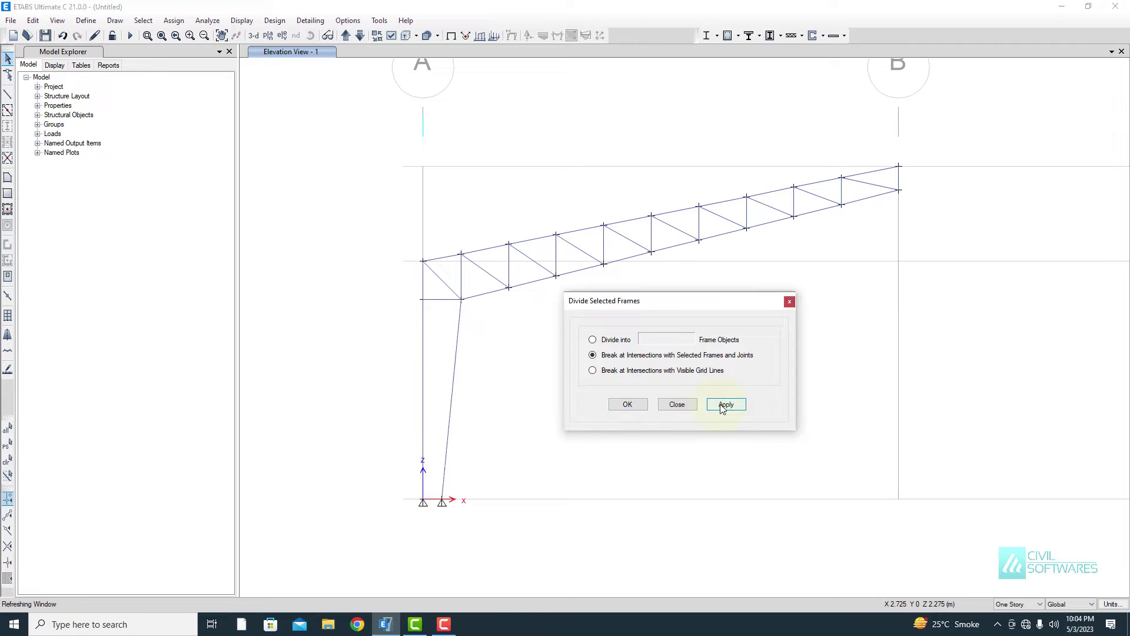
Divide the outer and inner column members below the horizontal eaves member into 5 frame objects each
{"action": "left_click_drag", "start_coordinate": [467, 404], "coordinate": [400, 380]}
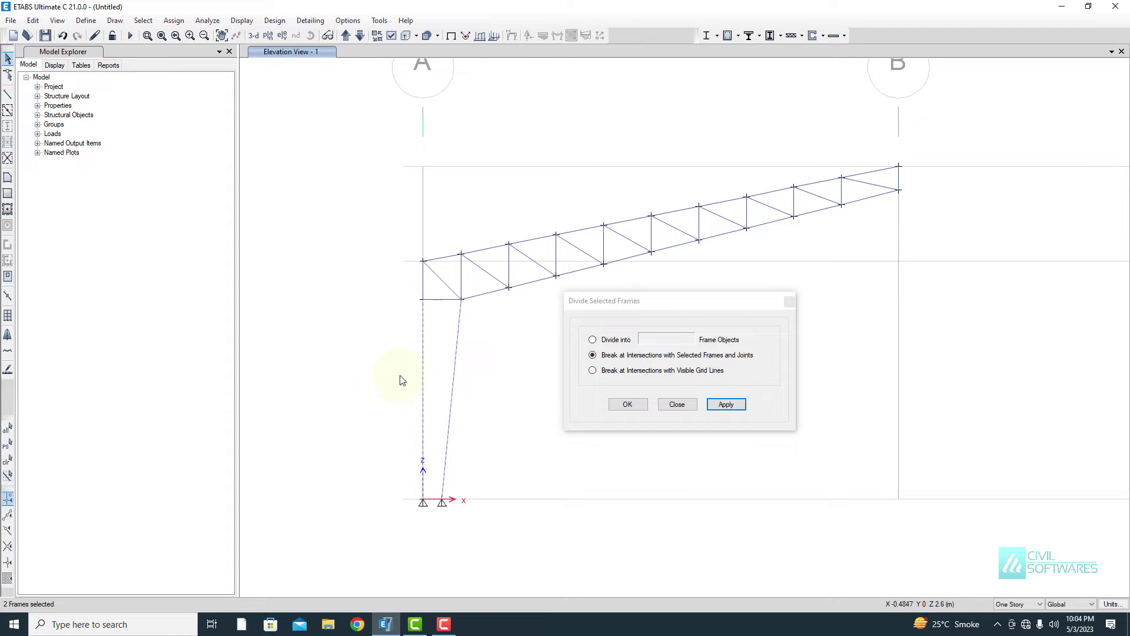
{"action": "left_click", "coordinate": [605, 341]}
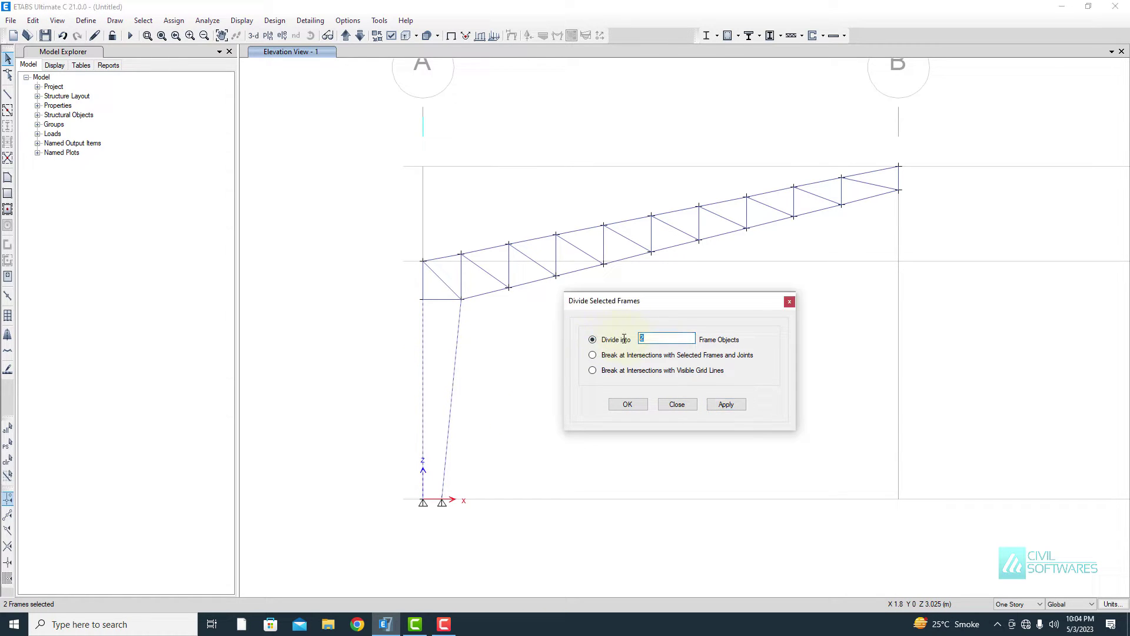
{"action": "type", "text": "5"}
{"action": "left_click", "coordinate": [726, 404]}
{"action": "left_click", "coordinate": [789, 301]}
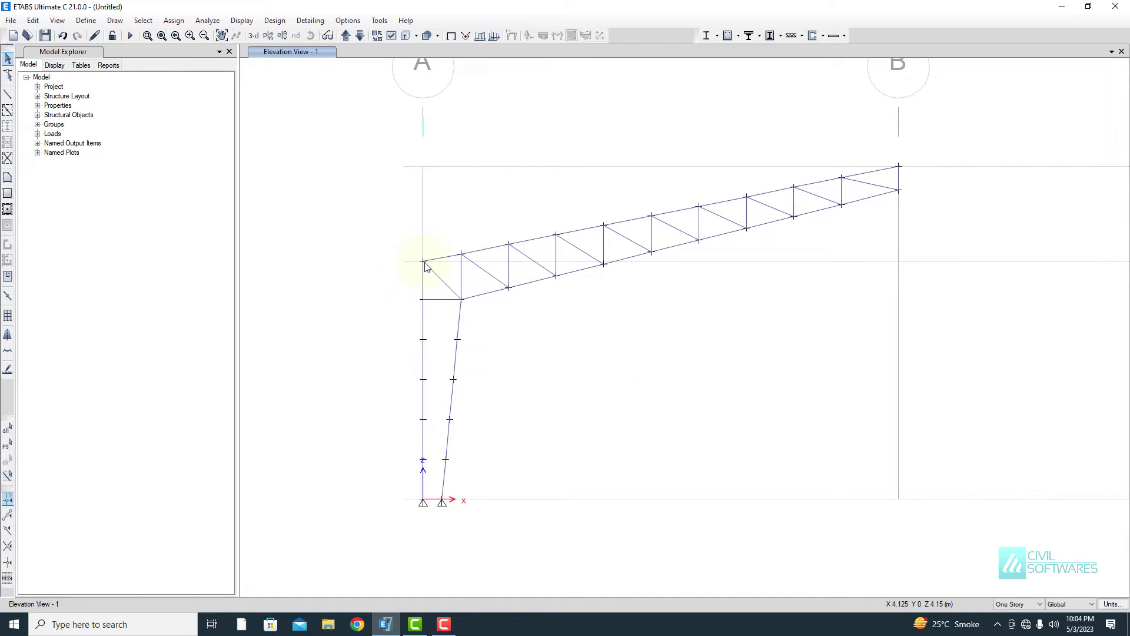
Draw a continuous zigzag of Pipe Section diagonals and horizontals up the latticed column, from the inner base joint to the eaves member's outer joint
{"action": "left_click", "coordinate": [8, 94]}
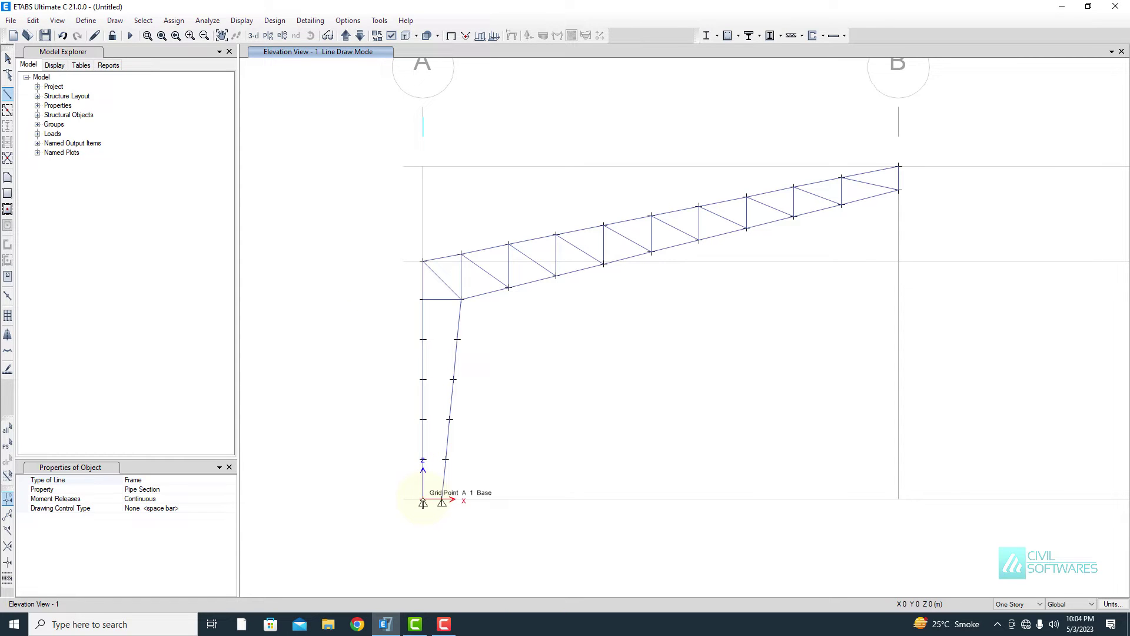
{"action": "left_click", "coordinate": [442, 501]}
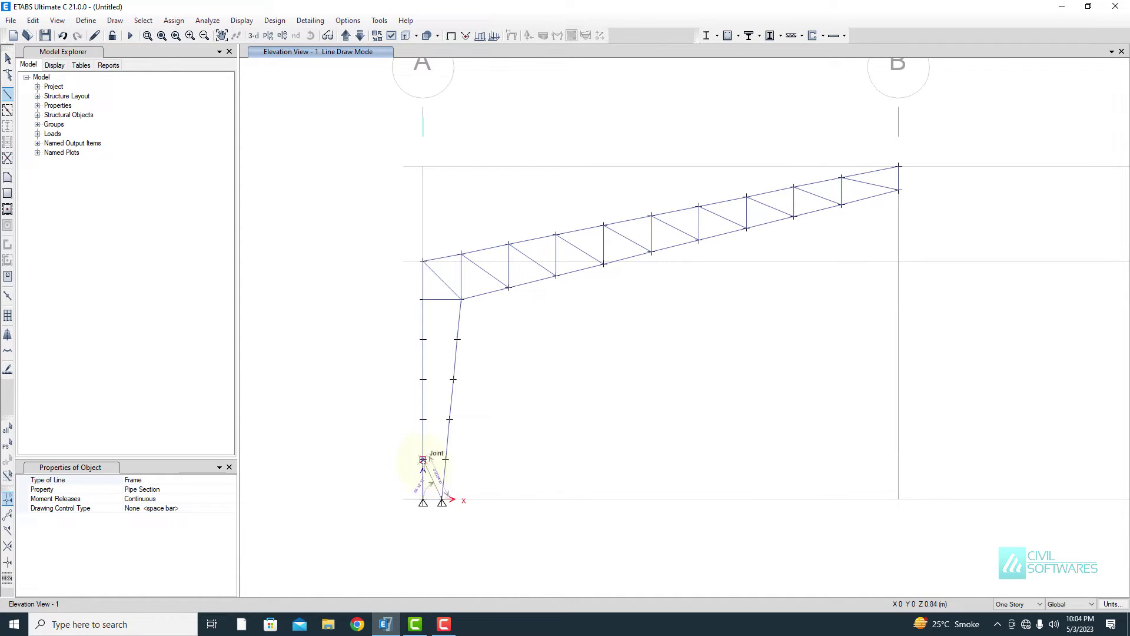
{"action": "left_click", "coordinate": [423, 459]}
{"action": "left_click", "coordinate": [445, 459]}
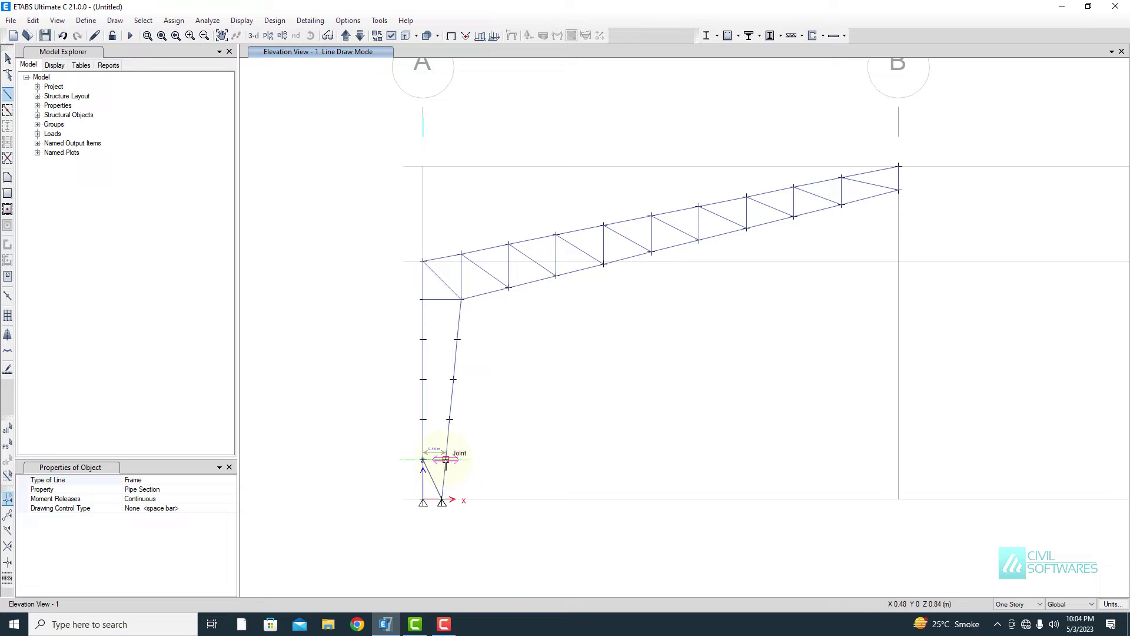
{"action": "left_click", "coordinate": [423, 419]}
{"action": "left_click", "coordinate": [451, 419]}
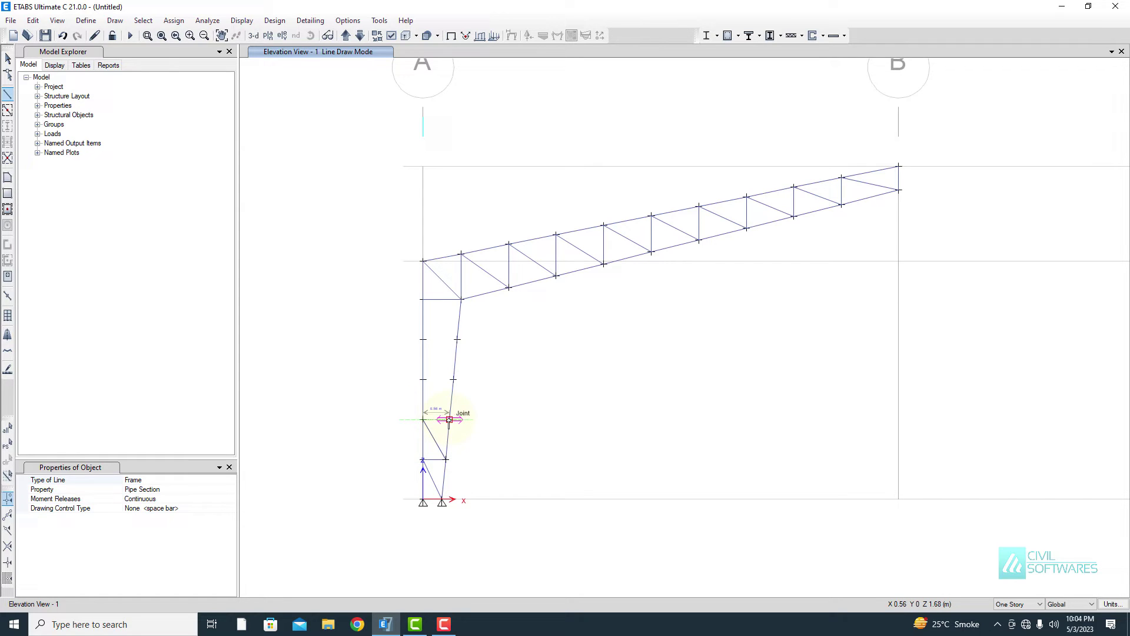
{"action": "left_click", "coordinate": [423, 380]}
{"action": "left_click", "coordinate": [454, 380]}
{"action": "left_click", "coordinate": [424, 340]}
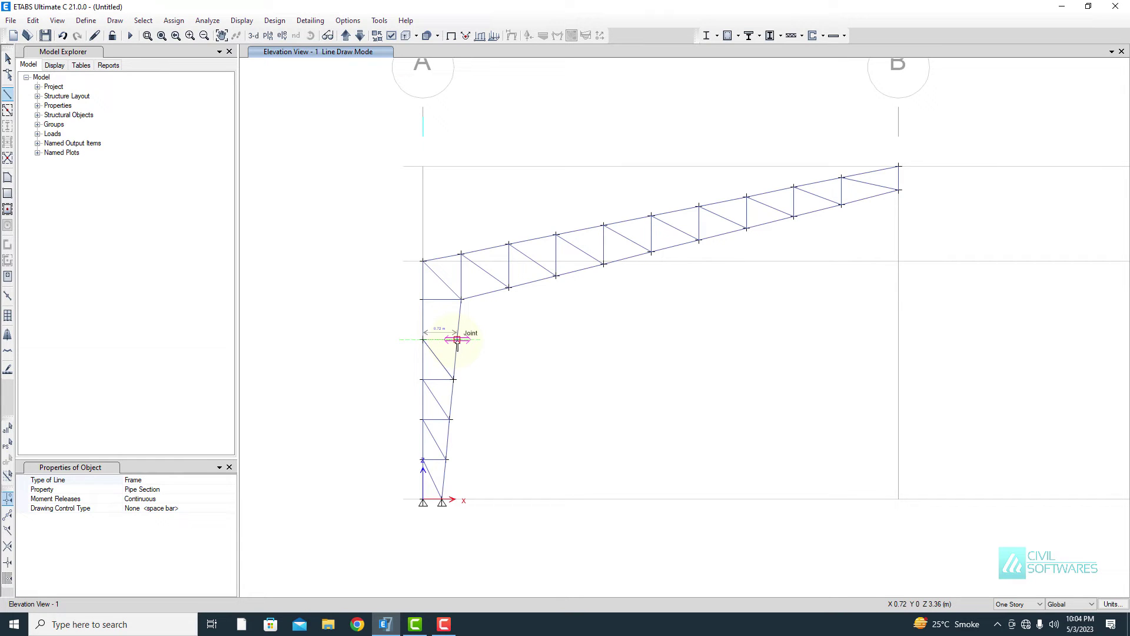
{"action": "left_click", "coordinate": [457, 340]}
{"action": "left_click", "coordinate": [423, 300]}
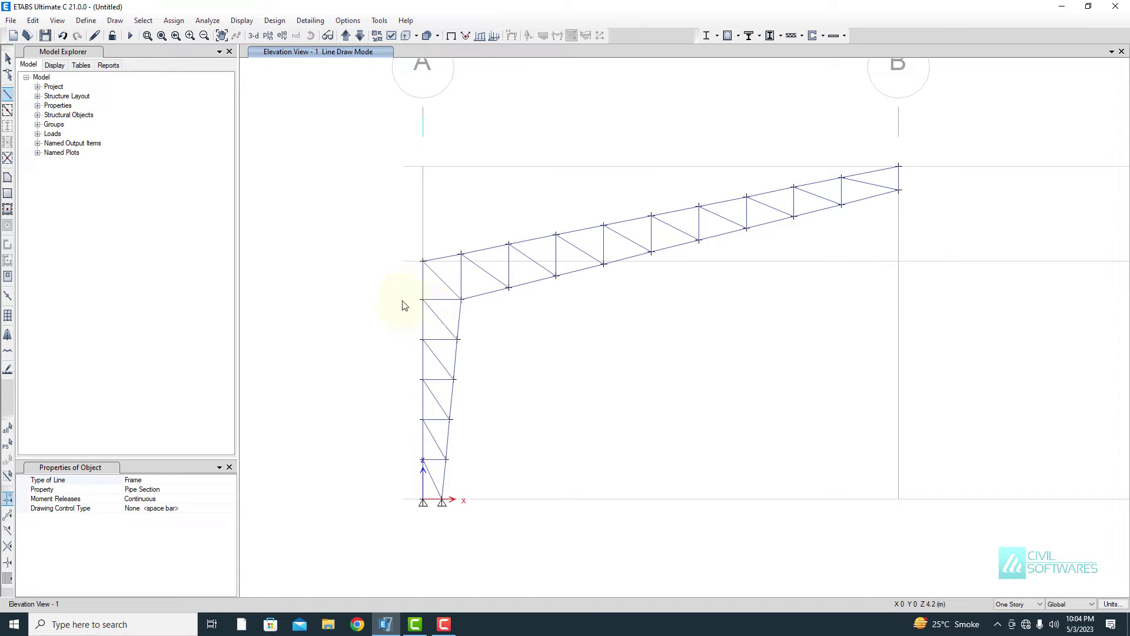
{"action": "left_click", "coordinate": [8, 54]}
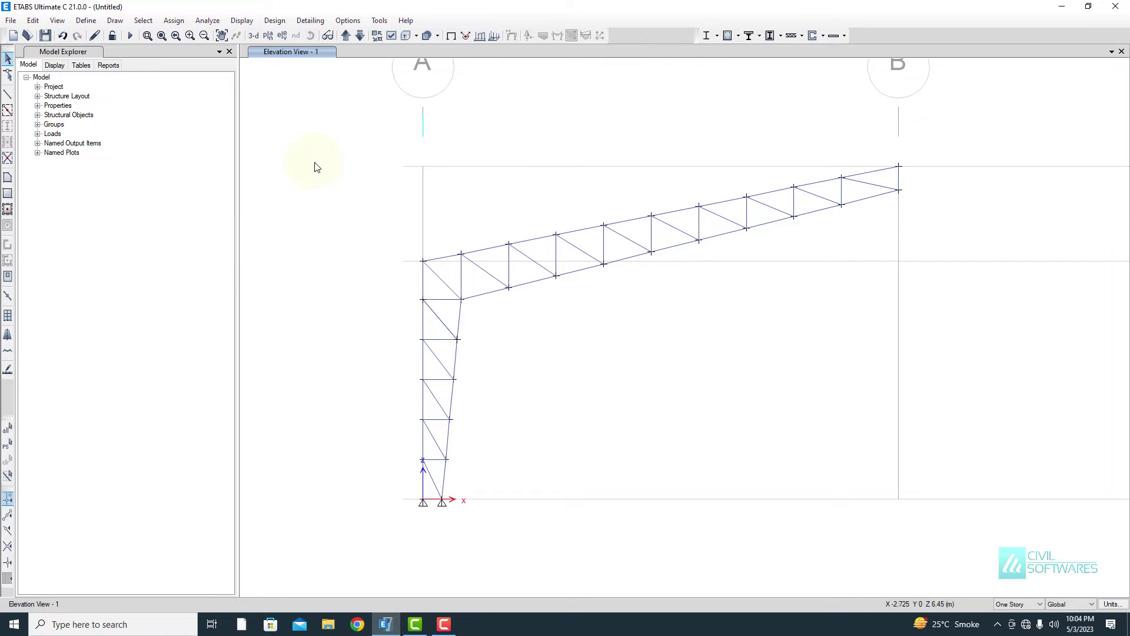
Select the entire half frame between grids A and B and show the Story2 plan in an added second window
{"action": "left_click_drag", "start_coordinate": [330, 128], "coordinate": [955, 543]}
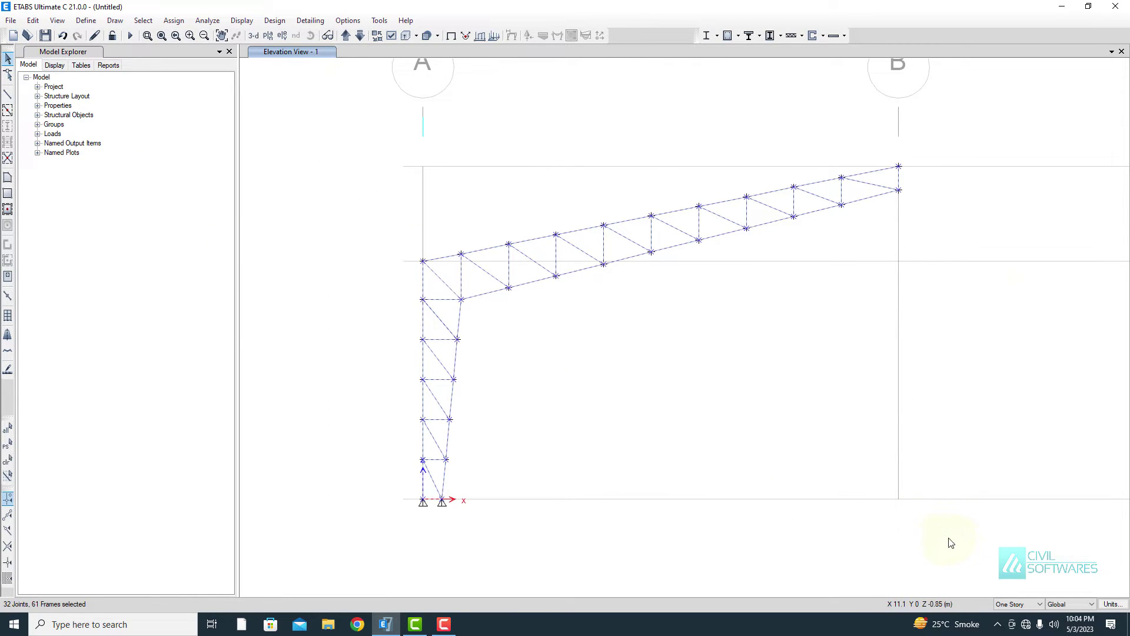
{"action": "left_click", "coordinate": [1112, 52]}
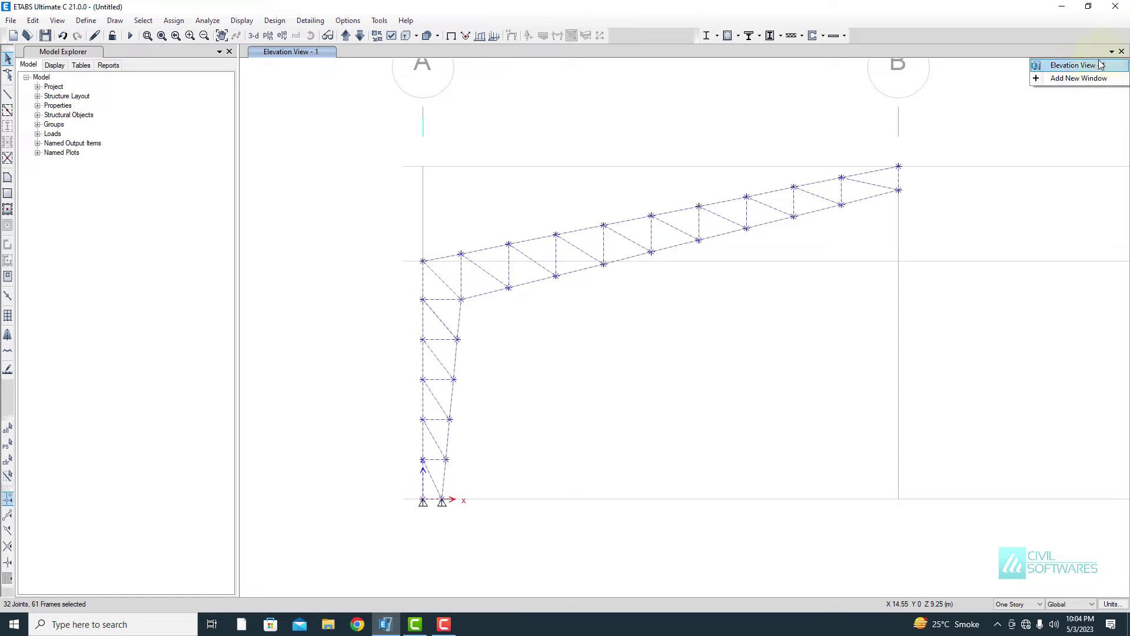
{"action": "left_click", "coordinate": [1083, 78]}
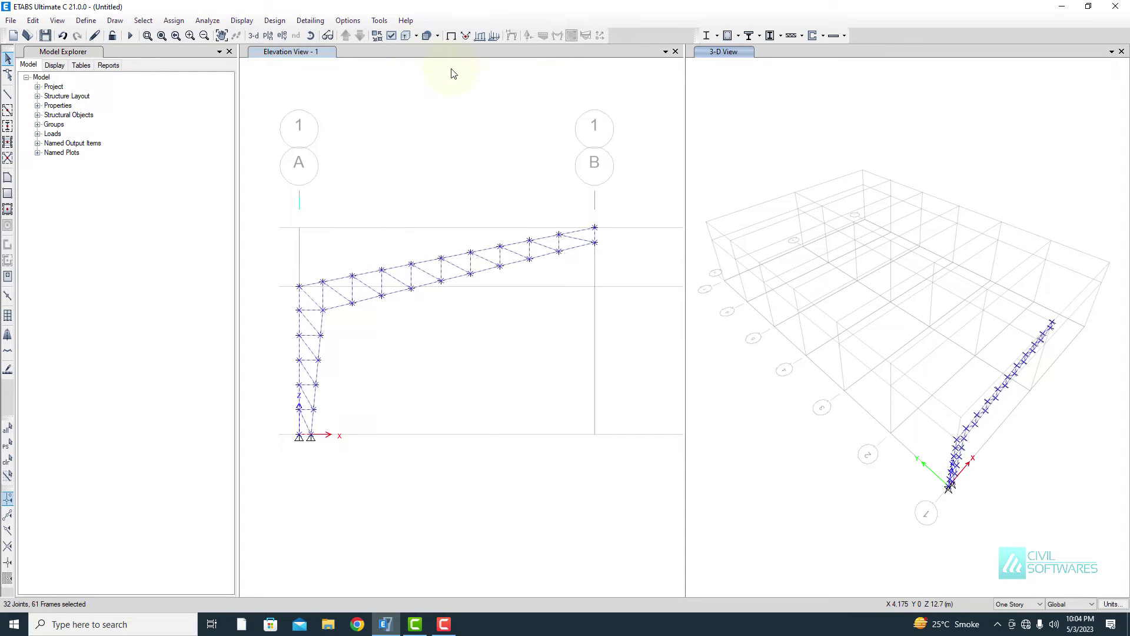
{"action": "left_click", "coordinate": [270, 39]}
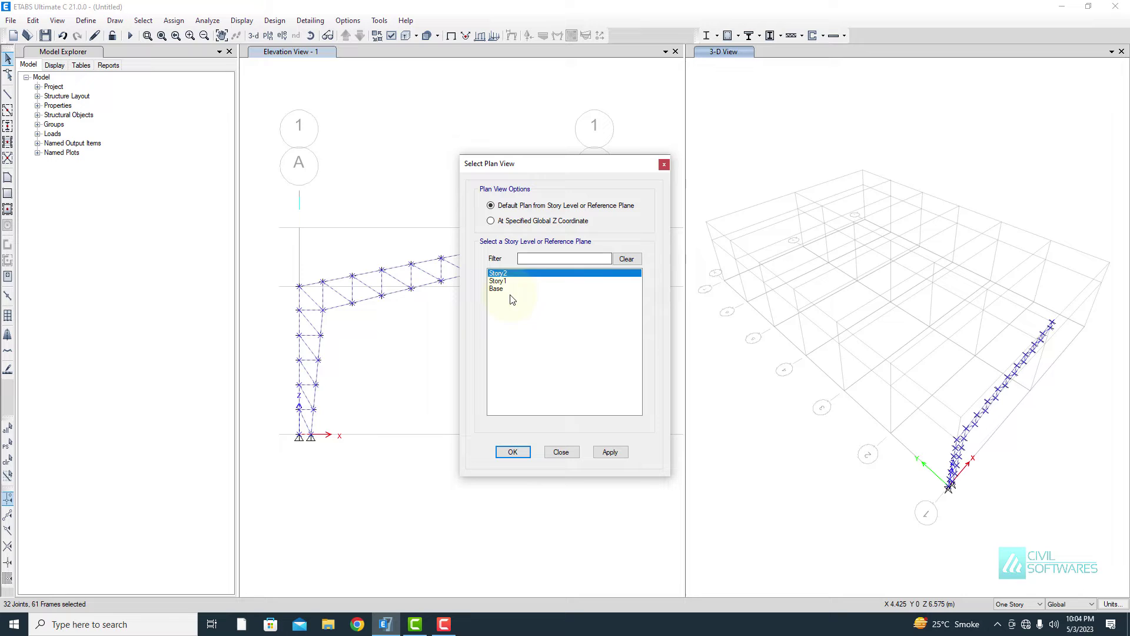
{"action": "left_click", "coordinate": [610, 452]}
{"action": "left_click", "coordinate": [663, 164]}
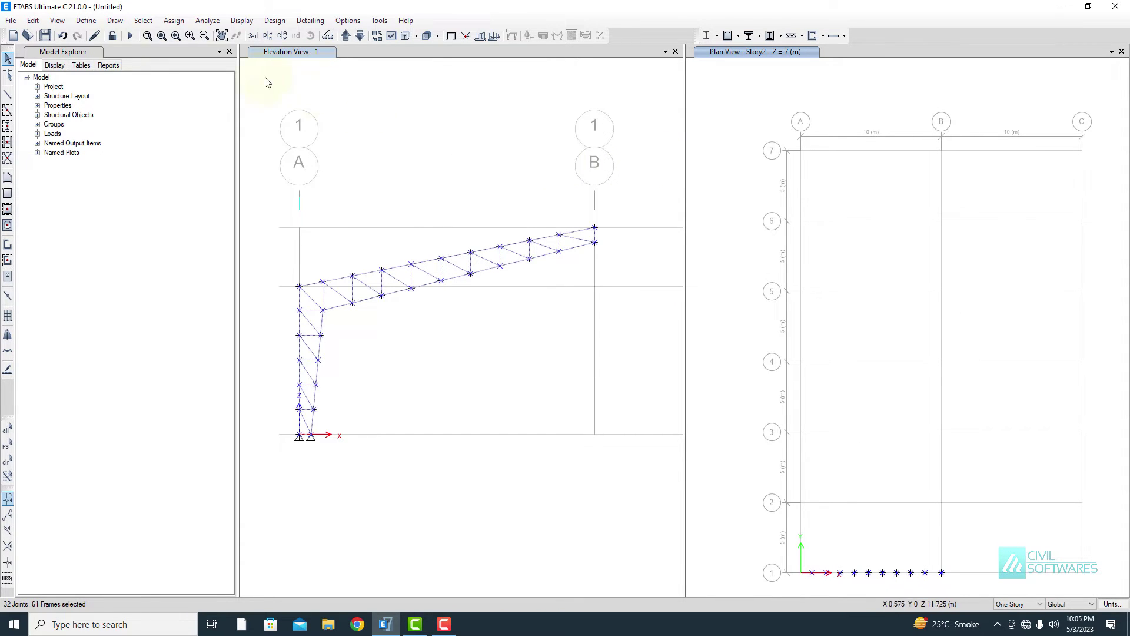
Mirror-replicate the selected half frame about grid line B, picking grid points B3 and B4 as the mirror line
{"action": "left_click", "coordinate": [33, 20]}
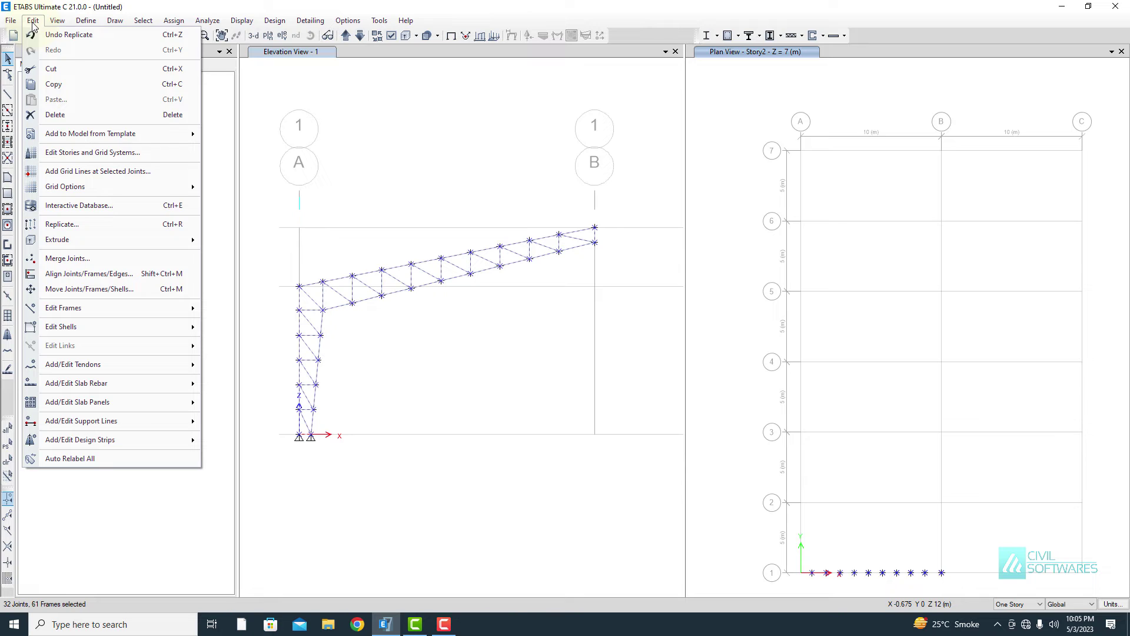
{"action": "left_click", "coordinate": [97, 227]}
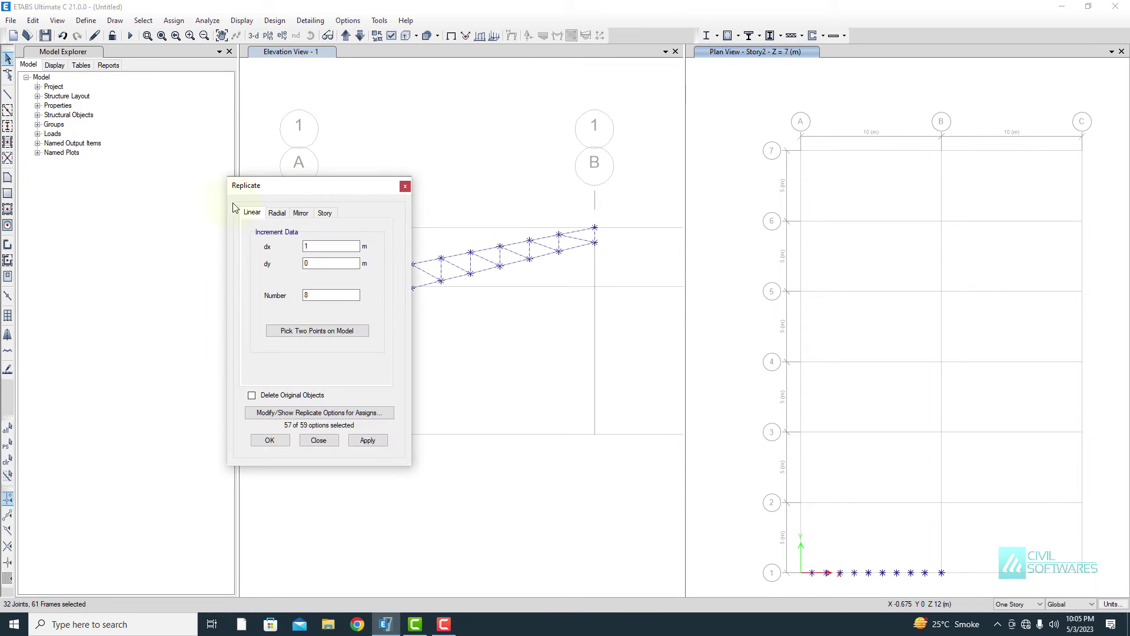
{"action": "left_click_drag", "start_coordinate": [294, 188], "coordinate": [107, 155]}
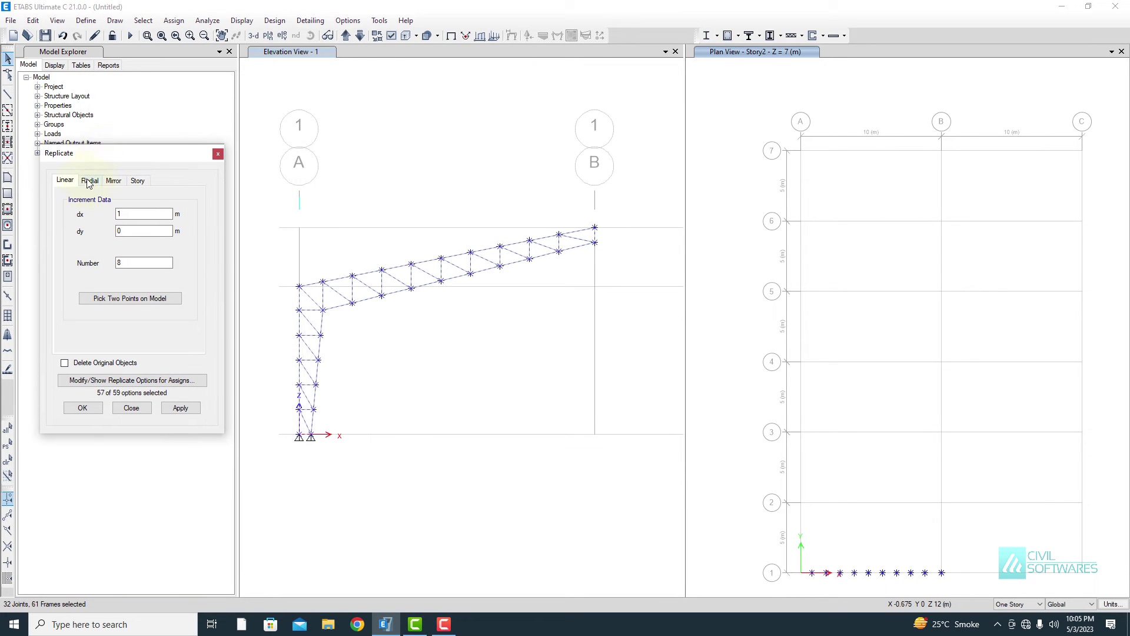
{"action": "left_click", "coordinate": [113, 183]}
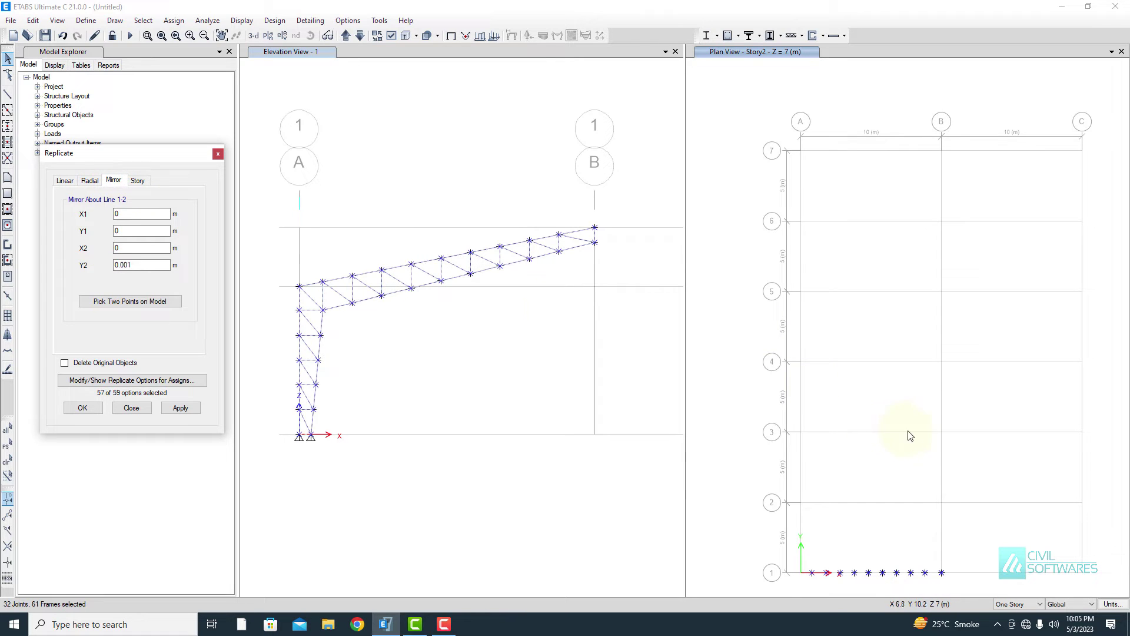
{"action": "left_click", "coordinate": [943, 436]}
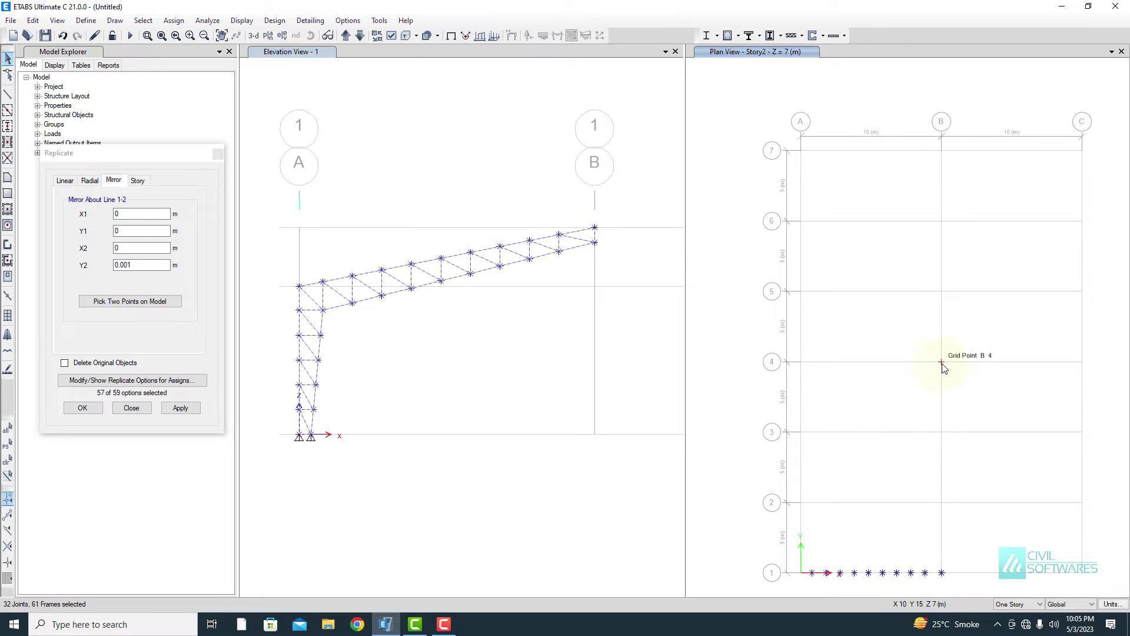
{"action": "left_click", "coordinate": [141, 302]}
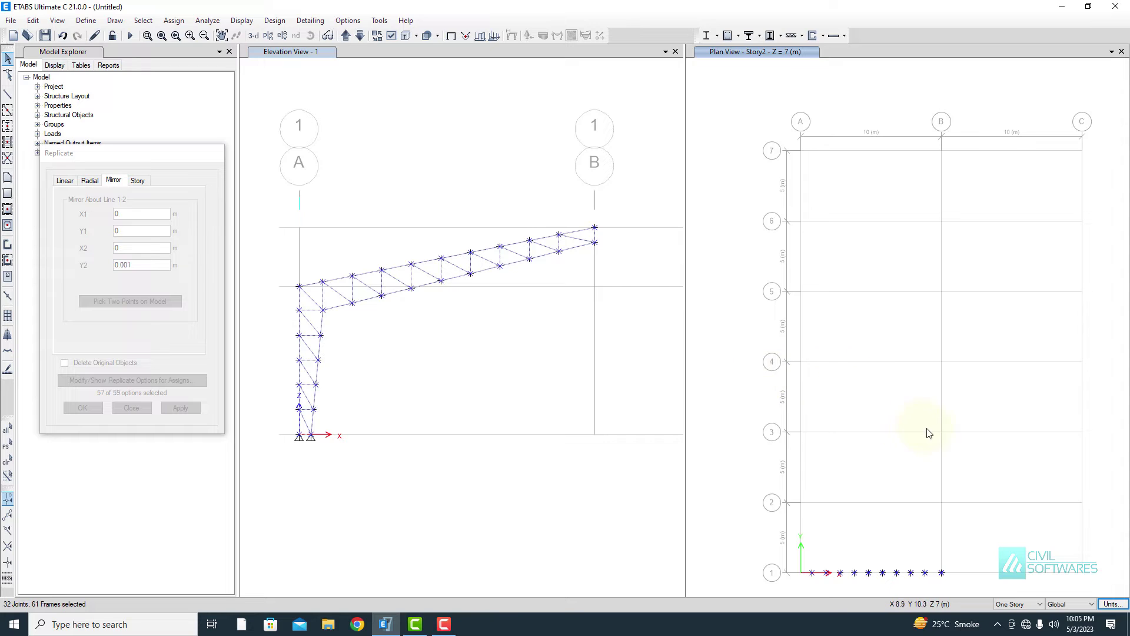
{"action": "left_click", "coordinate": [941, 431]}
{"action": "left_click", "coordinate": [942, 362]}
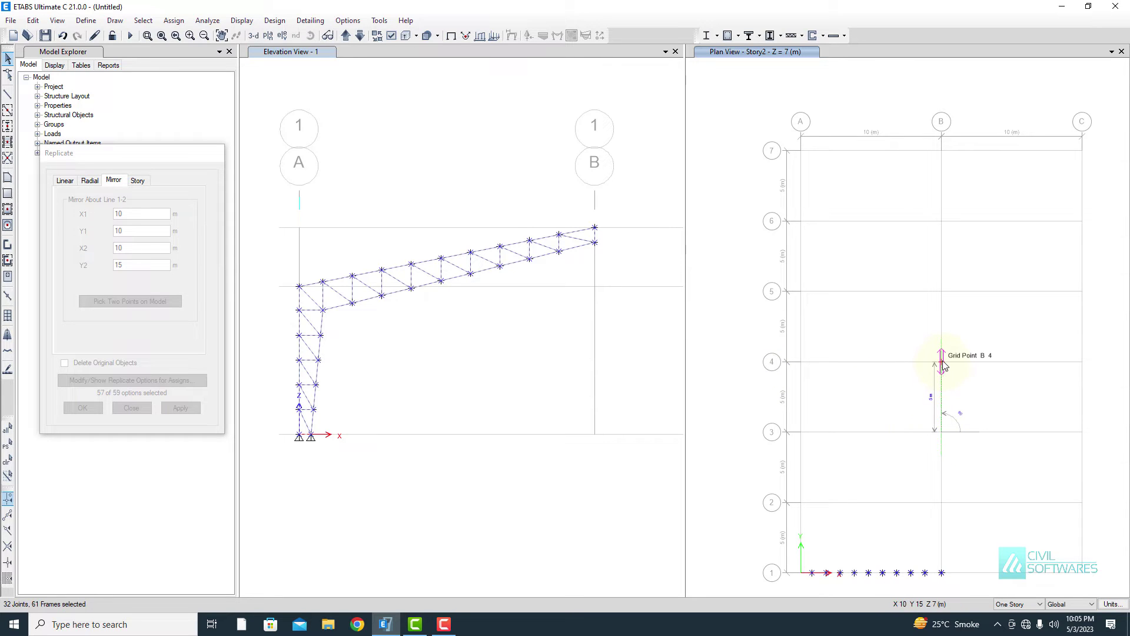
{"action": "left_click", "coordinate": [177, 408]}
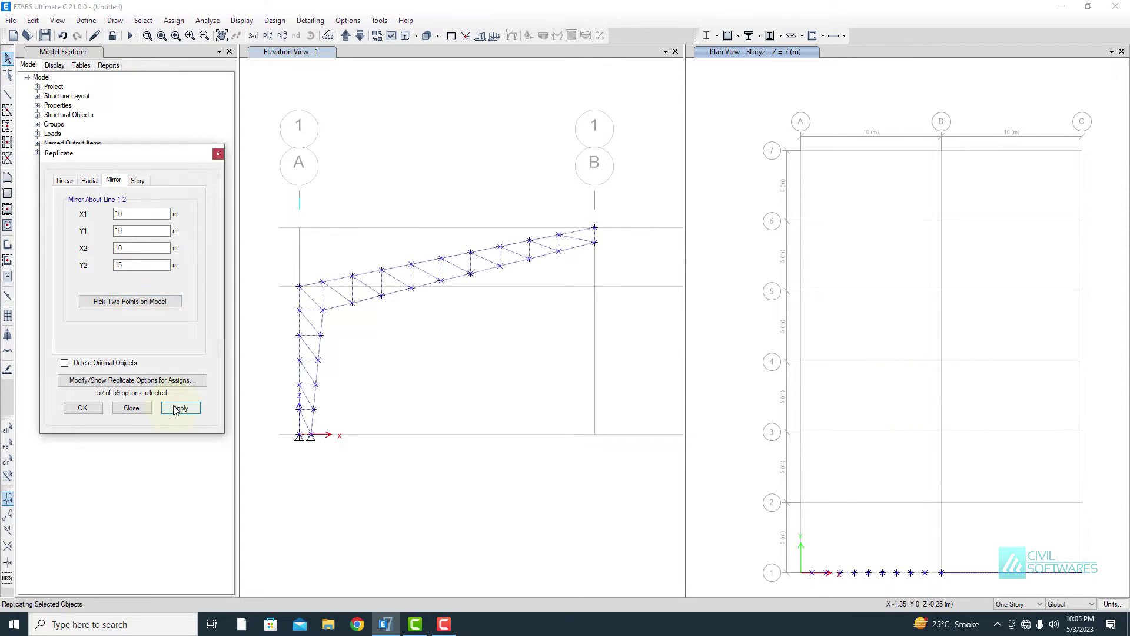
{"action": "left_click", "coordinate": [127, 409]}
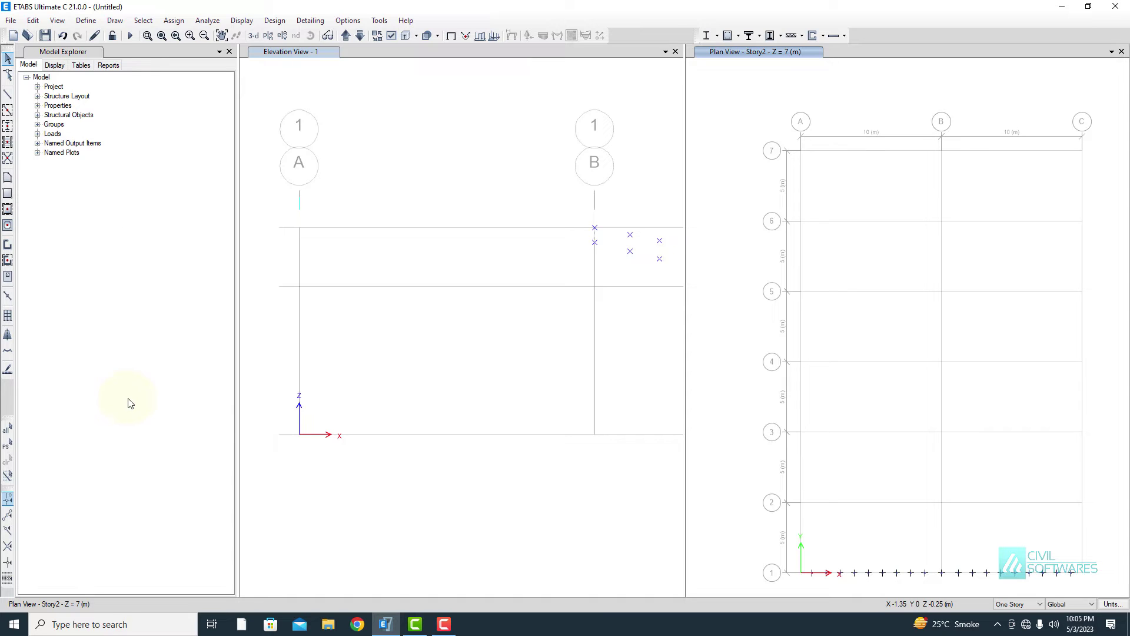
Replace the two views with the grid 1 elevation in one window and add the Story2 plan window beside it
{"action": "left_click", "coordinate": [675, 52]}
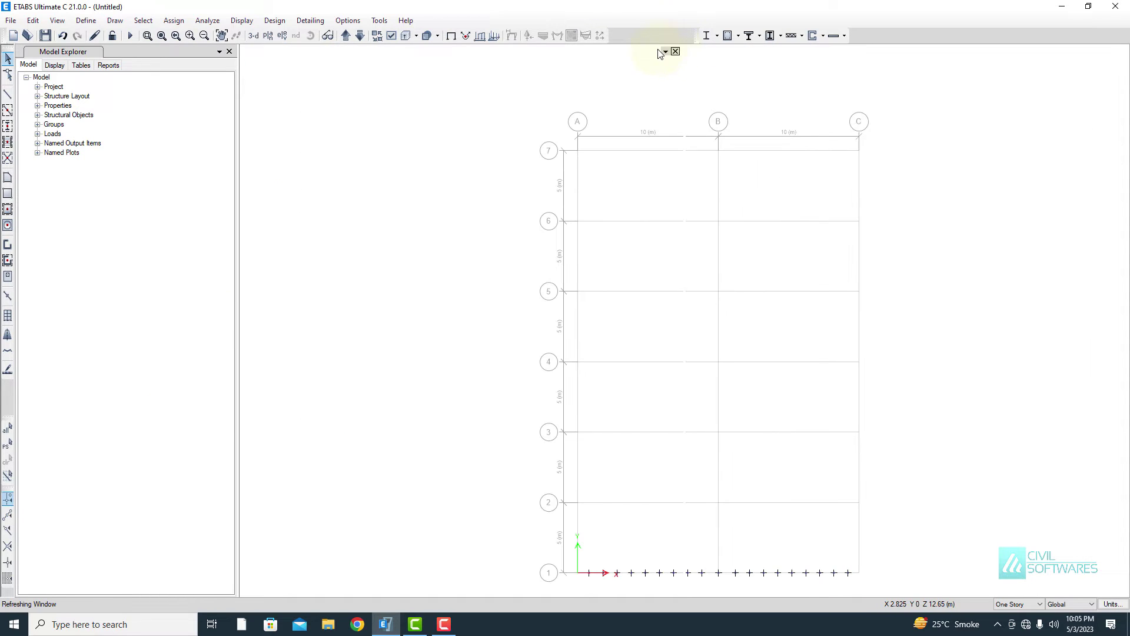
{"action": "left_click", "coordinate": [282, 35]}
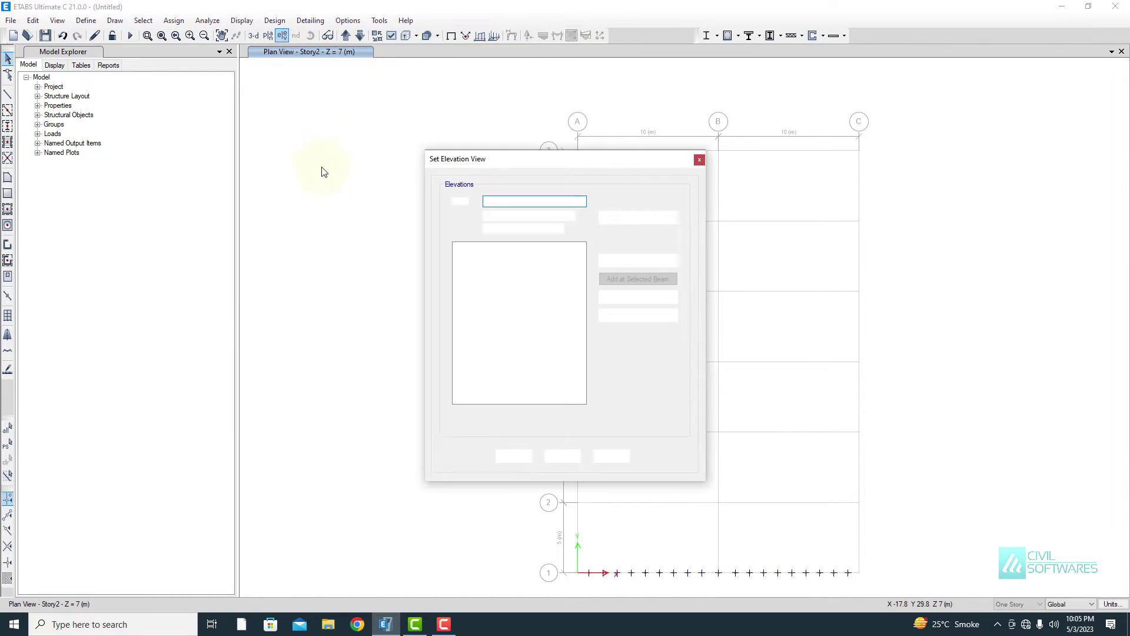
{"action": "left_click", "coordinate": [457, 269]}
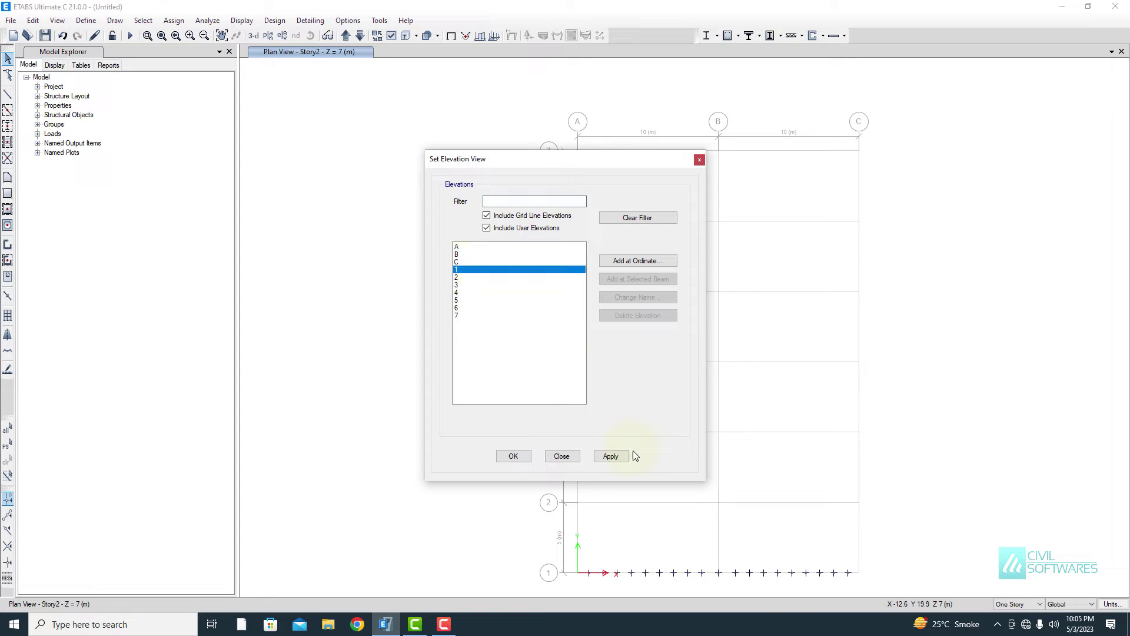
{"action": "left_click", "coordinate": [611, 456]}
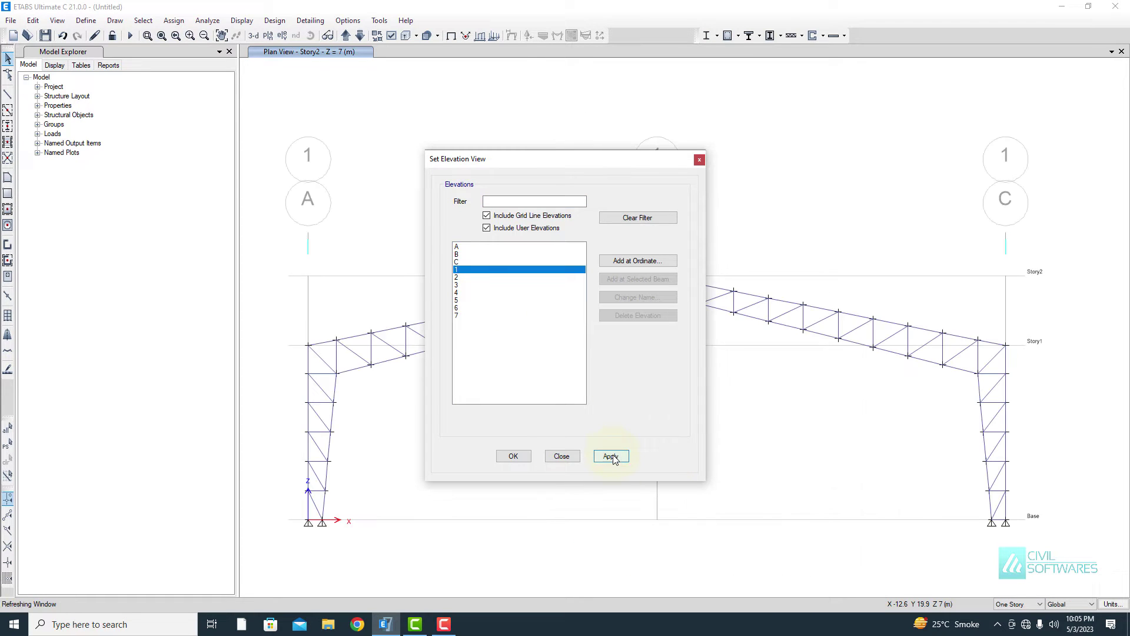
{"action": "left_click", "coordinate": [561, 456]}
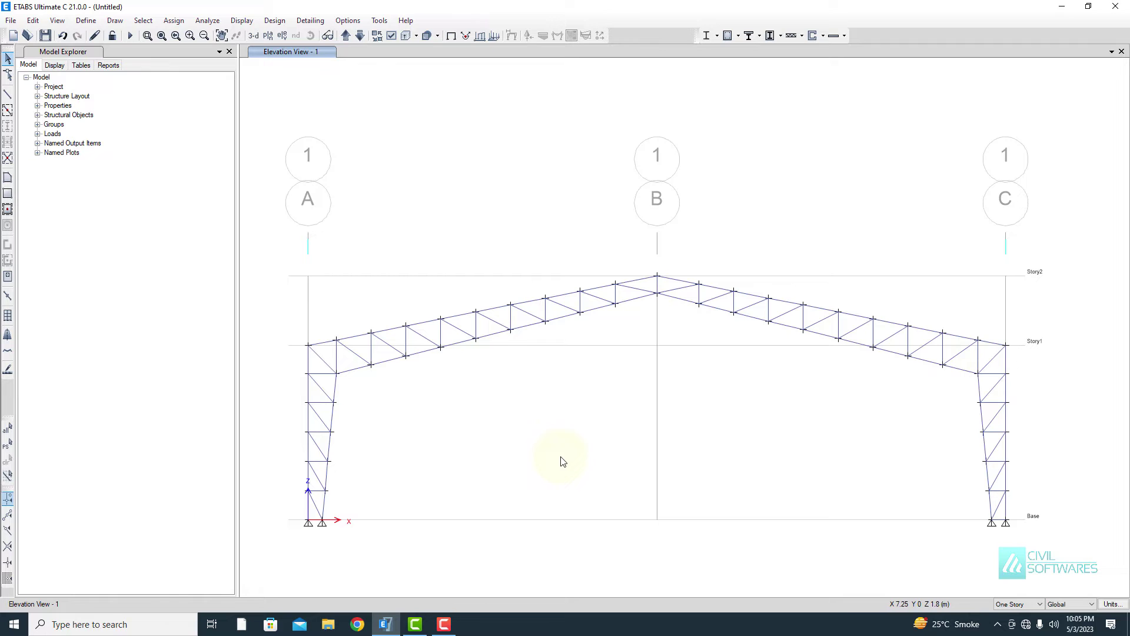
{"action": "left_click", "coordinate": [1111, 51]}
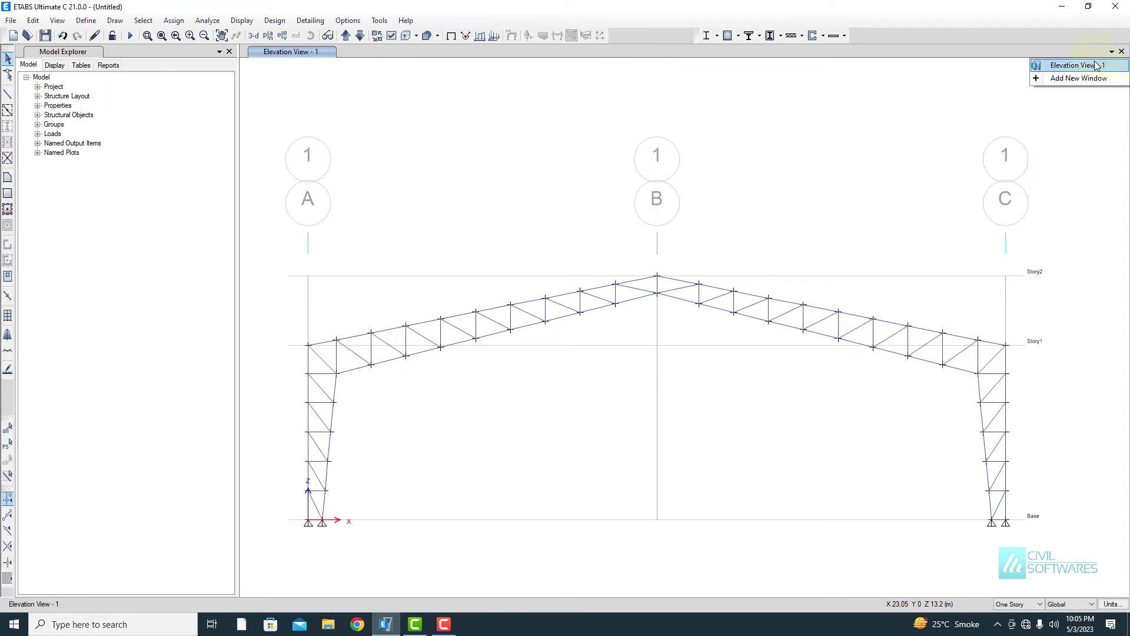
{"action": "left_click", "coordinate": [1079, 78]}
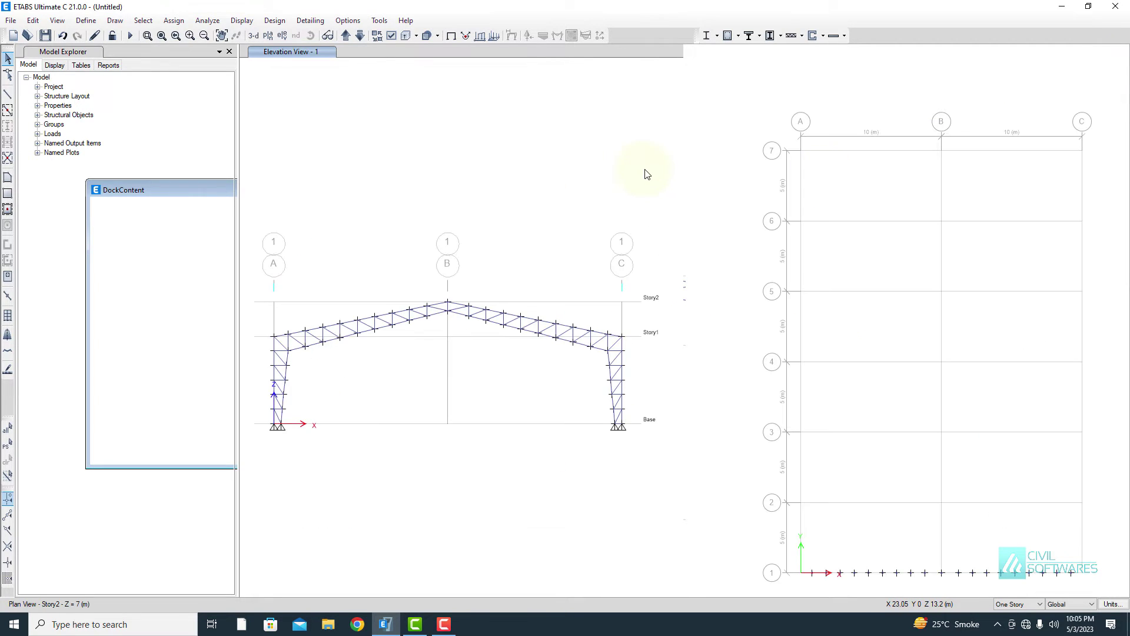
Try to replicate the complete grid 1 frame linearly with dx 1 m, dy 5 m and 6 copies
{"action": "left_click_drag", "start_coordinate": [253, 271], "coordinate": [661, 479]}
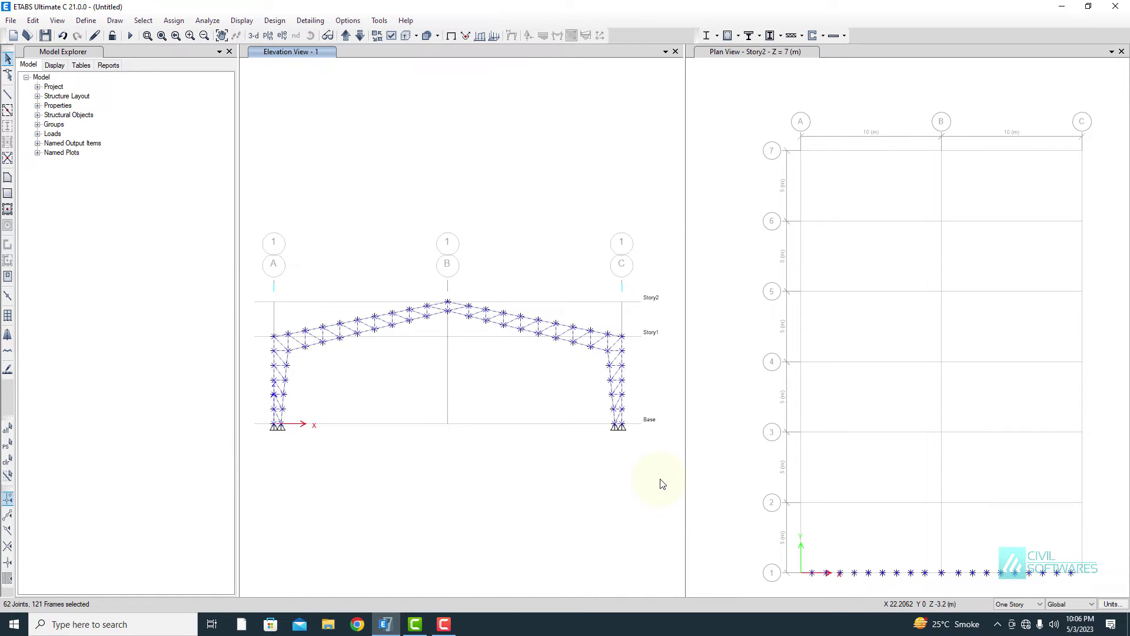
{"action": "left_click", "coordinate": [32, 21]}
{"action": "left_click", "coordinate": [69, 224]}
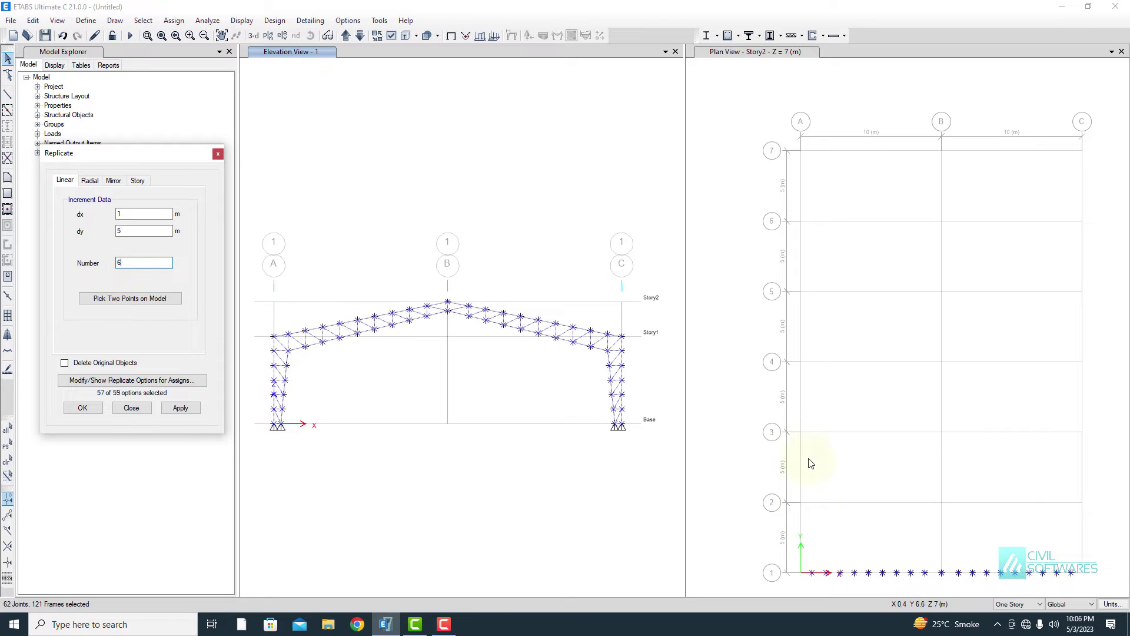
{"action": "left_click", "coordinate": [180, 408]}
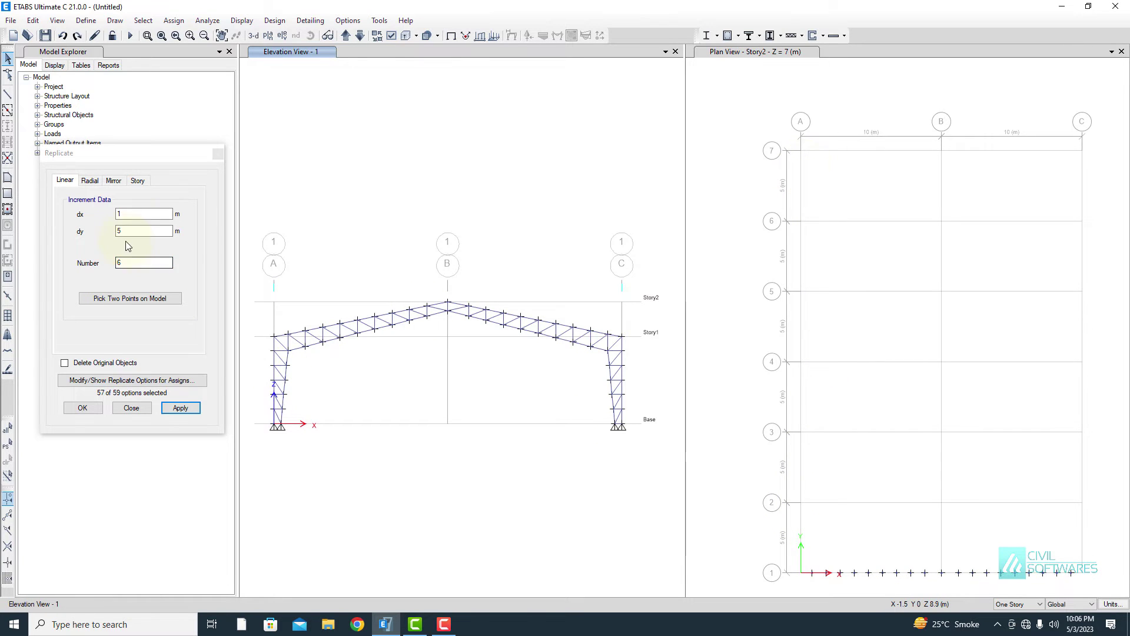
Select the complete grid 1 frame and replicate it linearly with dx 0 m, dy 5 m and 6 copies
{"action": "type", "text": "0"}
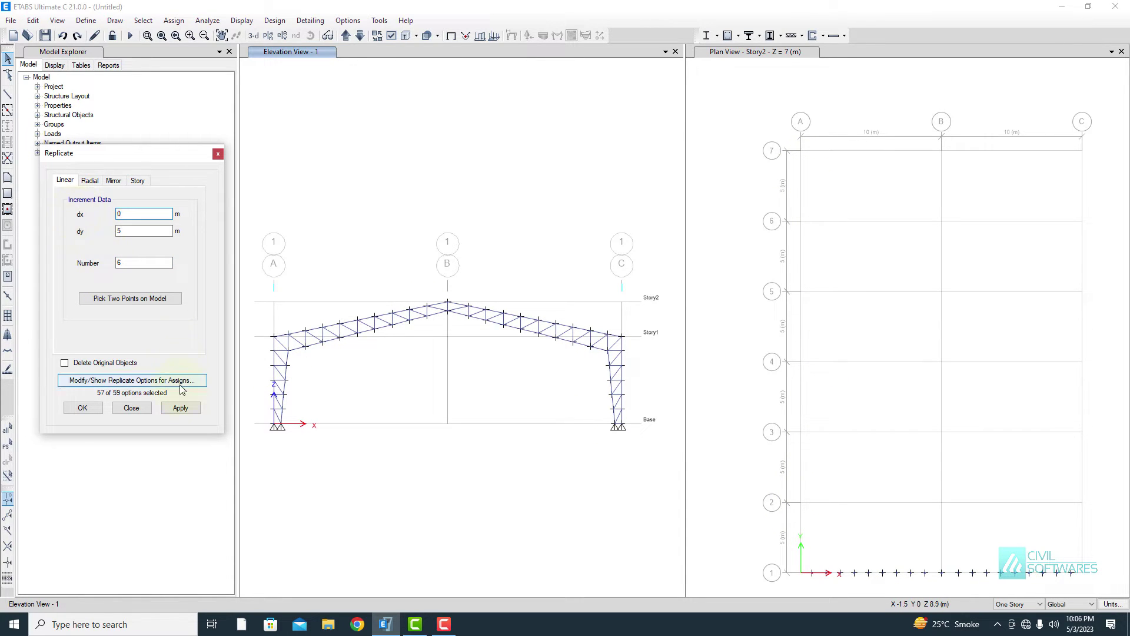
{"action": "left_click", "coordinate": [180, 407]}
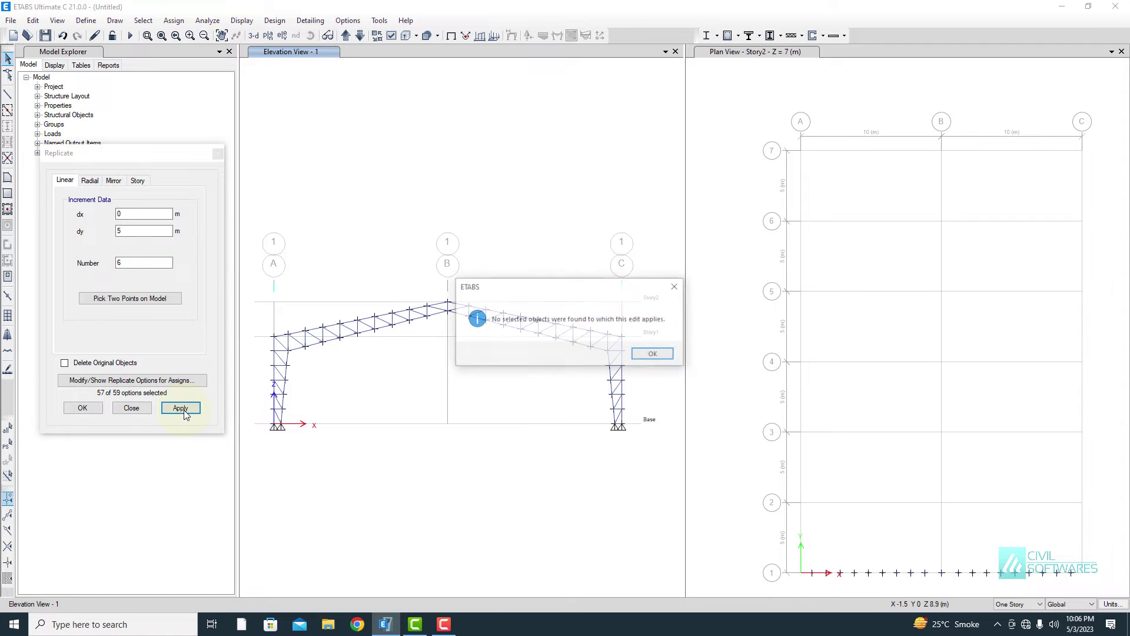
{"action": "left_click", "coordinate": [652, 354]}
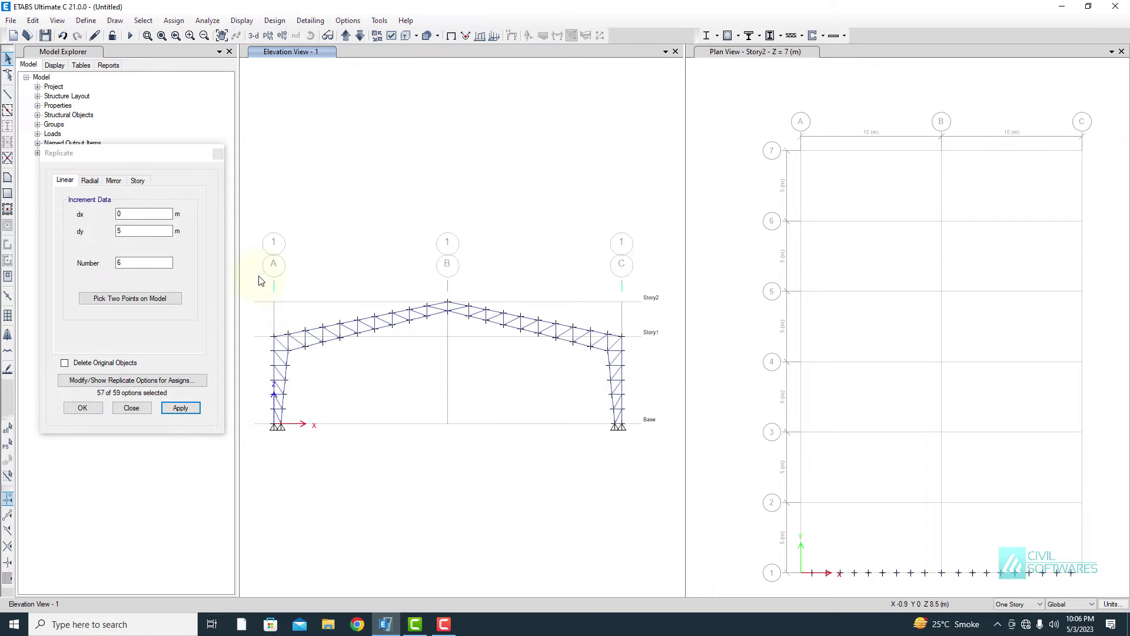
{"action": "left_click_drag", "start_coordinate": [259, 276], "coordinate": [656, 518]}
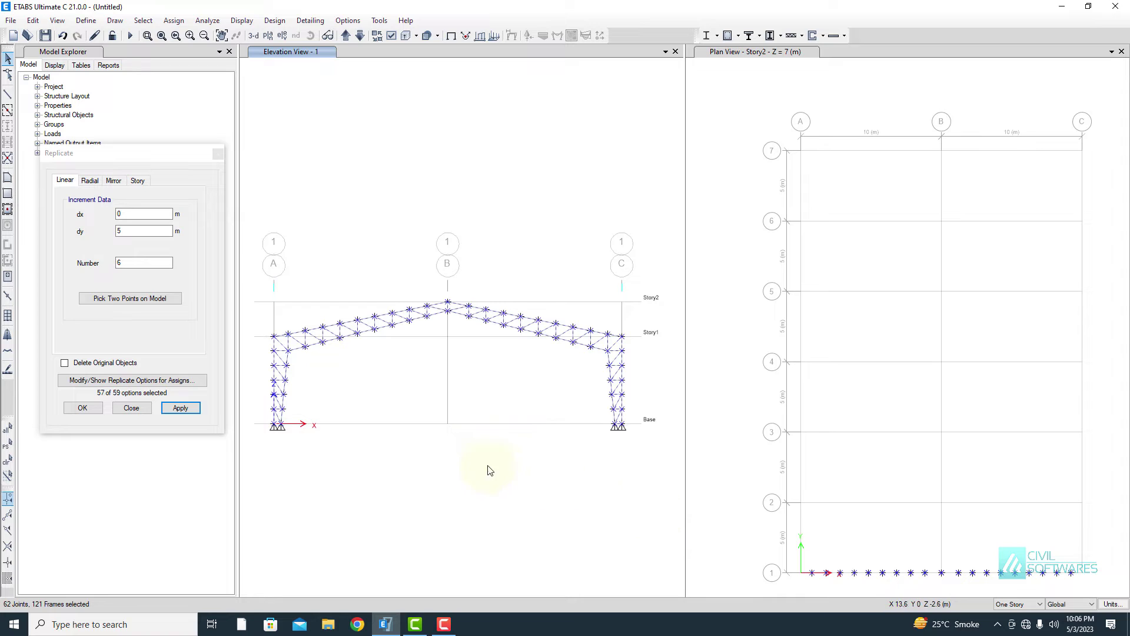
{"action": "left_click", "coordinate": [180, 408]}
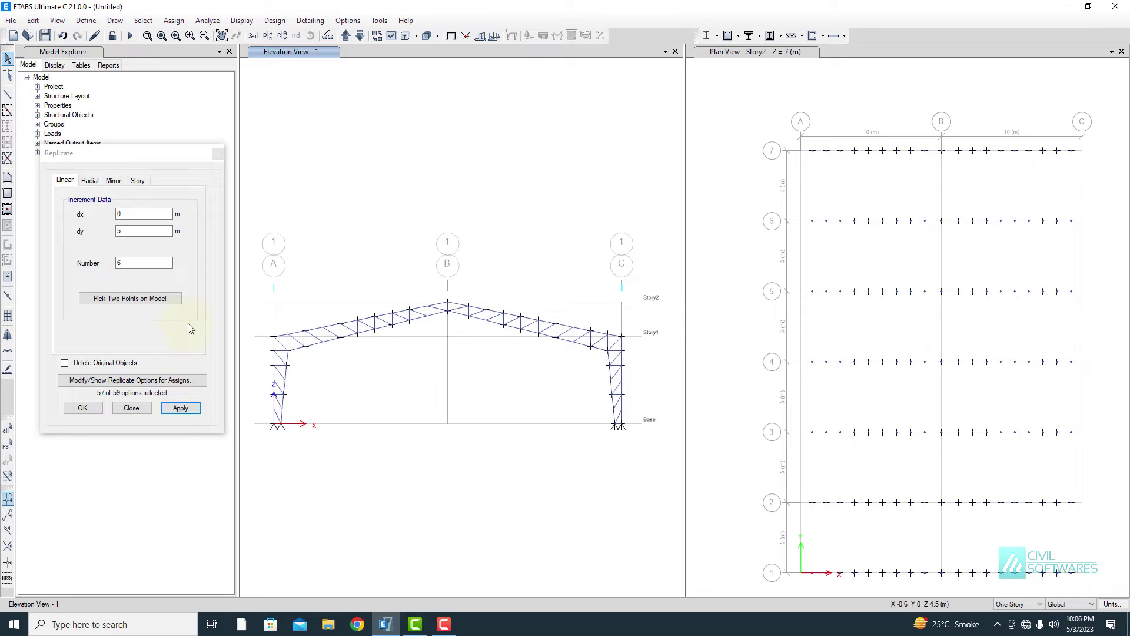
{"action": "left_click", "coordinate": [217, 155]}
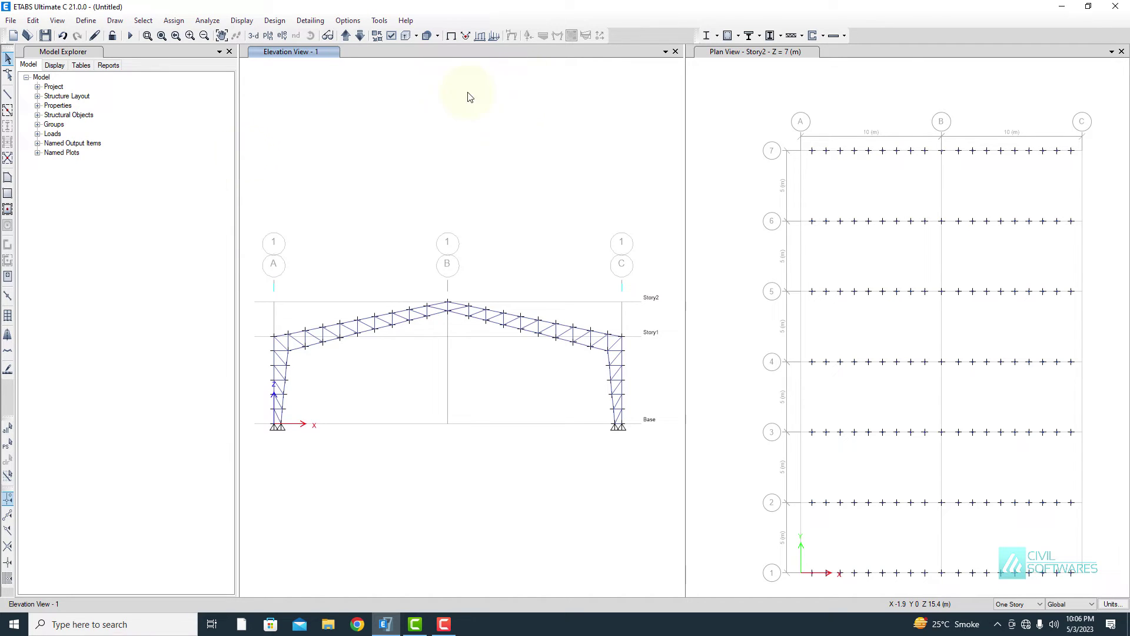
Check the replicated frames in 3D in the plan's window, then show elevation A there and close the grid 1 elevation
{"action": "left_click", "coordinate": [891, 57]}
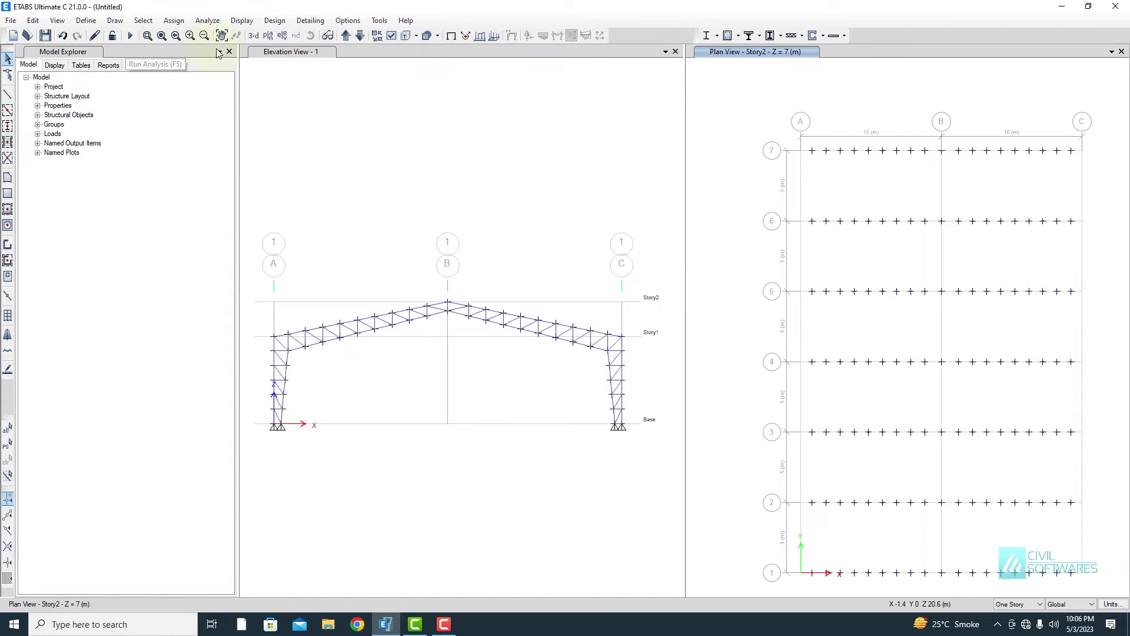
{"action": "left_click", "coordinate": [253, 37]}
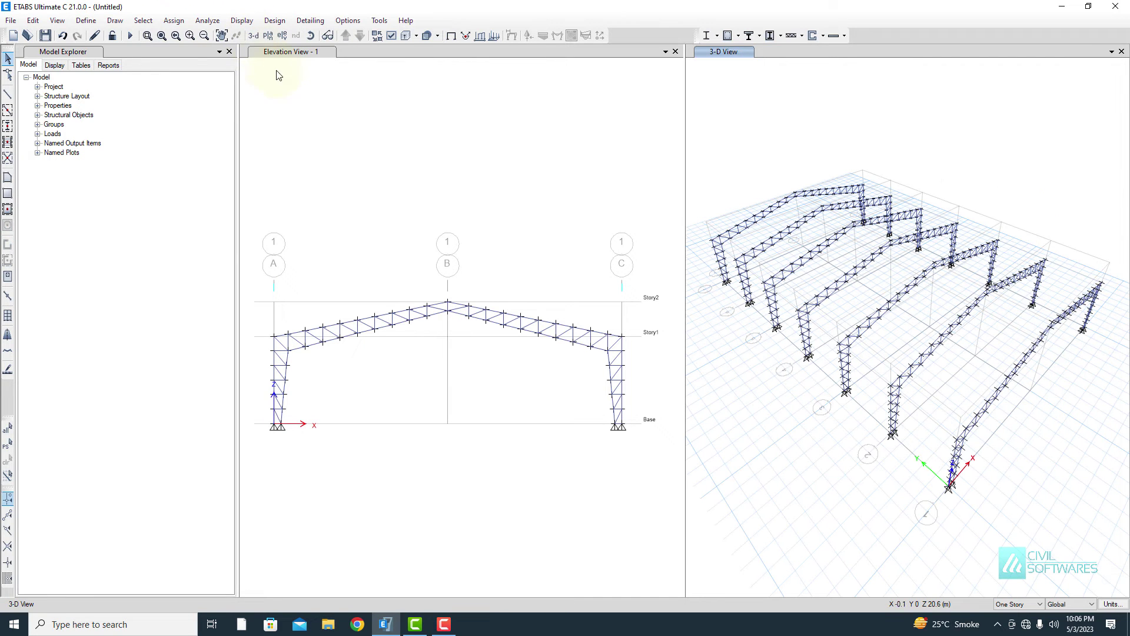
{"action": "left_click", "coordinate": [282, 35]}
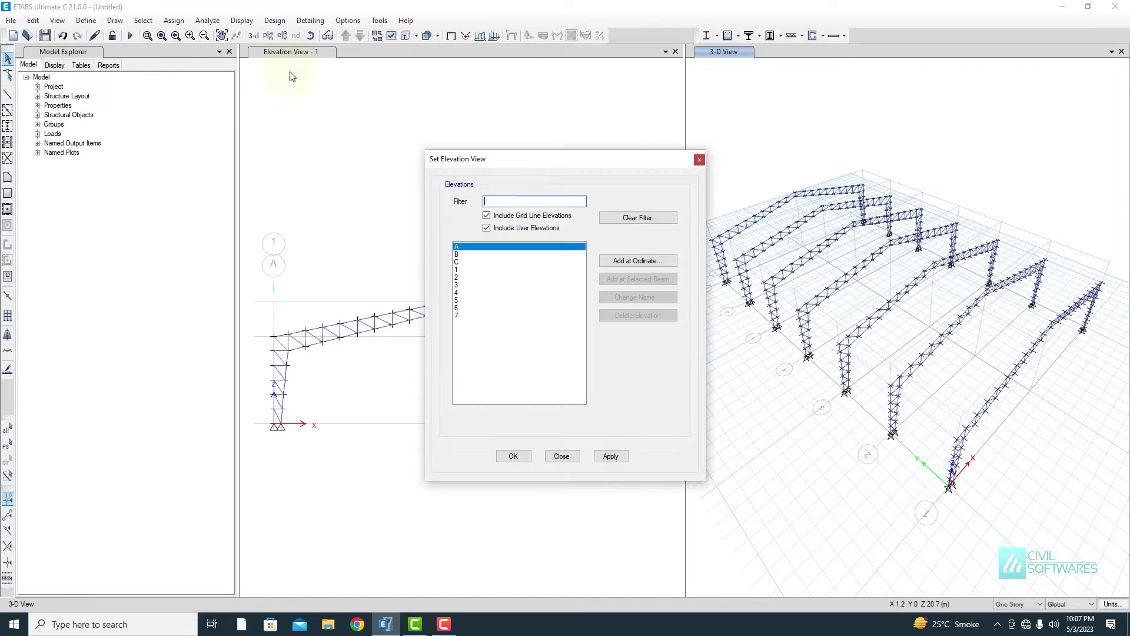
{"action": "left_click", "coordinate": [610, 456]}
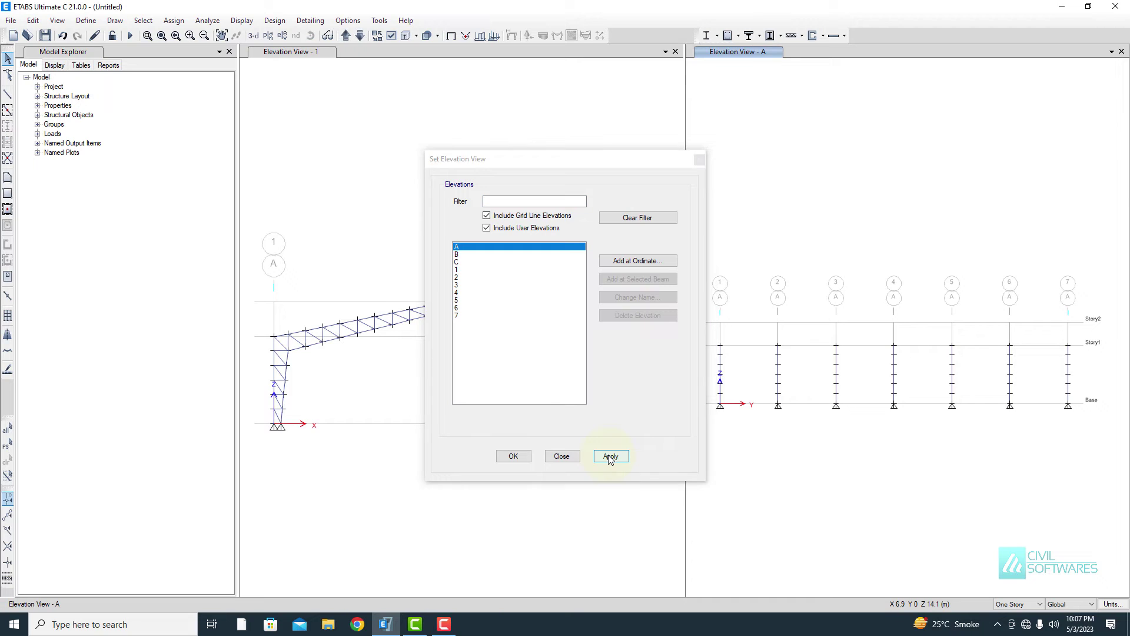
{"action": "left_click", "coordinate": [561, 456]}
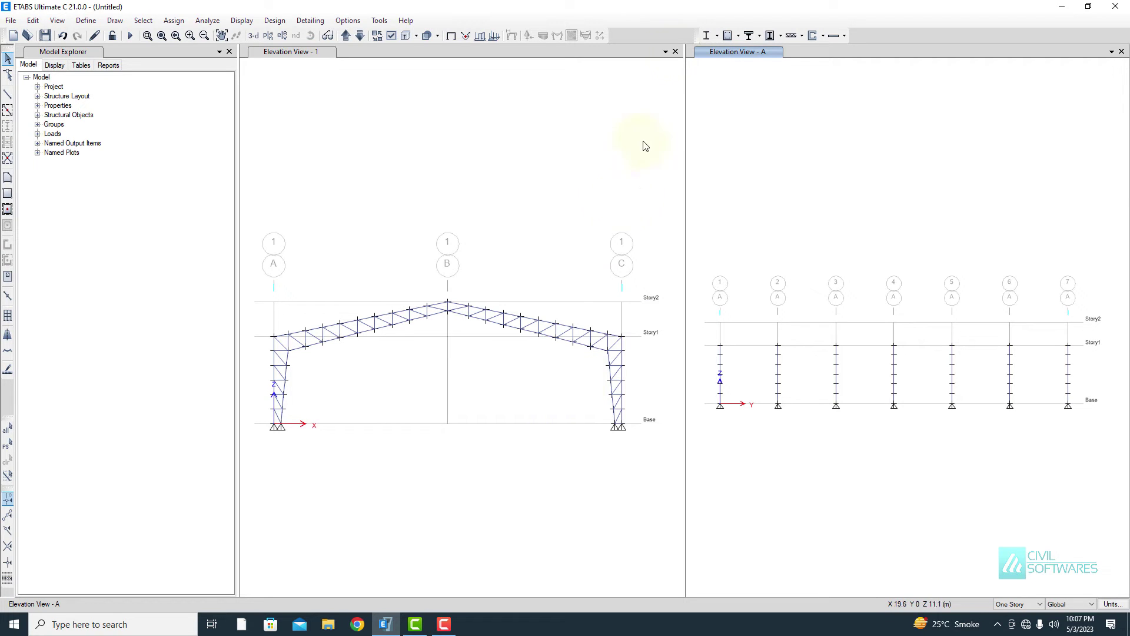
{"action": "left_click", "coordinate": [676, 52]}
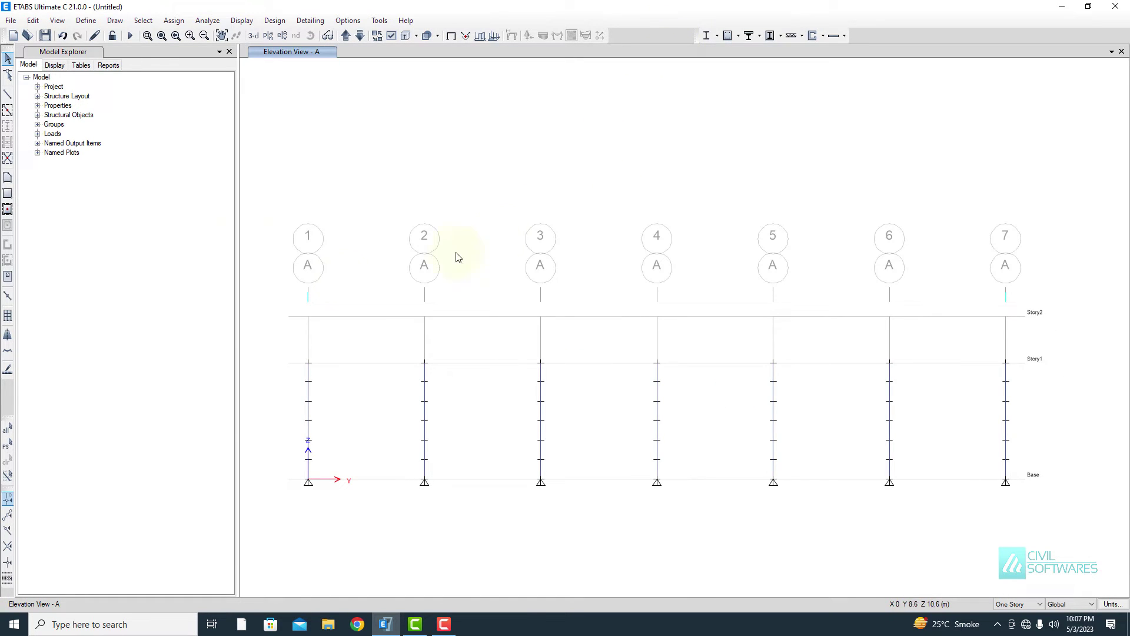
Draw two horizontal Pipe Section frames between grids 1 and 2, one at Story1 and one at the column joint just below
{"action": "left_click", "coordinate": [8, 96]}
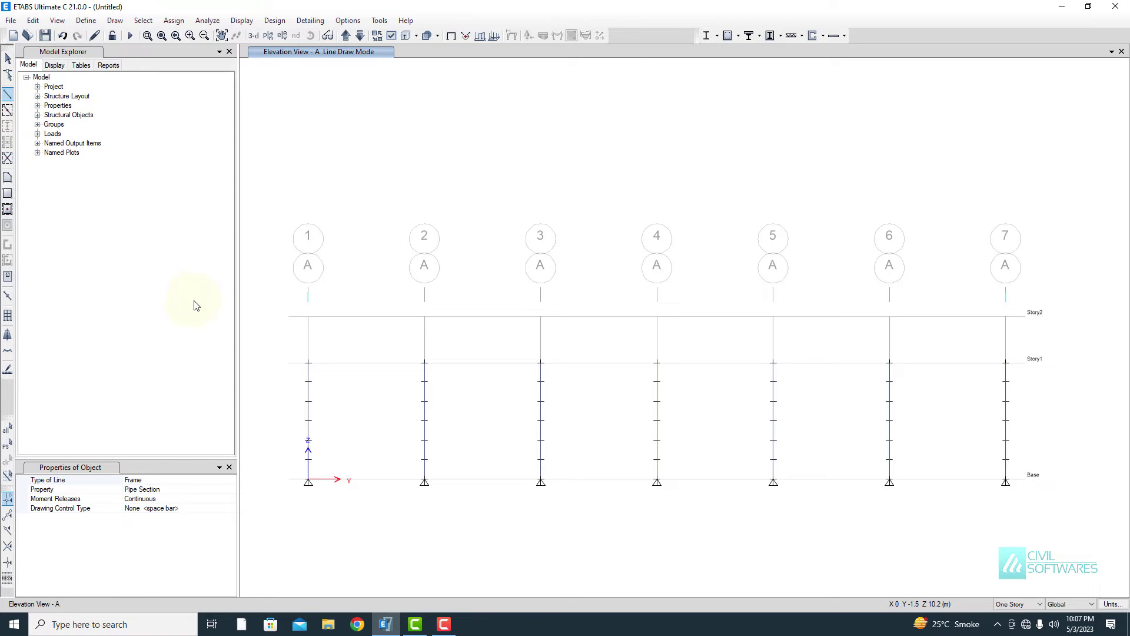
{"action": "left_click", "coordinate": [308, 363]}
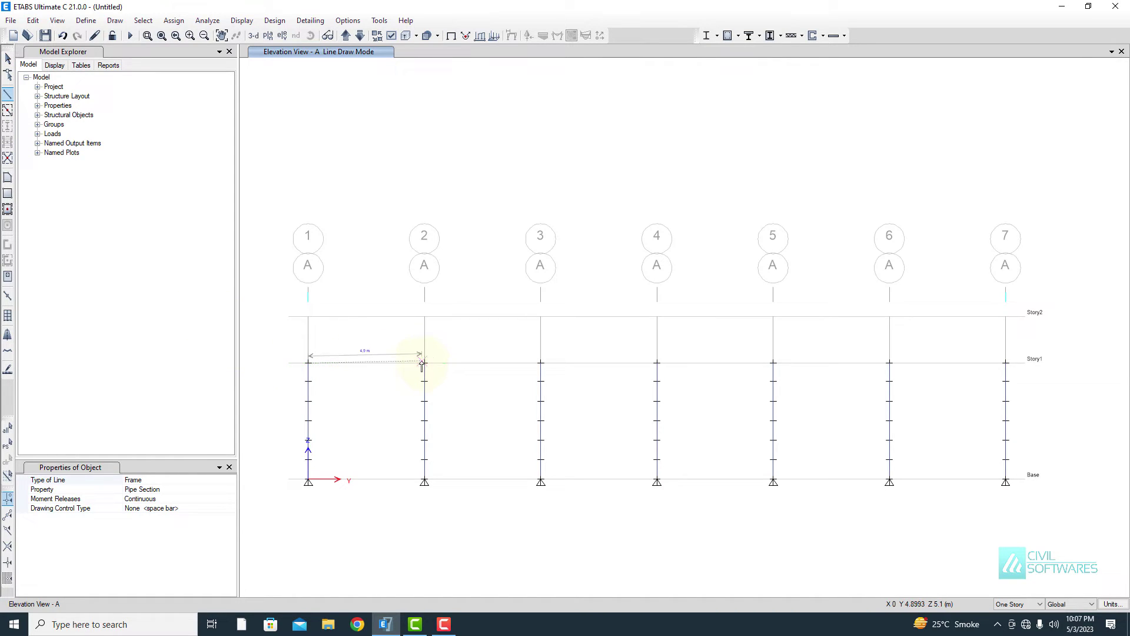
{"action": "double_click", "coordinate": [424, 363]}
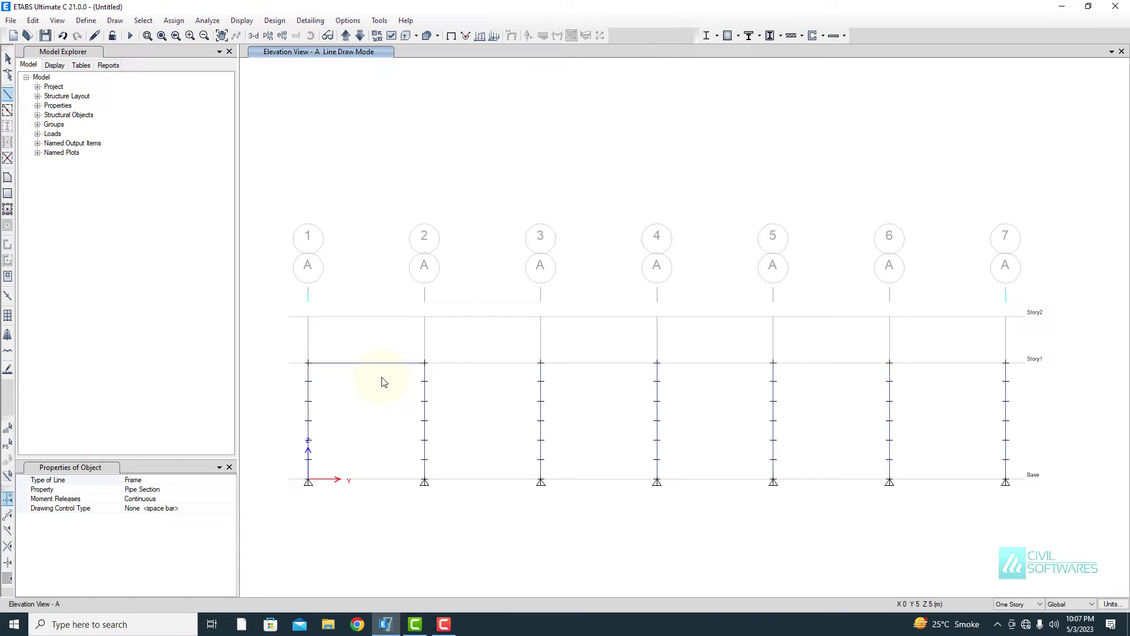
{"action": "left_click", "coordinate": [308, 381]}
{"action": "double_click", "coordinate": [424, 381]}
Select both horizontal members between grids 1 and 2 and divide each into 5 frame objects
{"action": "left_click", "coordinate": [7, 58]}
{"action": "left_click_drag", "start_coordinate": [402, 404], "coordinate": [353, 339]}
{"action": "left_click", "coordinate": [33, 20]}
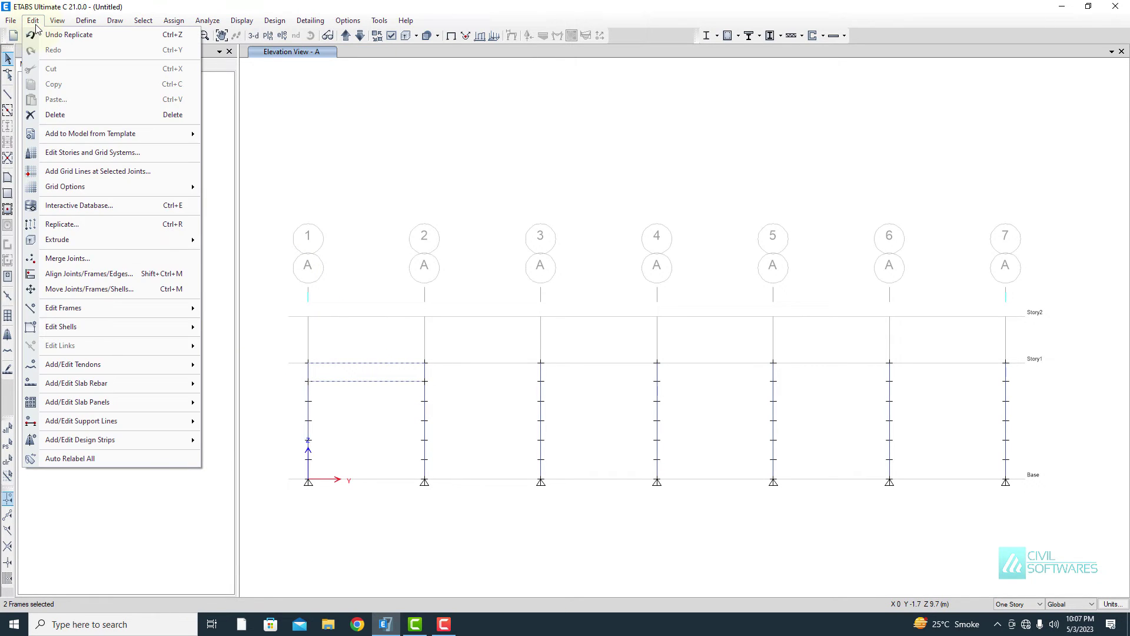
{"action": "mouse_move", "coordinate": [103, 309]}
{"action": "left_click", "coordinate": [224, 309]}
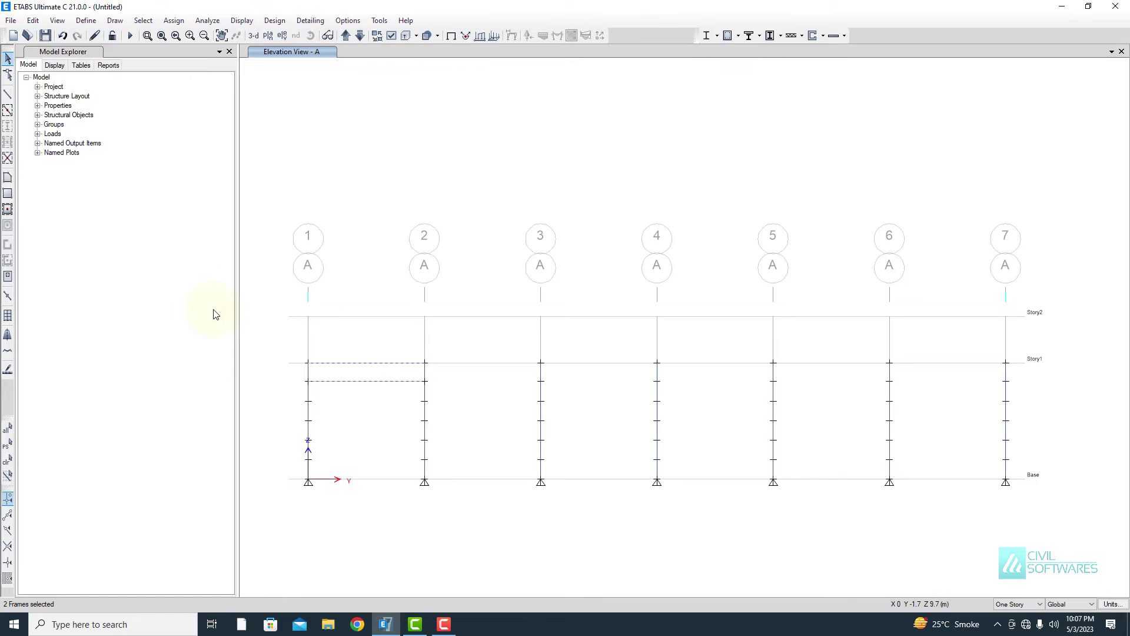
{"action": "left_click", "coordinate": [725, 404]}
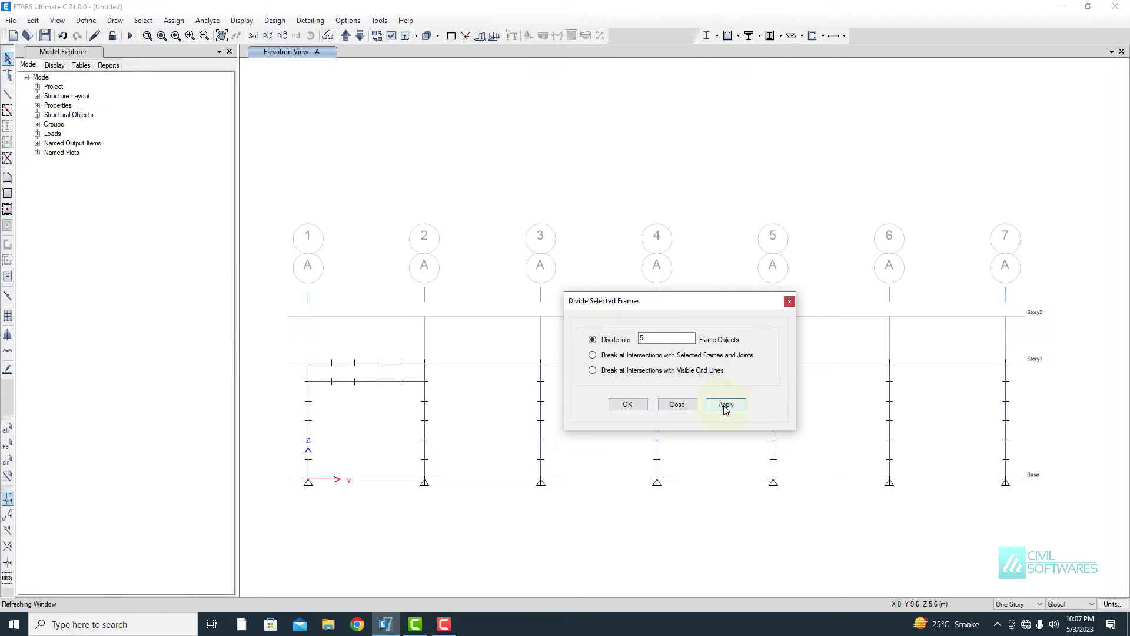
{"action": "left_click", "coordinate": [671, 405]}
Start drawing Pipe Section frame lines at the two divided horizontal members between grids 1 and 2
{"action": "left_click", "coordinate": [150, 36]}
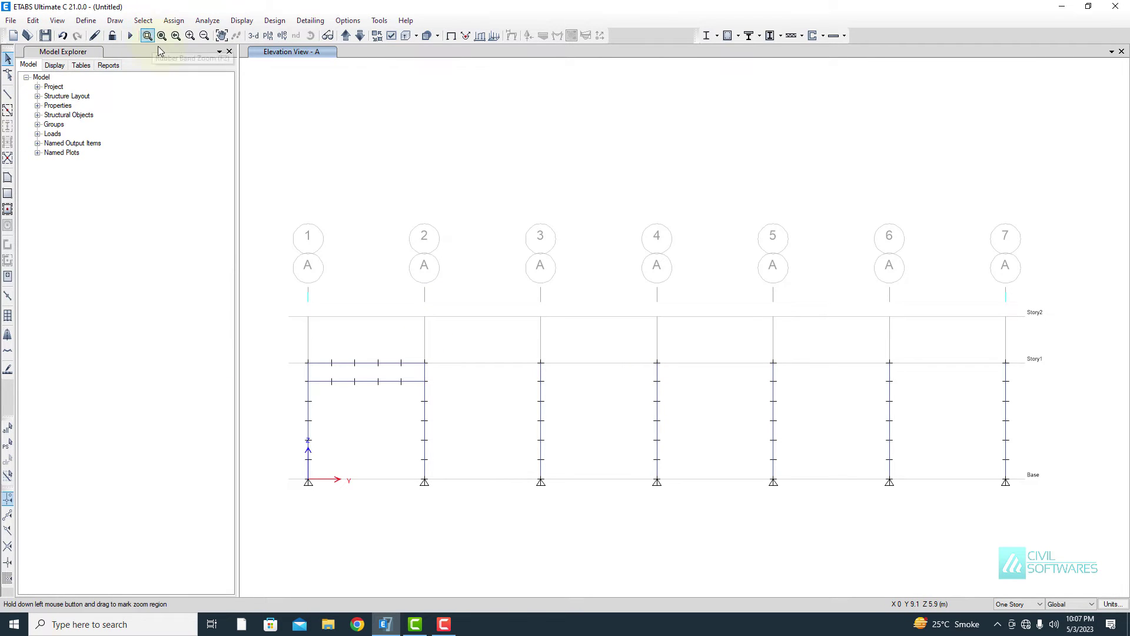
{"action": "left_click_drag", "start_coordinate": [288, 337], "coordinate": [454, 409]}
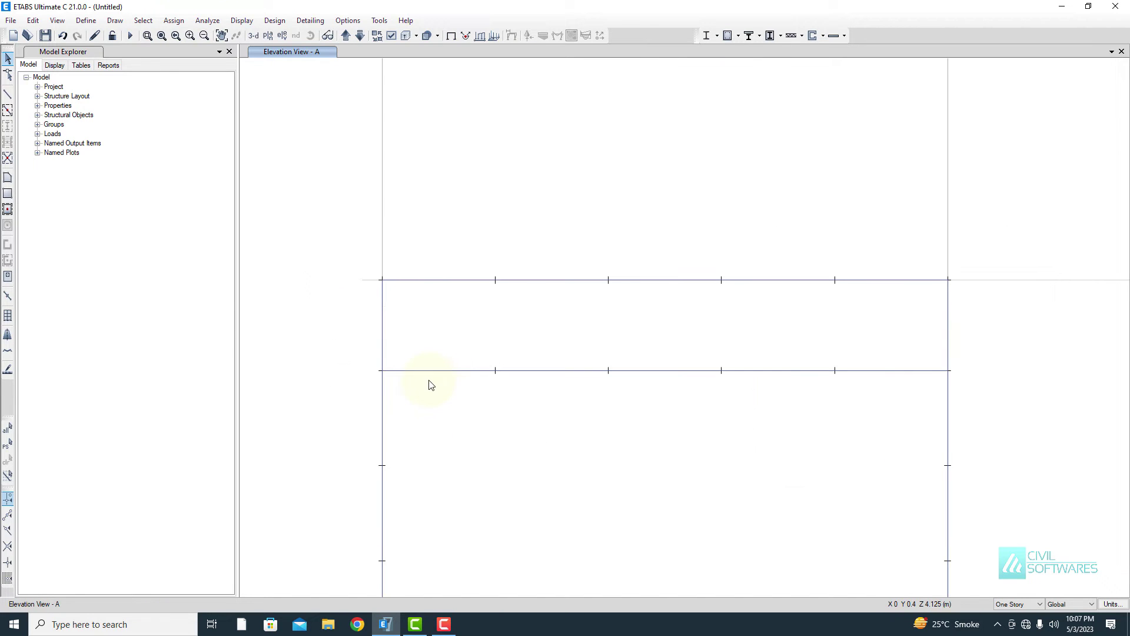
{"action": "left_click", "coordinate": [7, 95]}
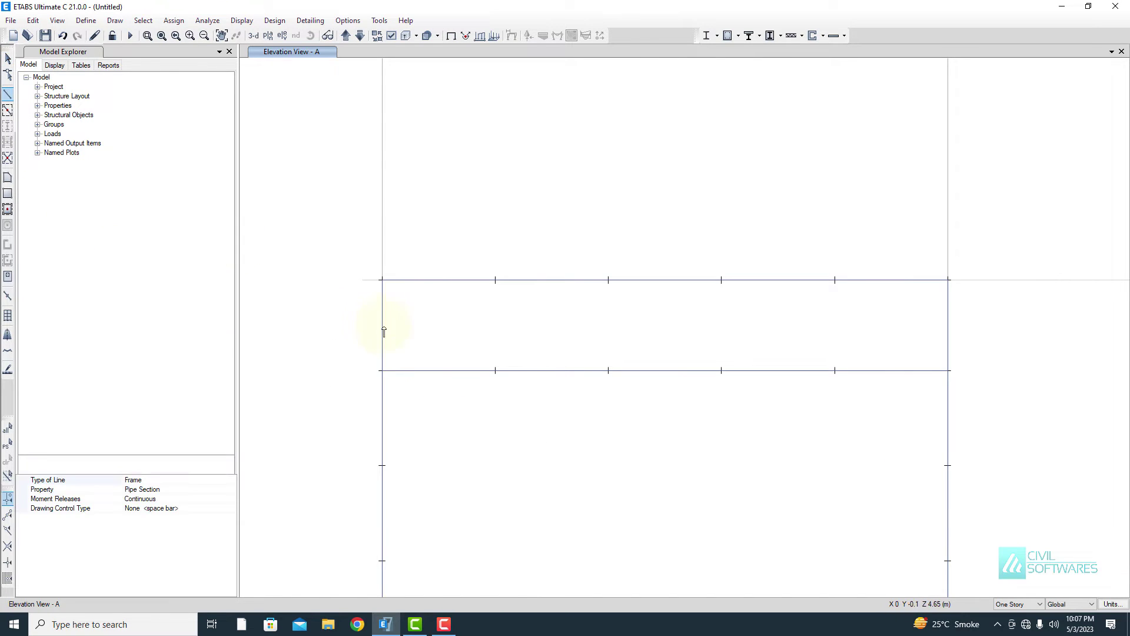